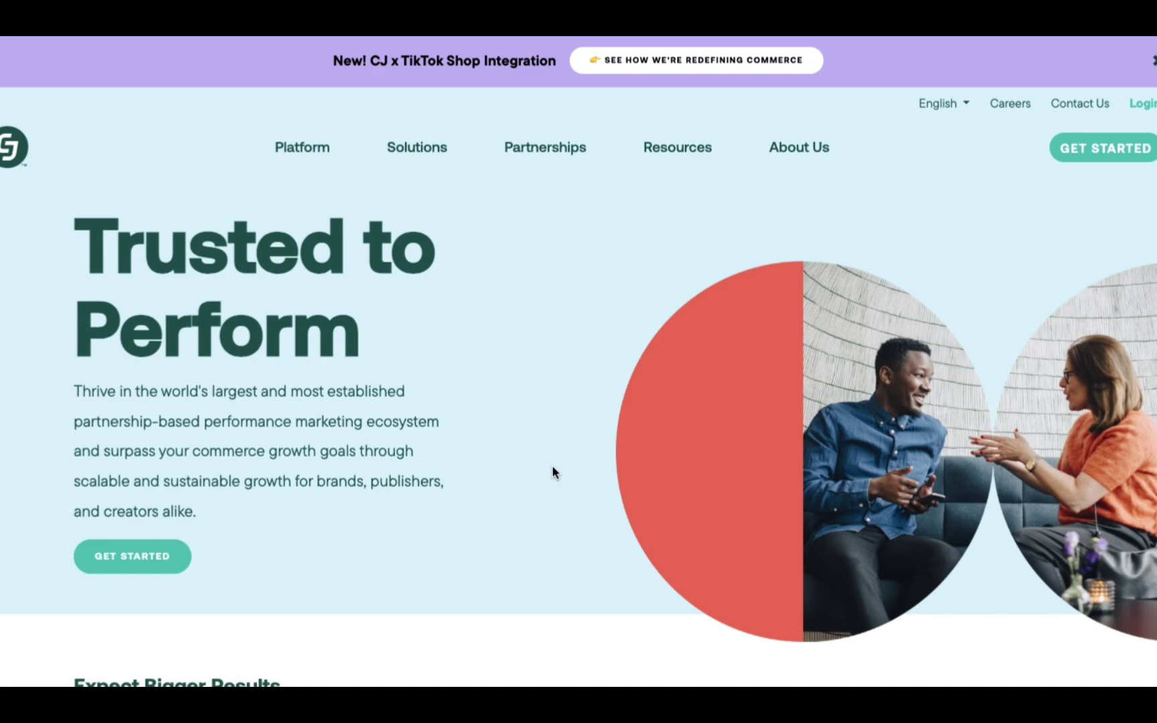
Scroll the homepage to the 'Experience the Network Effect' section with its Publishers & Influencers path.
{"action": "scroll", "coordinate": [552, 468], "scroll_direction": "down", "scroll_amount": 8}
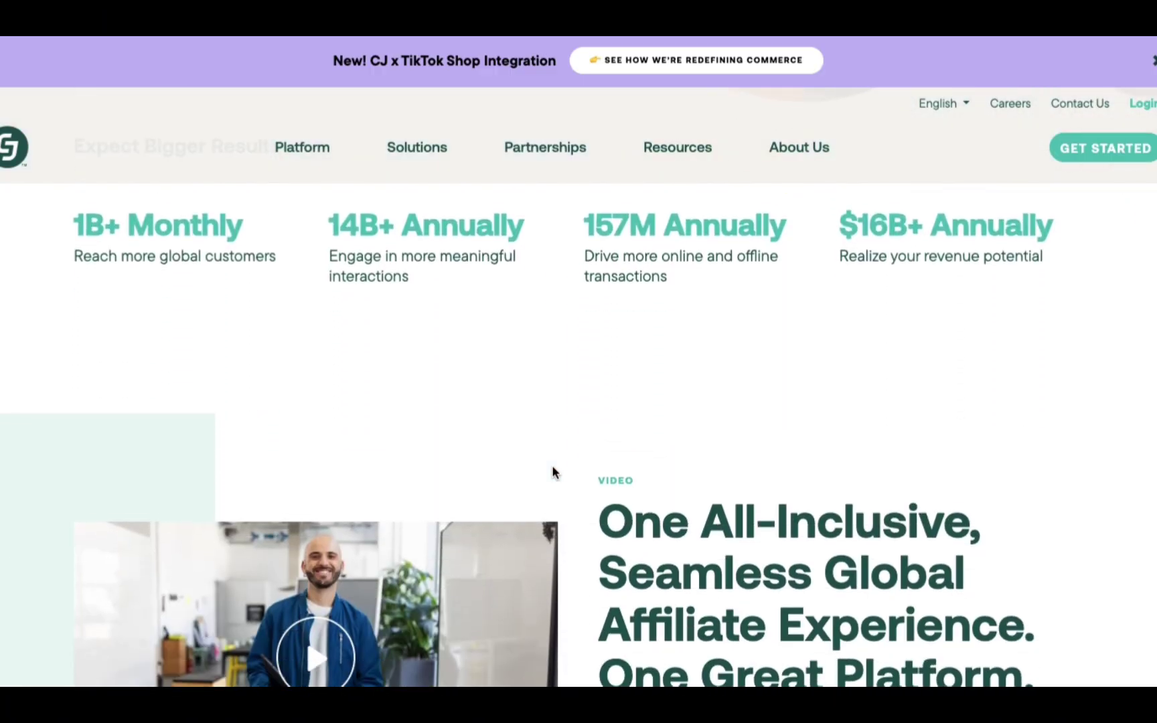
{"action": "scroll", "coordinate": [552, 467], "scroll_direction": "down", "scroll_amount": 5}
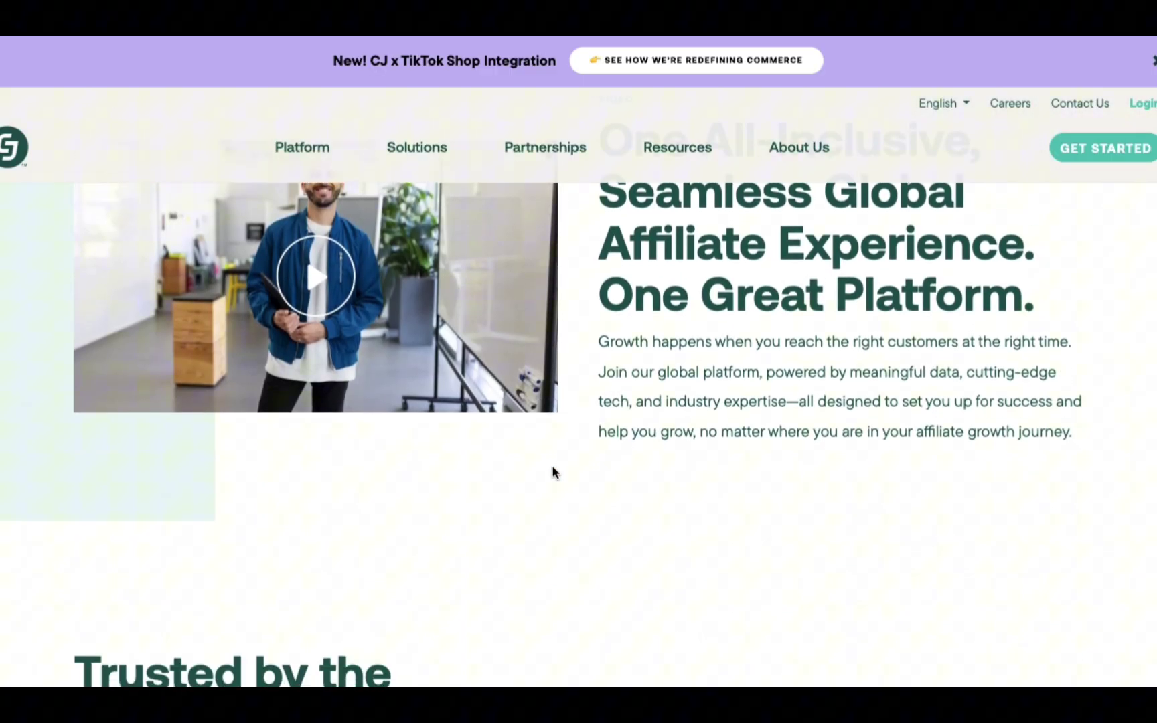
{"action": "scroll", "coordinate": [552, 469], "scroll_direction": "down", "scroll_amount": 4}
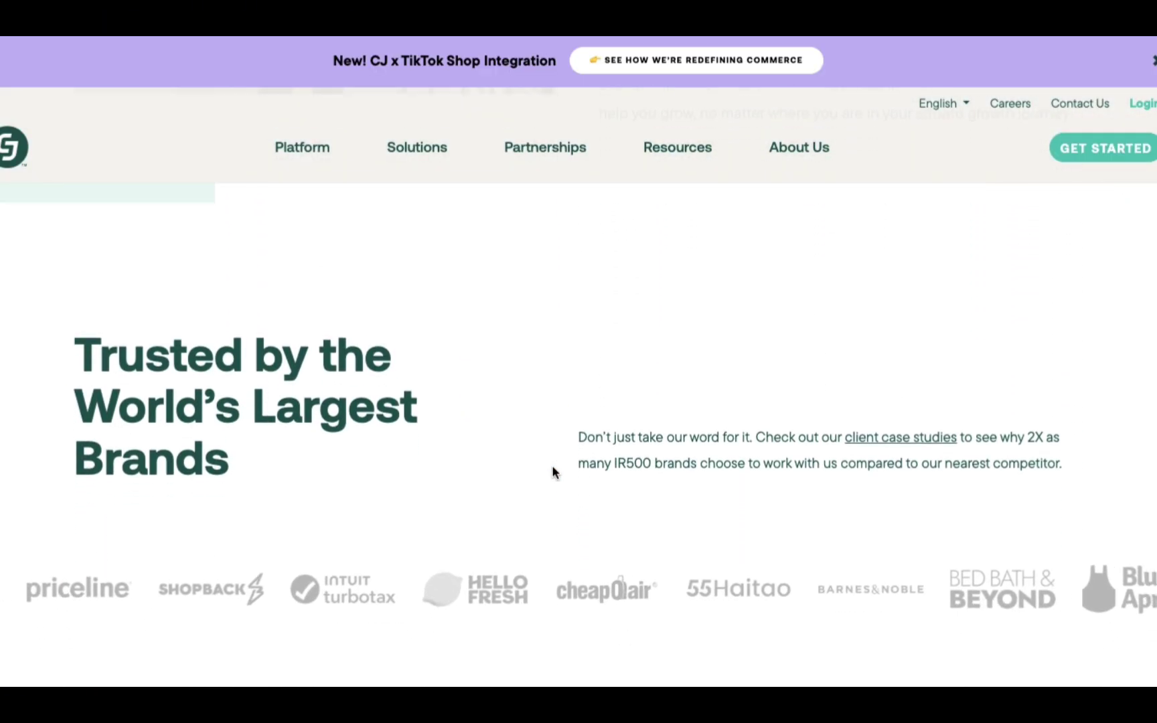
{"action": "scroll", "coordinate": [553, 466], "scroll_direction": "down", "scroll_amount": 1}
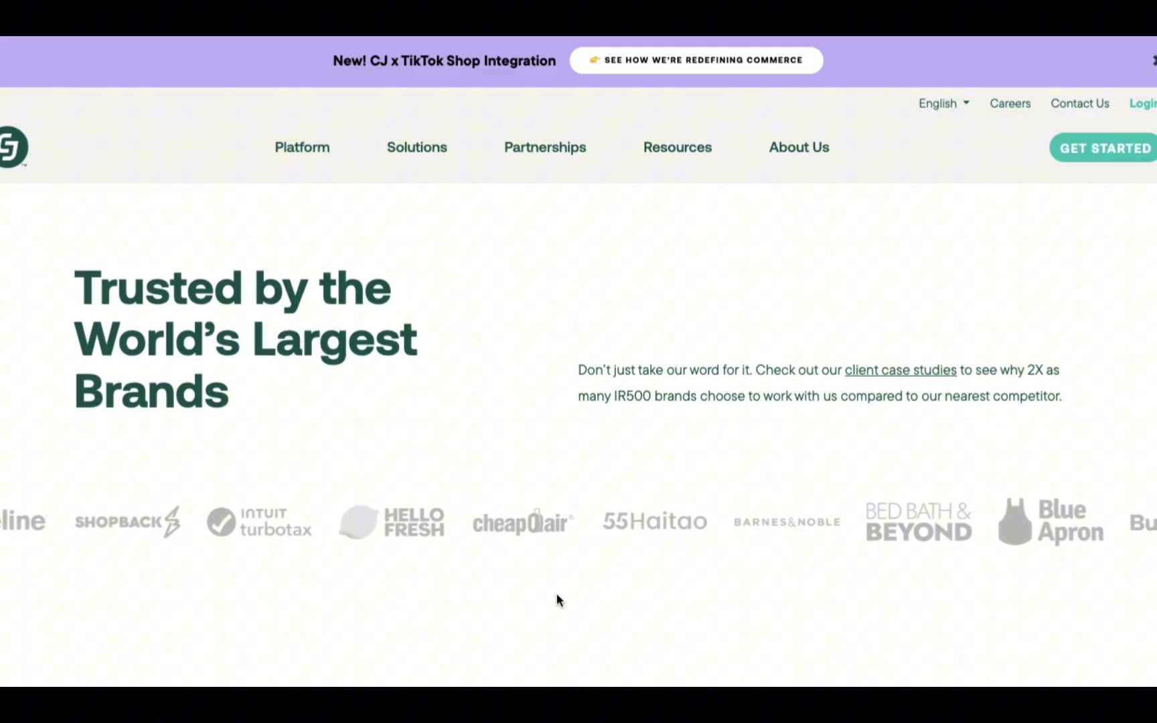
{"action": "scroll", "coordinate": [557, 594], "scroll_direction": "down", "scroll_amount": 1}
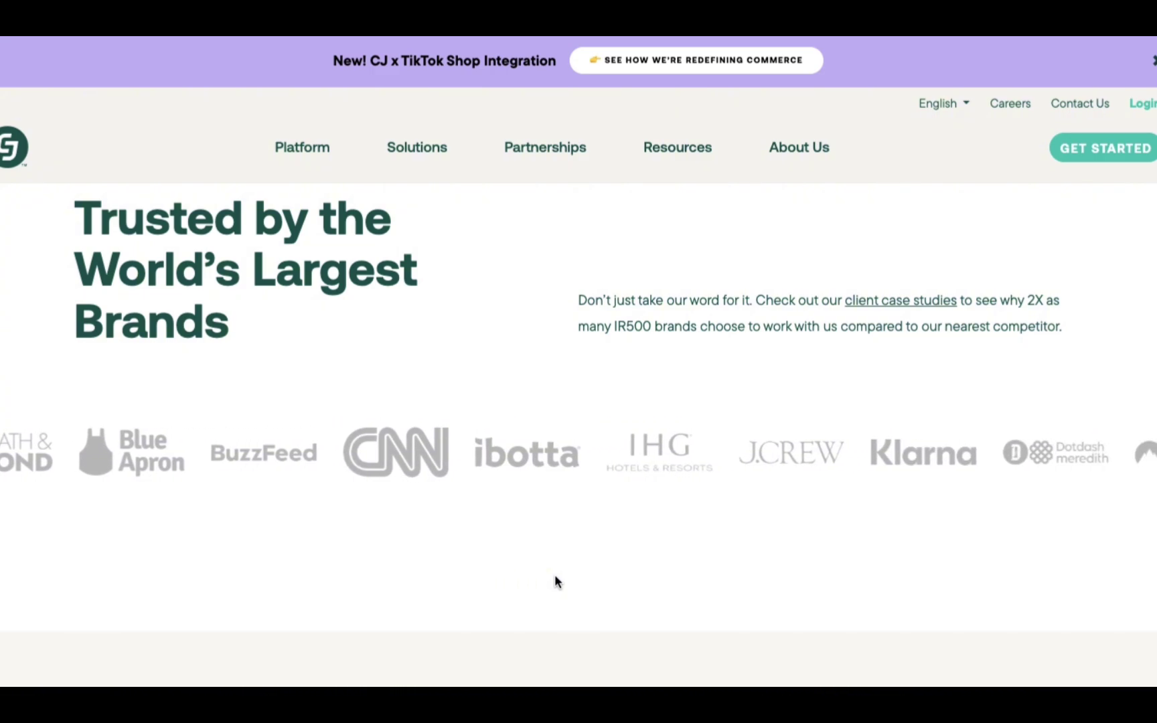
{"action": "scroll", "coordinate": [554, 581], "scroll_direction": "up", "scroll_amount": 1}
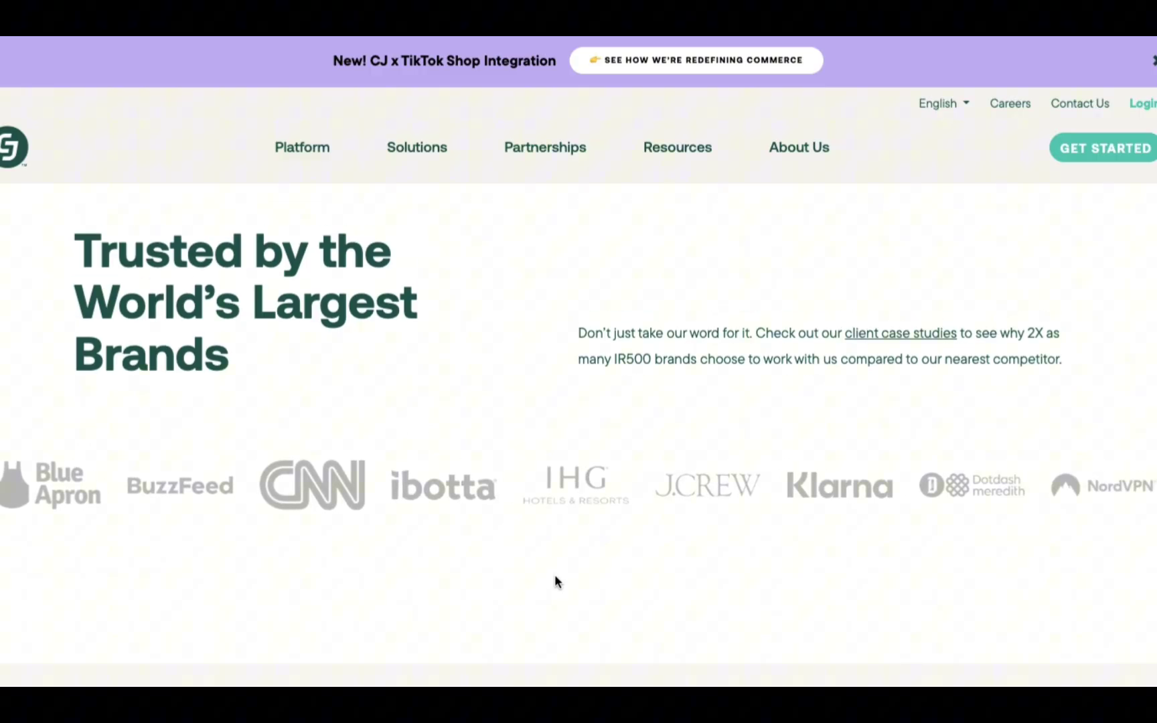
{"action": "scroll", "coordinate": [555, 580], "scroll_direction": "up", "scroll_amount": 1}
{"action": "scroll", "coordinate": [555, 579], "scroll_direction": "up", "scroll_amount": 1}
{"action": "scroll", "coordinate": [554, 574], "scroll_direction": "up", "scroll_amount": 15}
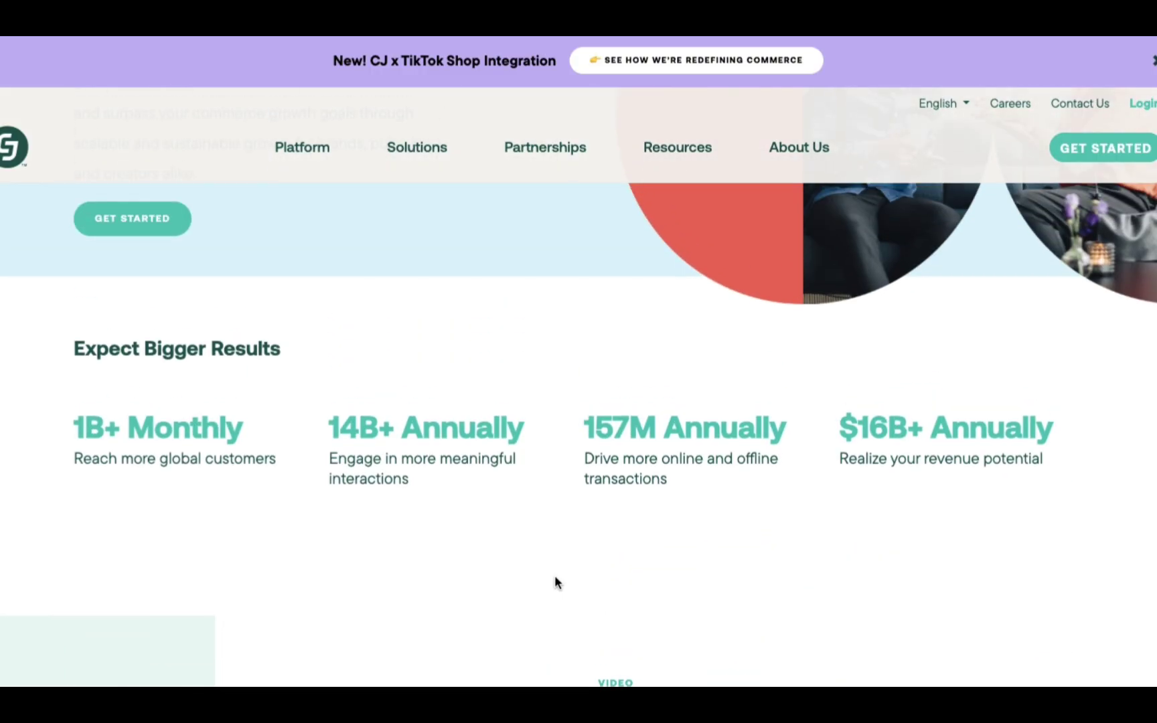
{"action": "scroll", "coordinate": [554, 577], "scroll_direction": "up", "scroll_amount": 5}
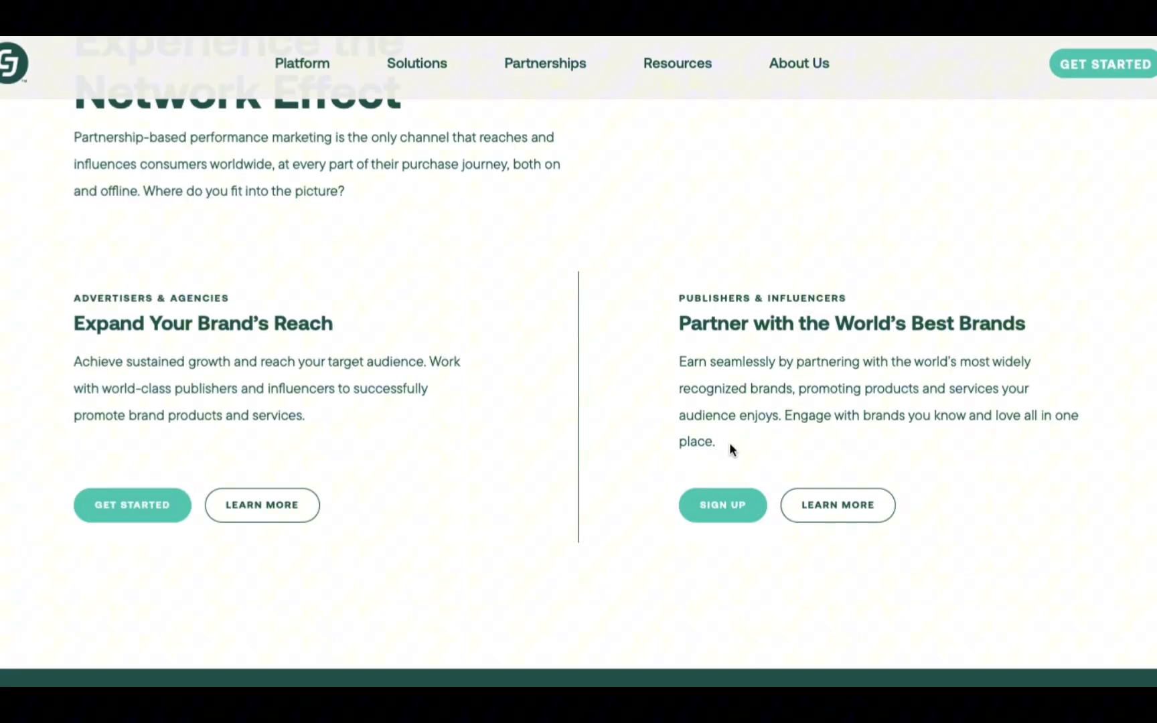
Start a publisher signup and certify being at least 18 and authorized to act for the company.
{"action": "left_click", "coordinate": [731, 510]}
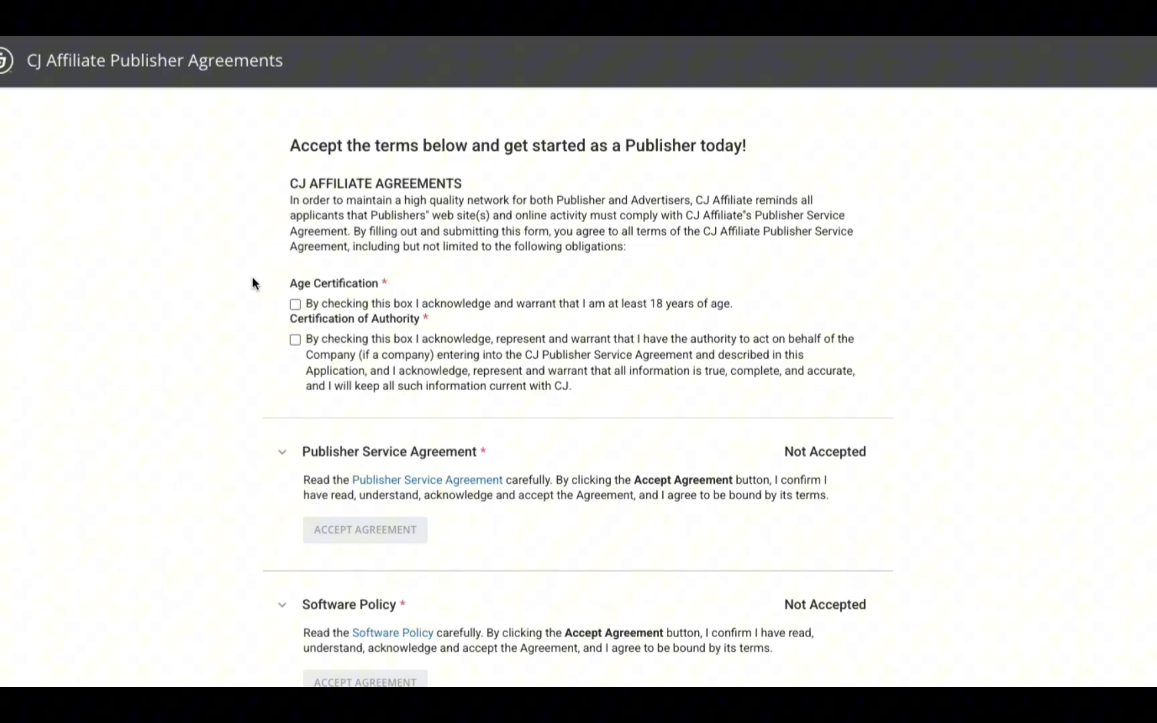
{"action": "scroll", "coordinate": [250, 289], "scroll_direction": "down", "scroll_amount": 1}
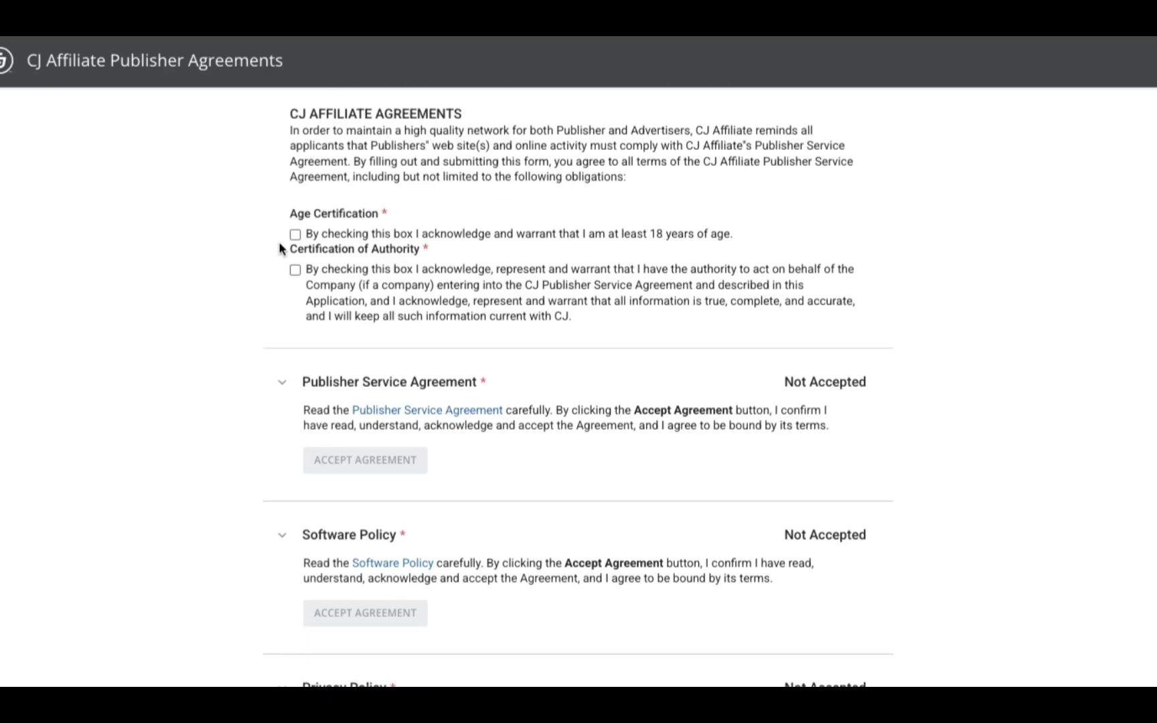
{"action": "left_click", "coordinate": [296, 234]}
{"action": "scroll", "coordinate": [300, 306], "scroll_direction": "down", "scroll_amount": 1}
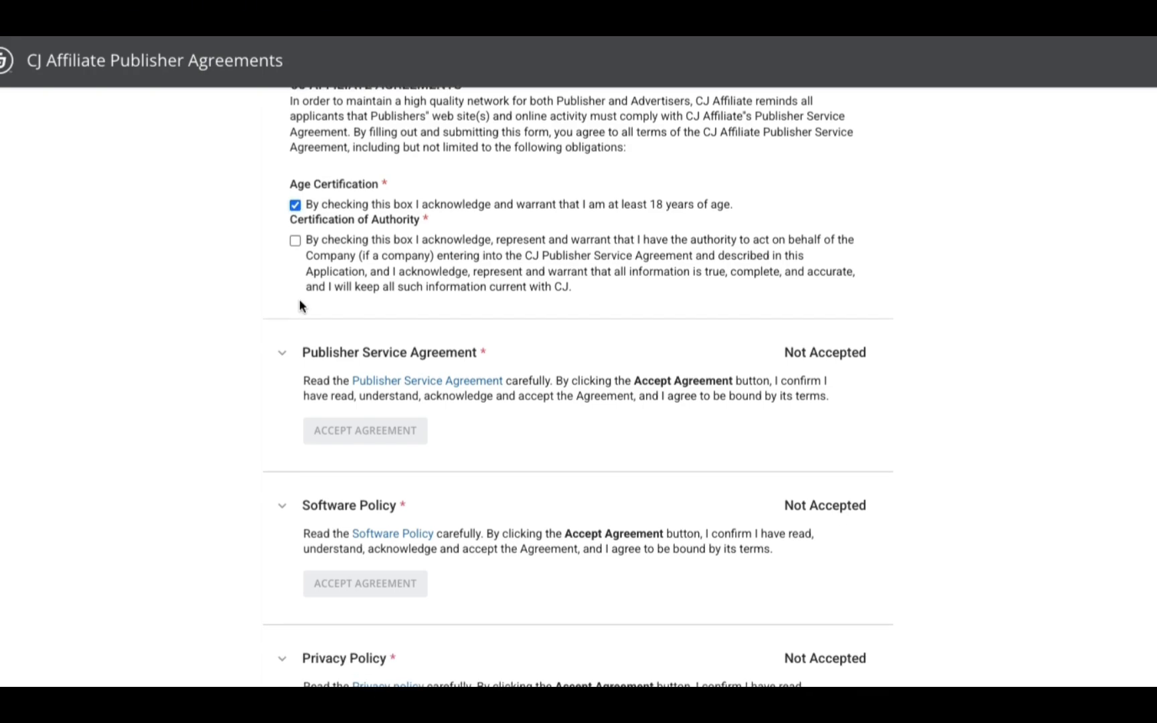
{"action": "scroll", "coordinate": [277, 289], "scroll_direction": "down", "scroll_amount": 1}
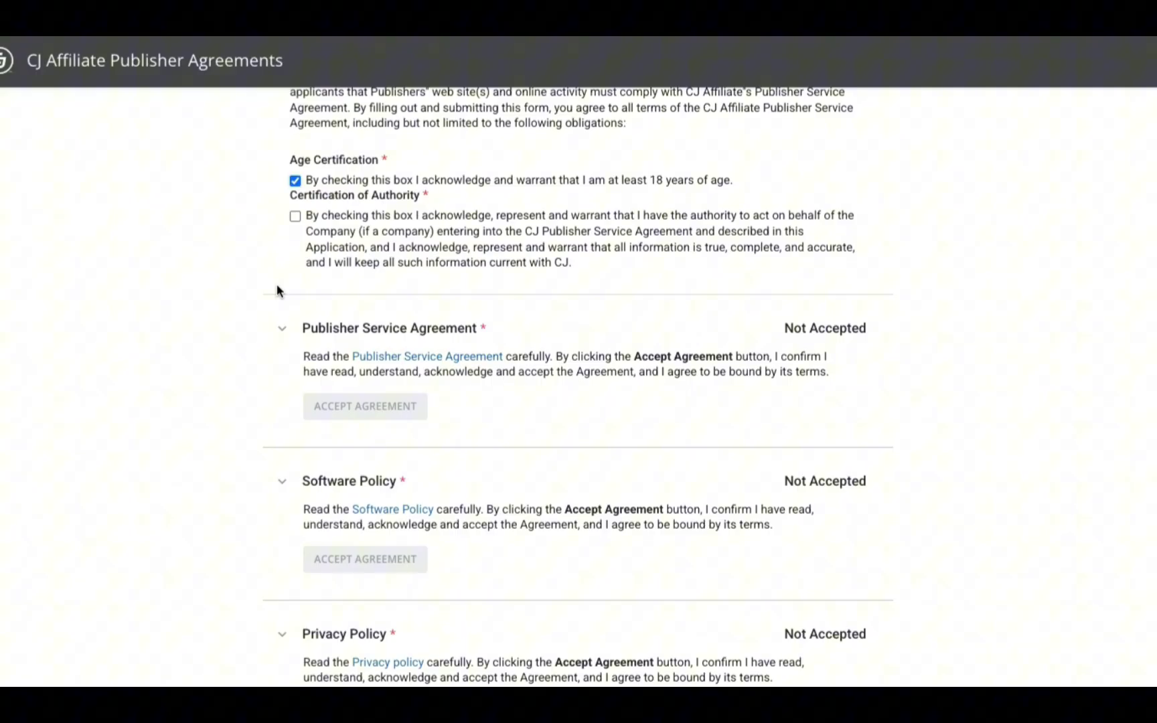
{"action": "left_click", "coordinate": [295, 216]}
{"action": "scroll", "coordinate": [257, 239], "scroll_direction": "up", "scroll_amount": 3}
{"action": "scroll", "coordinate": [258, 234], "scroll_direction": "down", "scroll_amount": 1}
{"action": "scroll", "coordinate": [257, 239], "scroll_direction": "down", "scroll_amount": 4}
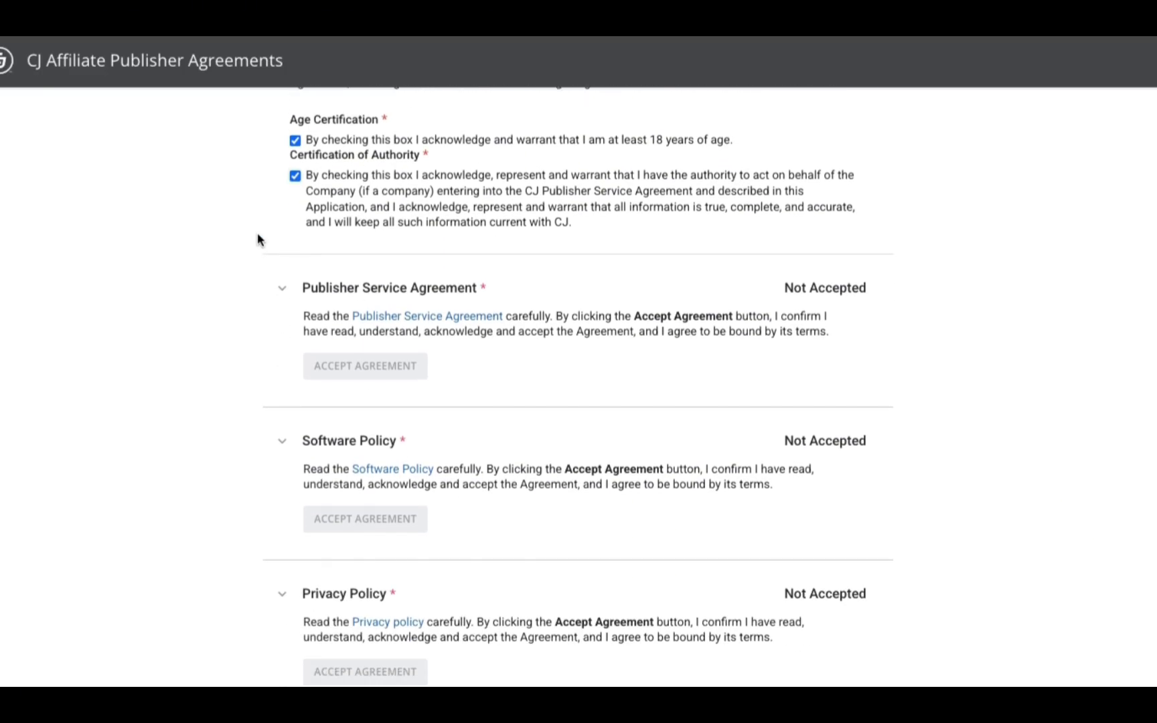
{"action": "scroll", "coordinate": [258, 239], "scroll_direction": "down", "scroll_amount": 1}
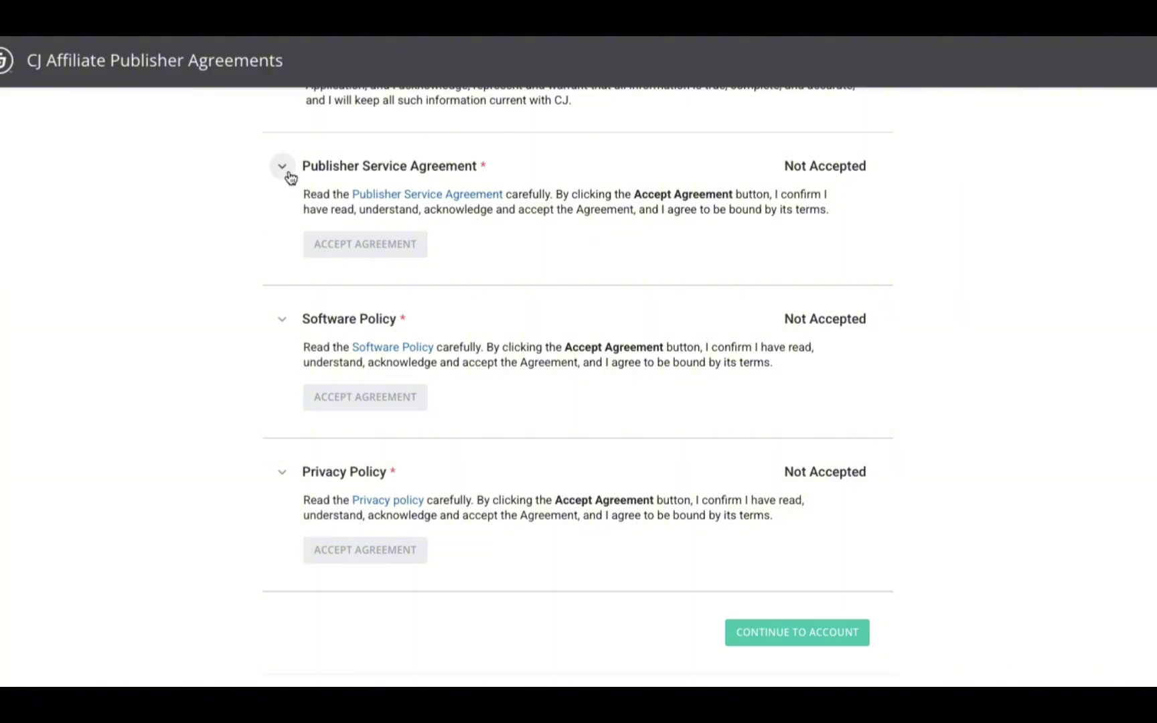
Review the Publisher Service Agreement, accept the agreements including the Software Policy, and continue to the account.
{"action": "left_click", "coordinate": [379, 201]}
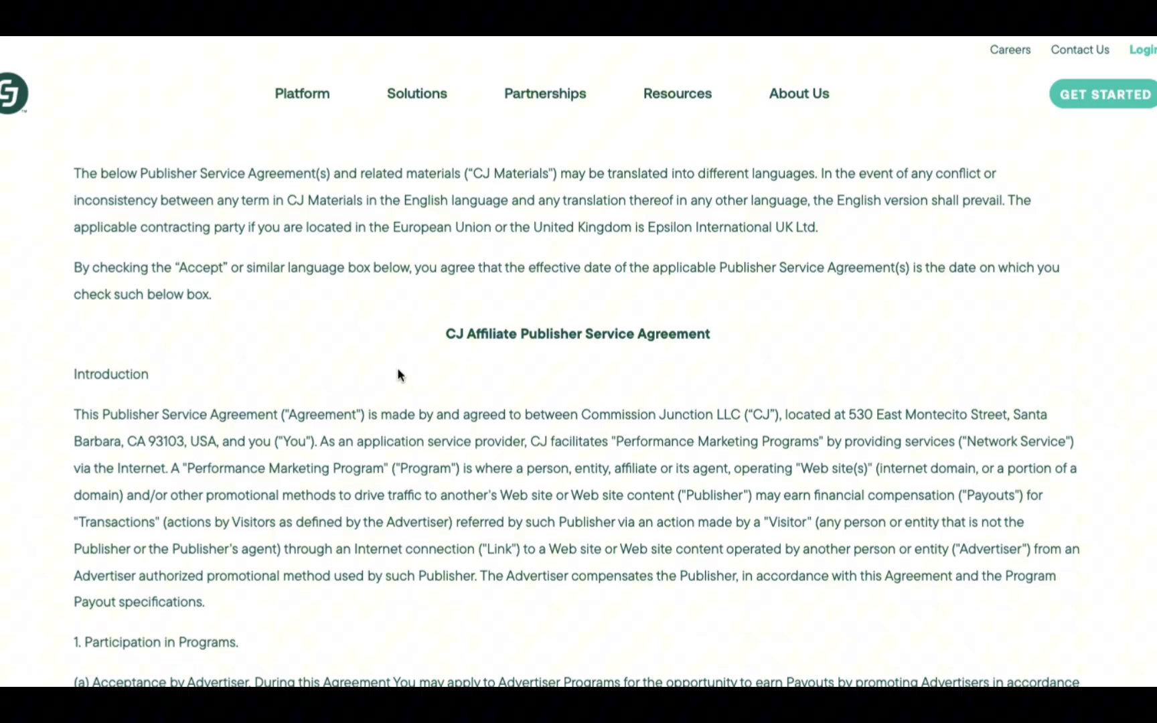
{"action": "scroll", "coordinate": [398, 375], "scroll_direction": "down", "scroll_amount": 1}
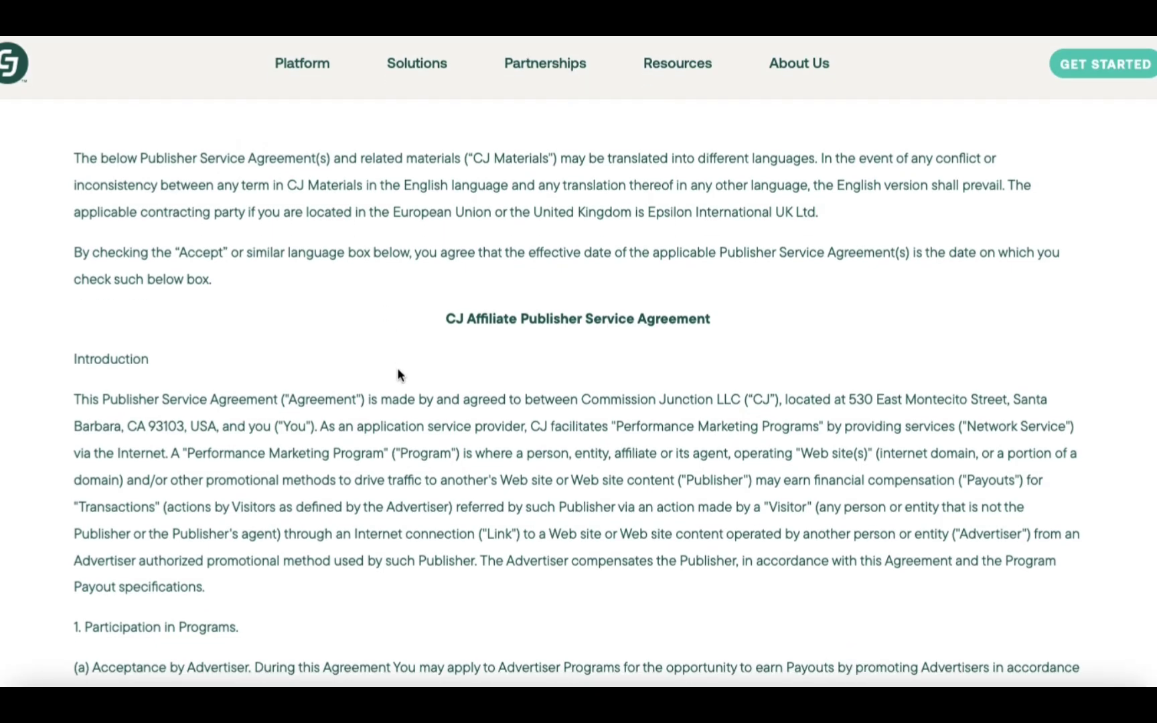
{"action": "scroll", "coordinate": [398, 373], "scroll_direction": "down", "scroll_amount": 3}
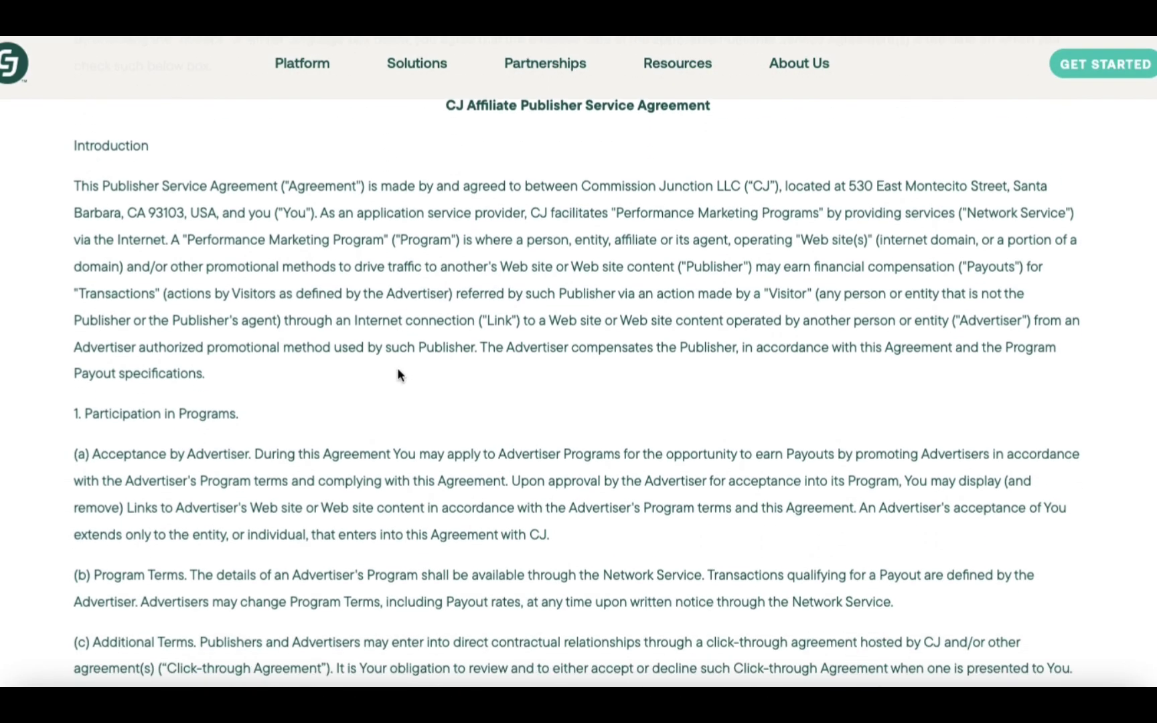
{"action": "scroll", "coordinate": [398, 372], "scroll_direction": "down", "scroll_amount": 1}
{"action": "key", "text": "ctrl+w"}
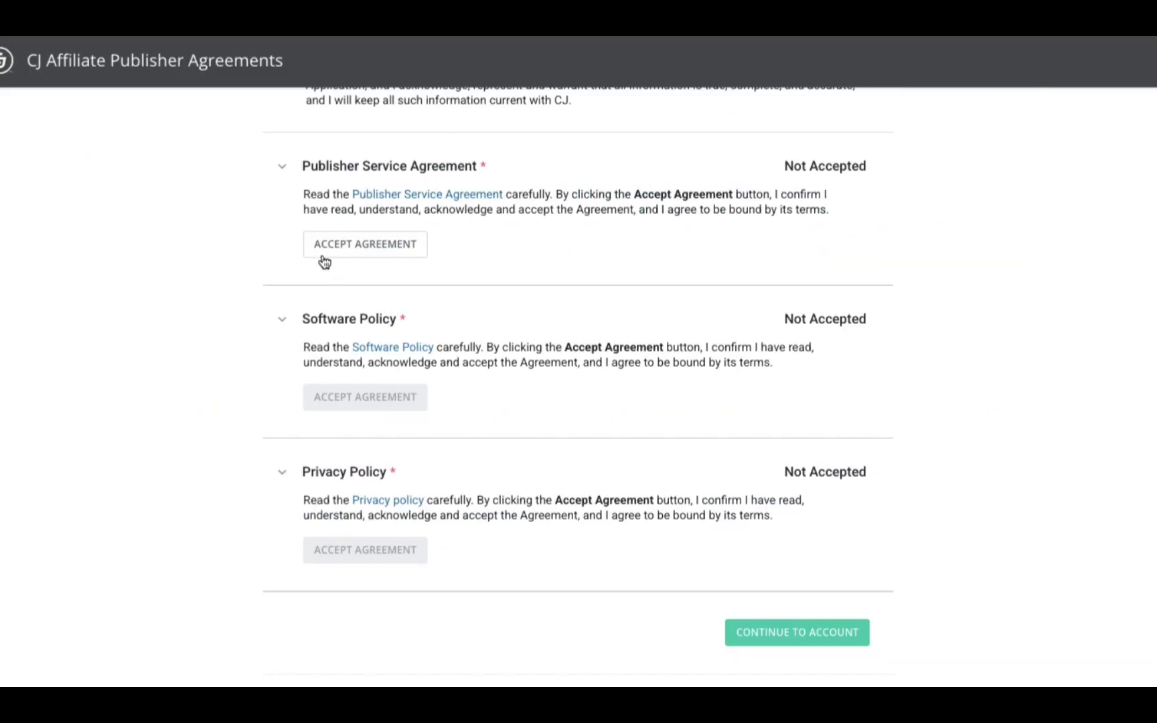
{"action": "left_click", "coordinate": [325, 252]}
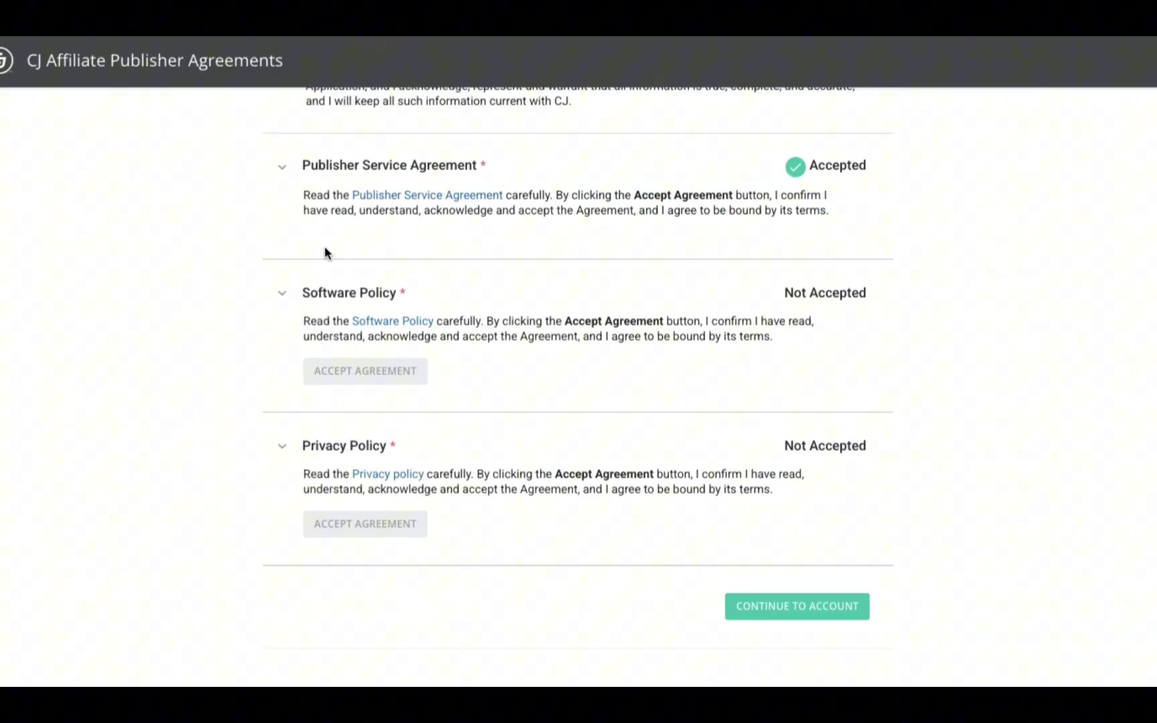
{"action": "left_click", "coordinate": [361, 324]}
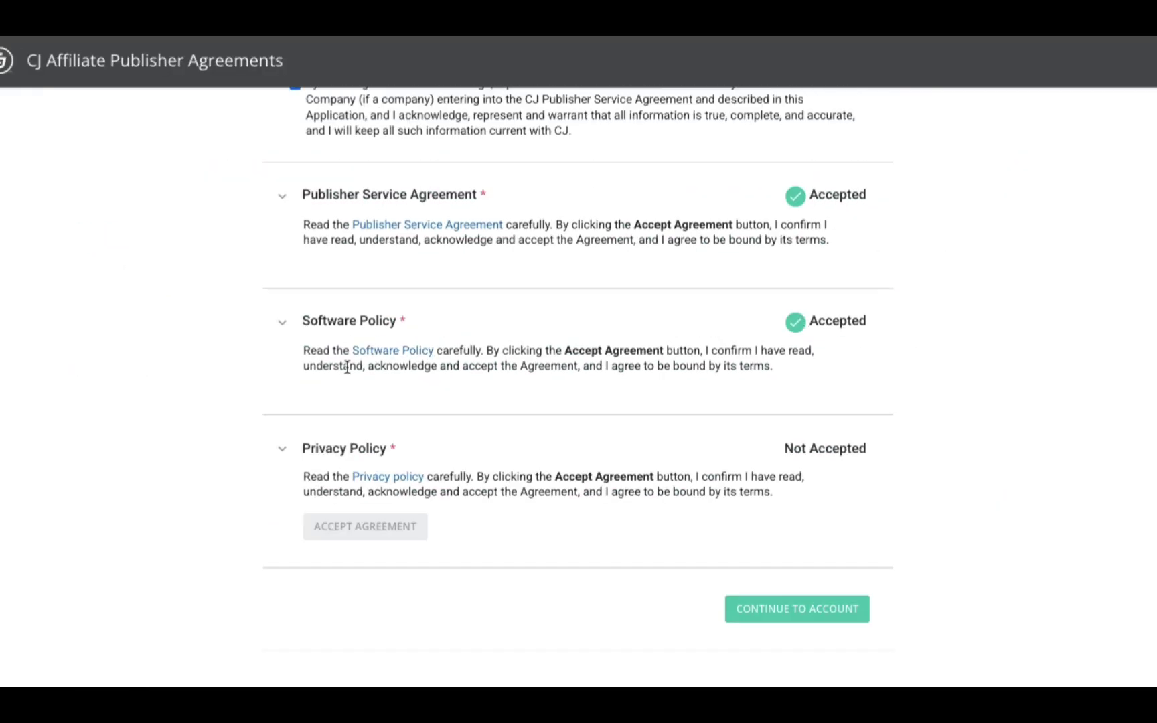
{"action": "left_click", "coordinate": [388, 476]}
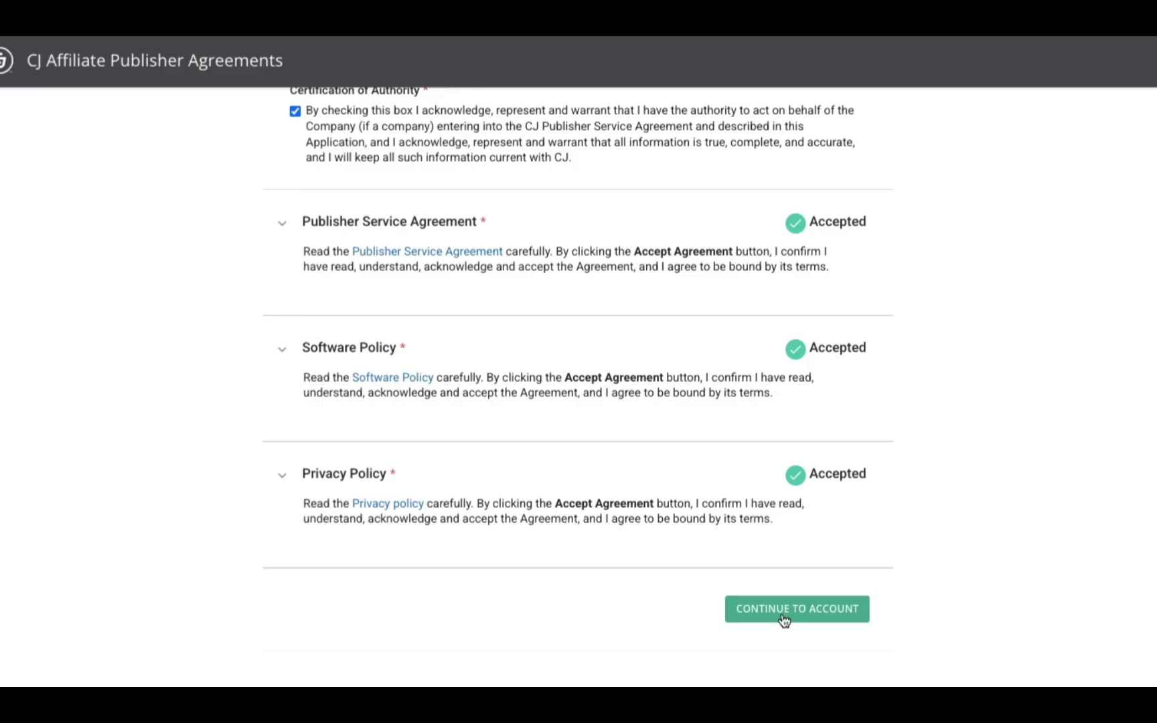
{"action": "left_click", "coordinate": [793, 609]}
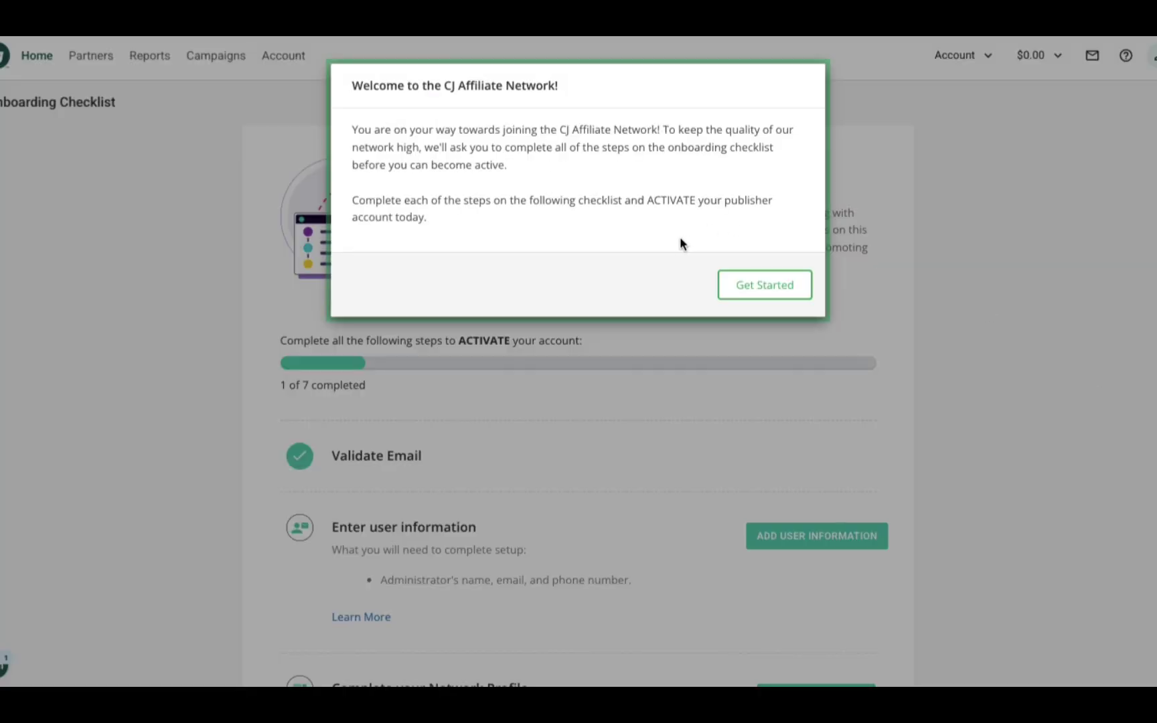
Dismiss the welcome message and look over the onboarding checklist.
{"action": "left_click", "coordinate": [774, 292]}
{"action": "scroll", "coordinate": [665, 365], "scroll_direction": "down", "scroll_amount": 3}
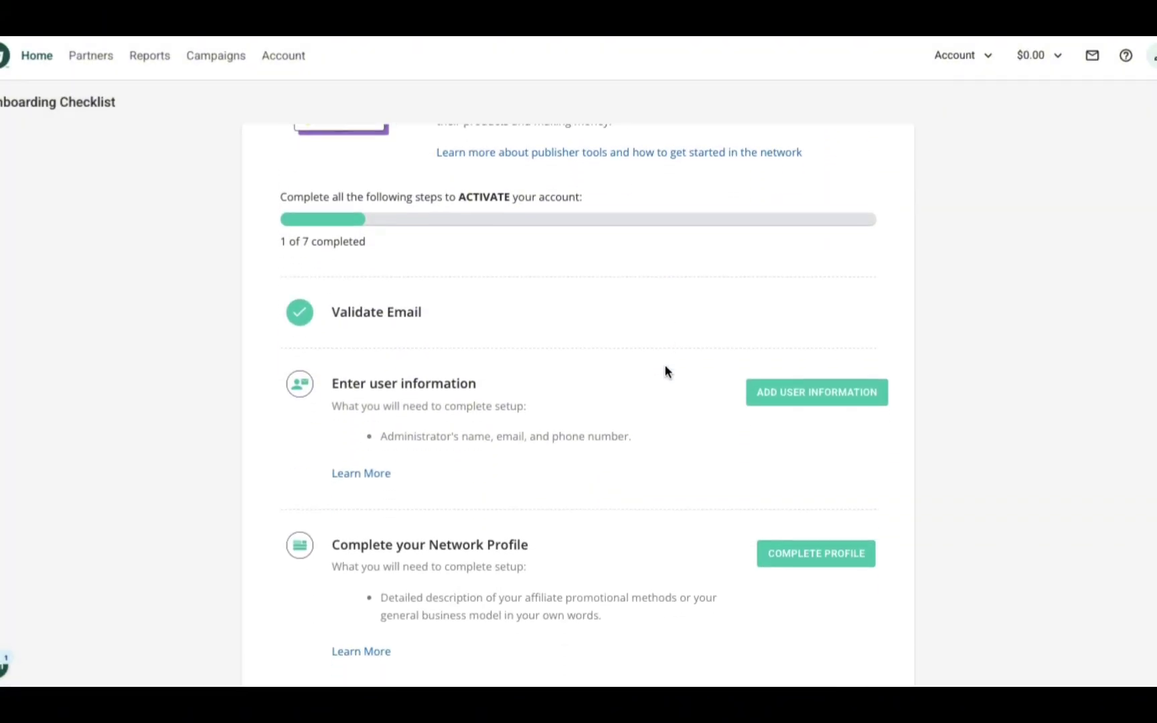
{"action": "scroll", "coordinate": [666, 372], "scroll_direction": "down", "scroll_amount": 2}
{"action": "scroll", "coordinate": [666, 372], "scroll_direction": "down", "scroll_amount": 2}
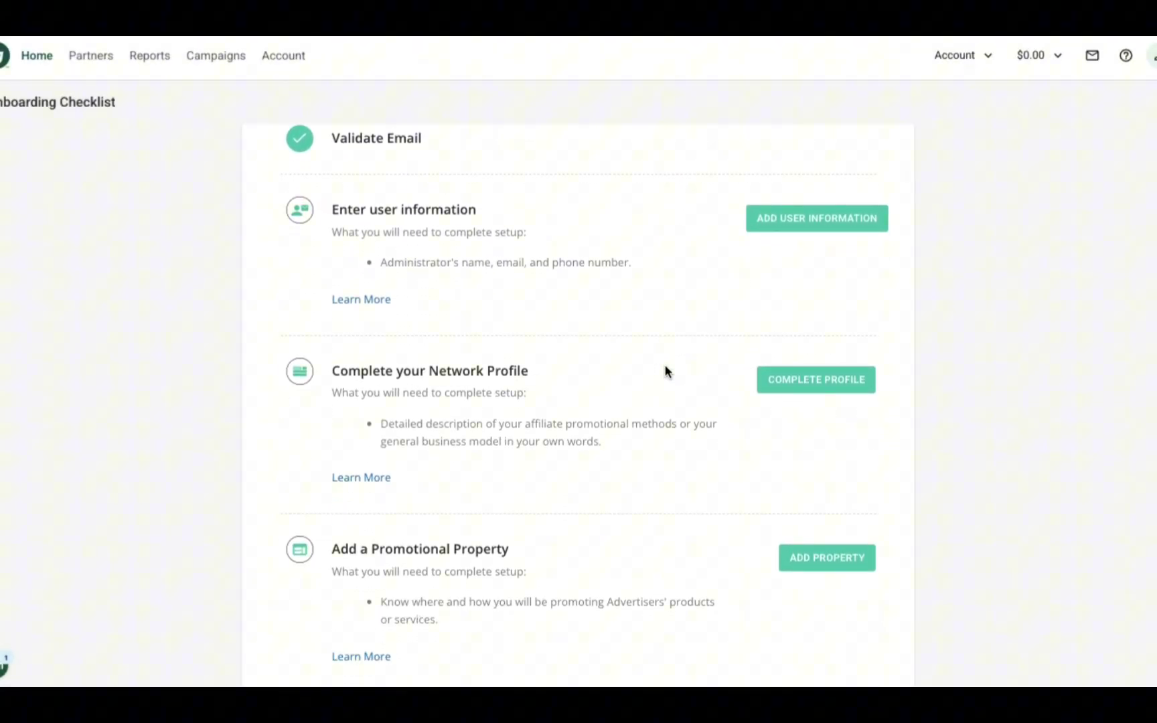
{"action": "scroll", "coordinate": [665, 370], "scroll_direction": "down", "scroll_amount": 1}
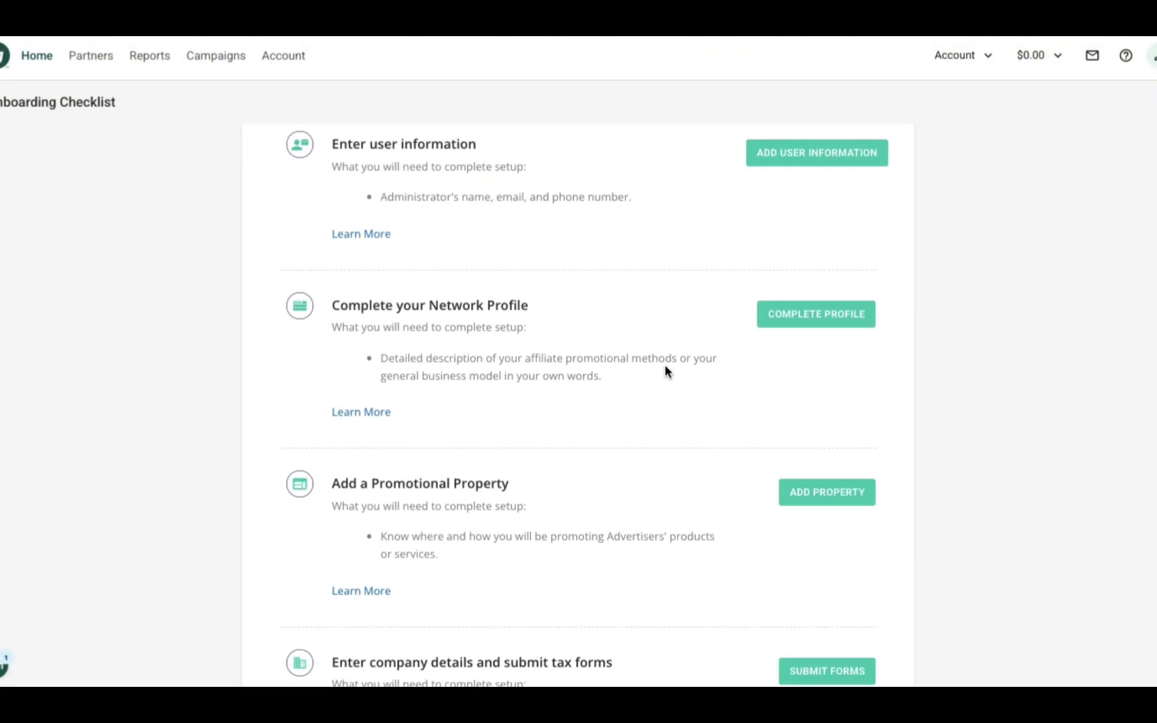
{"action": "scroll", "coordinate": [666, 366], "scroll_direction": "down", "scroll_amount": 1}
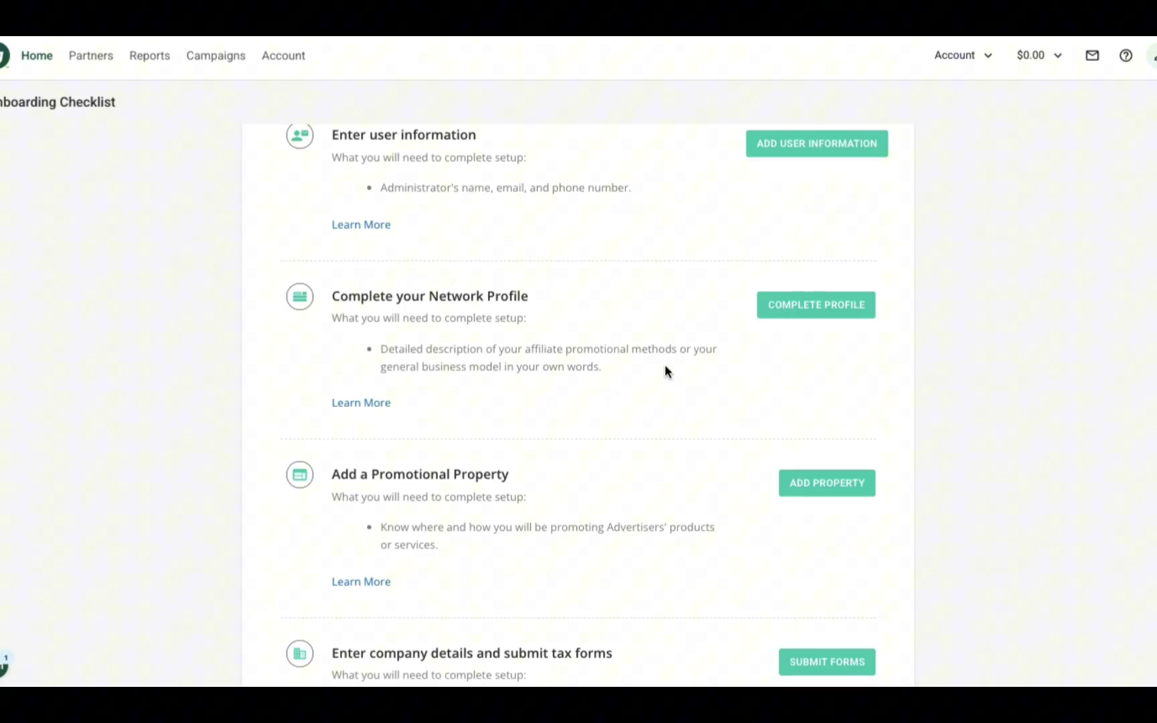
{"action": "scroll", "coordinate": [665, 370], "scroll_direction": "up", "scroll_amount": 1}
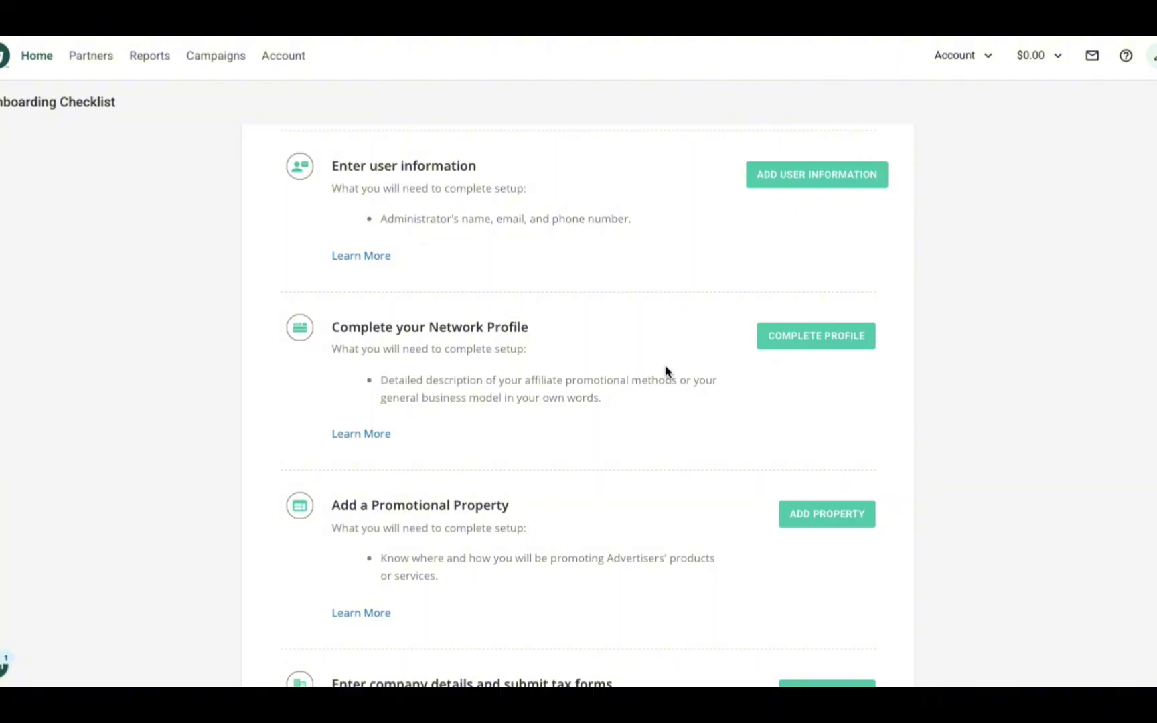
Edit the superuser's contact details and save the user information.
{"action": "left_click", "coordinate": [809, 178]}
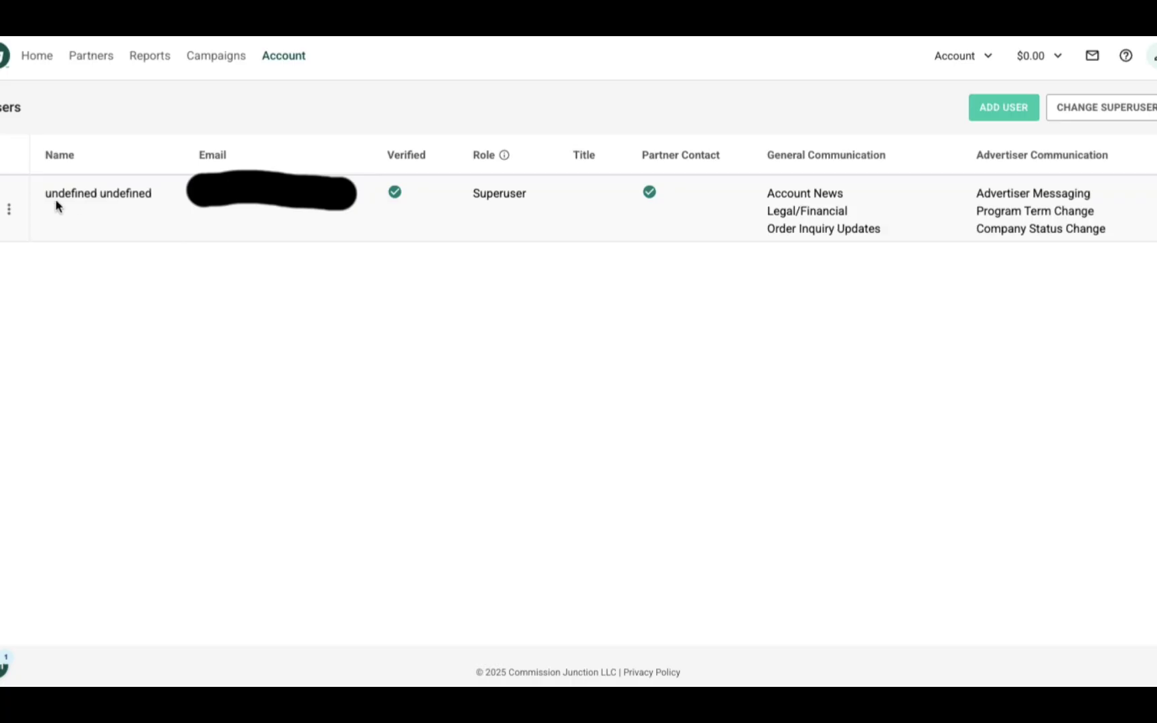
{"action": "left_click", "coordinate": [12, 212]}
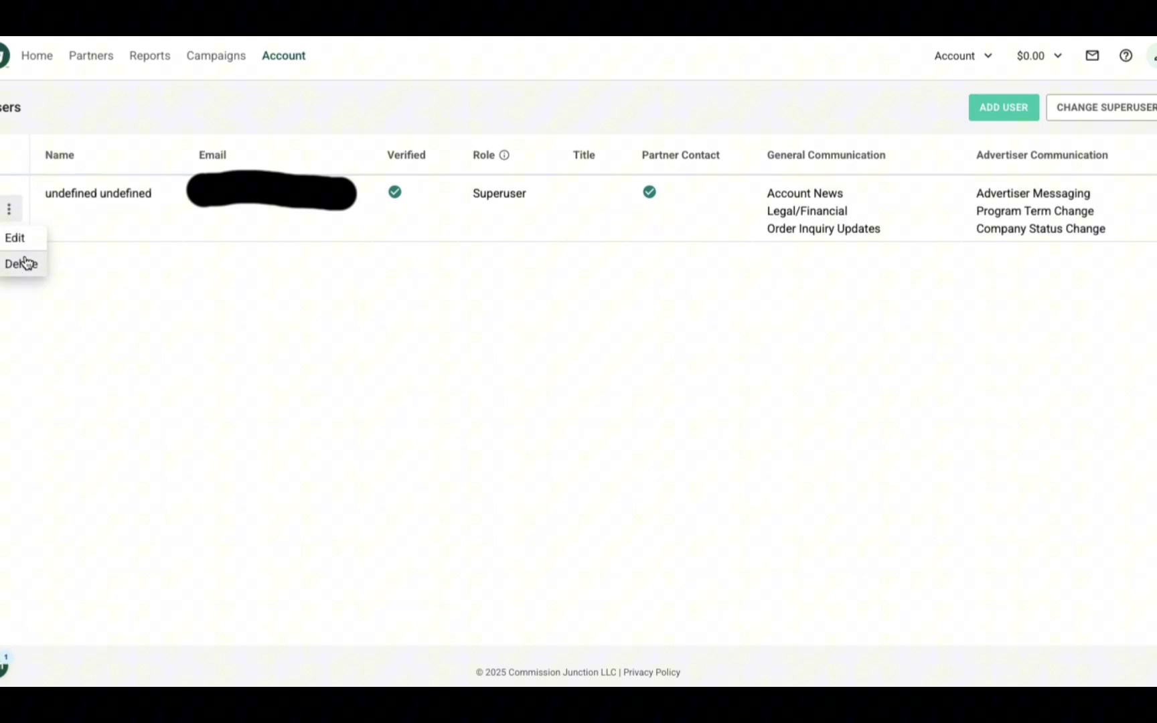
{"action": "left_click", "coordinate": [19, 241]}
{"action": "scroll", "coordinate": [287, 338], "scroll_direction": "down", "scroll_amount": 2}
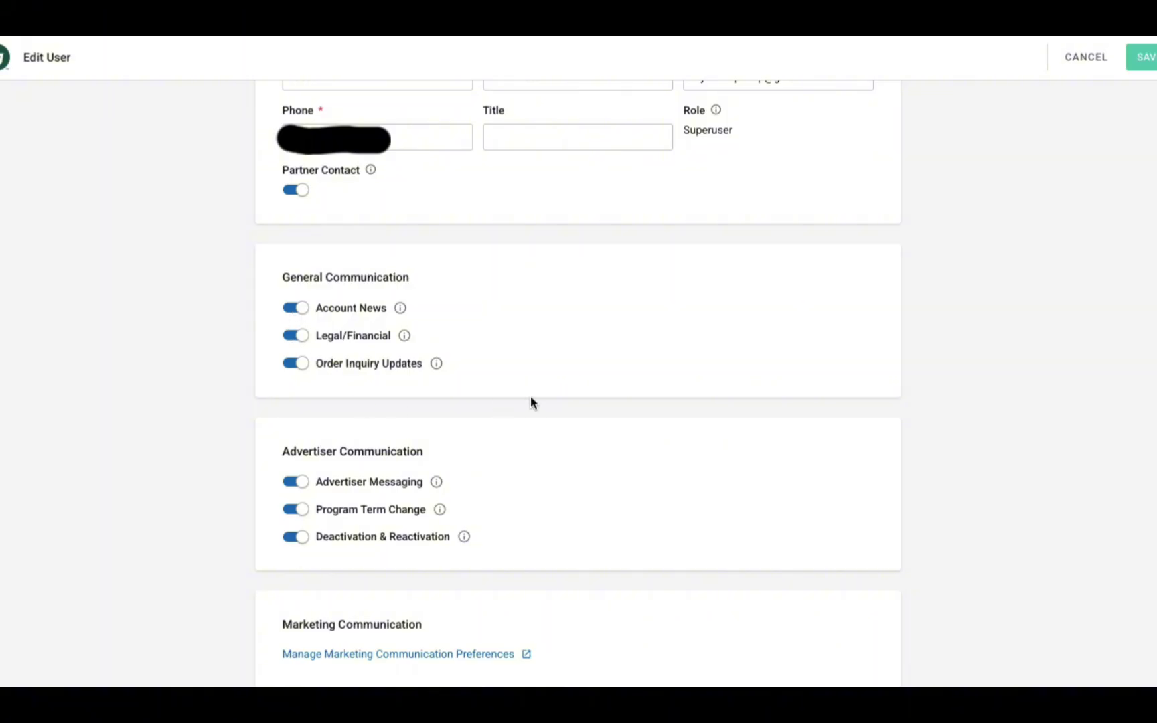
{"action": "left_click", "coordinate": [1141, 58]}
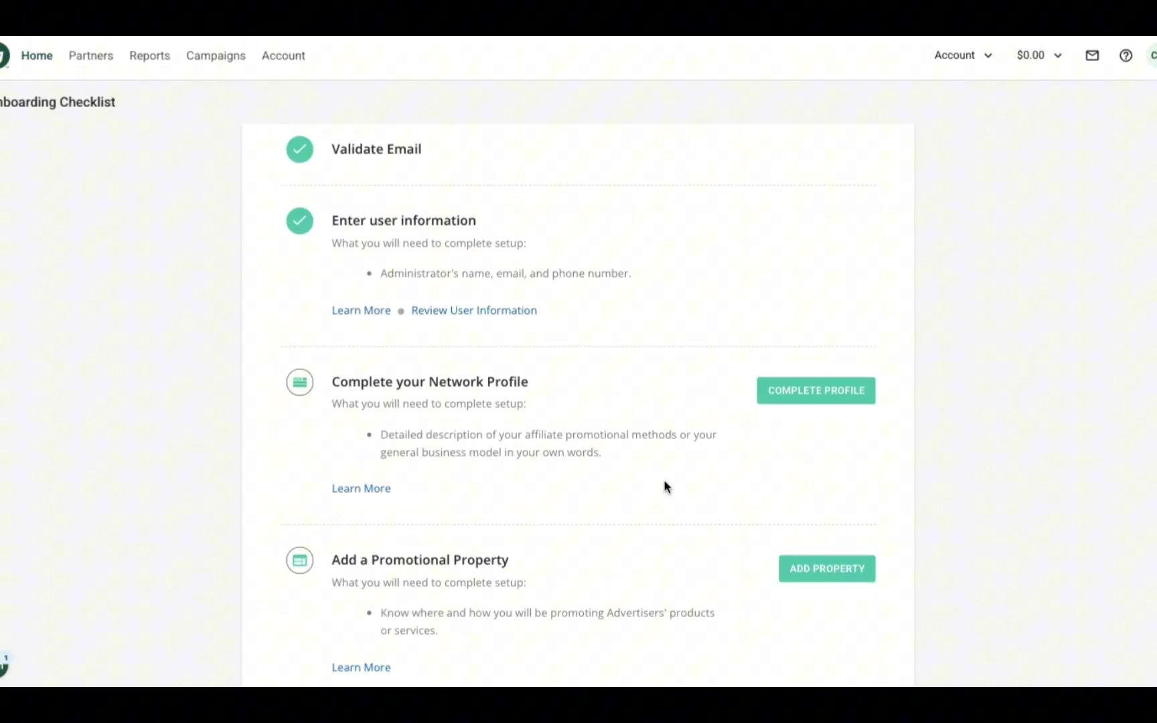
{"action": "scroll", "coordinate": [664, 479], "scroll_direction": "down", "scroll_amount": 2}
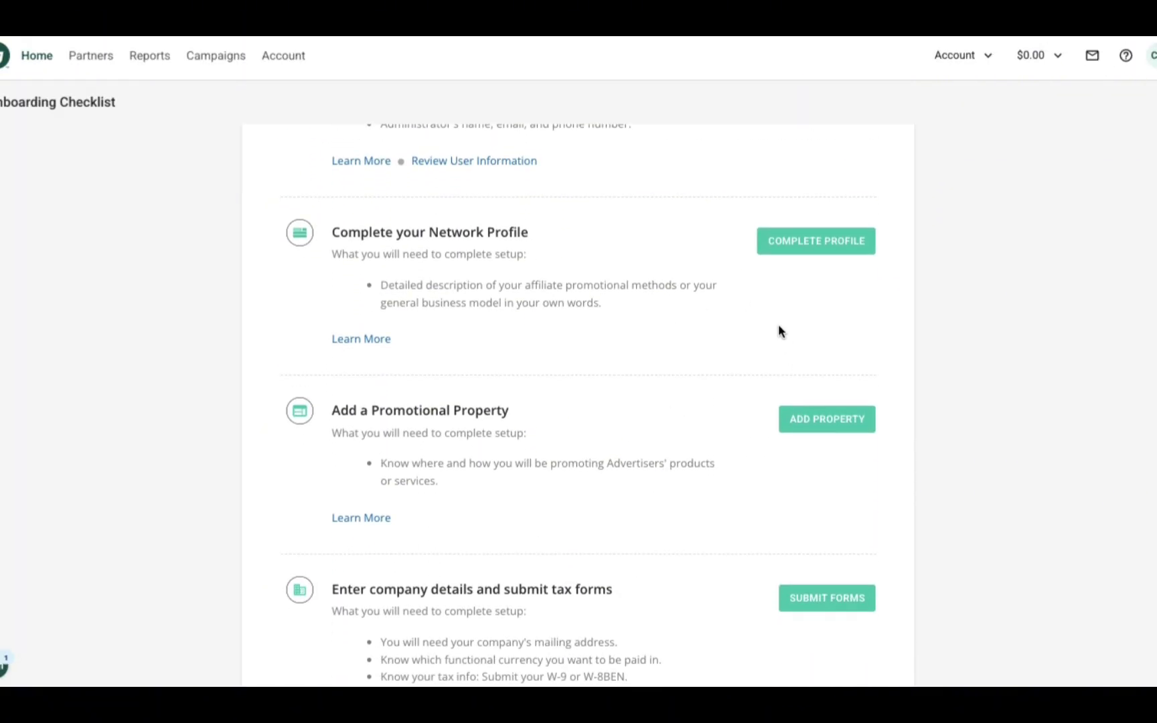
Write a network profile Description about the 139-subscriber YouTube channel on making money, and save it.
{"action": "left_click", "coordinate": [814, 247]}
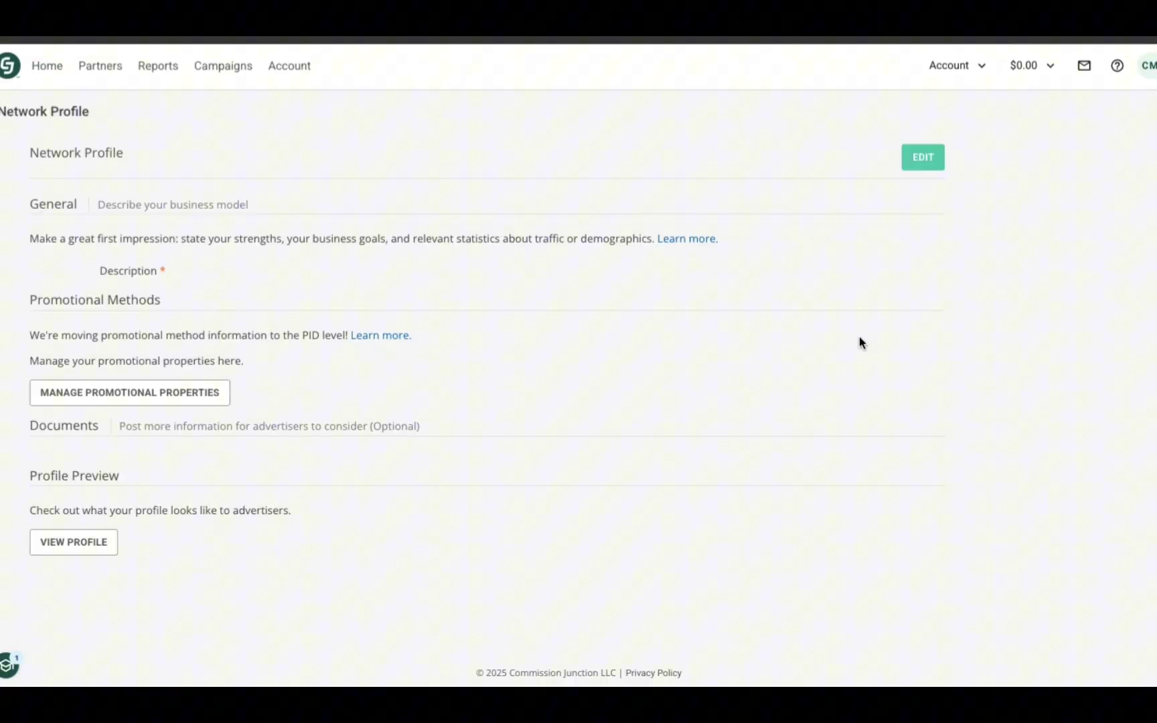
{"action": "left_click", "coordinate": [924, 160]}
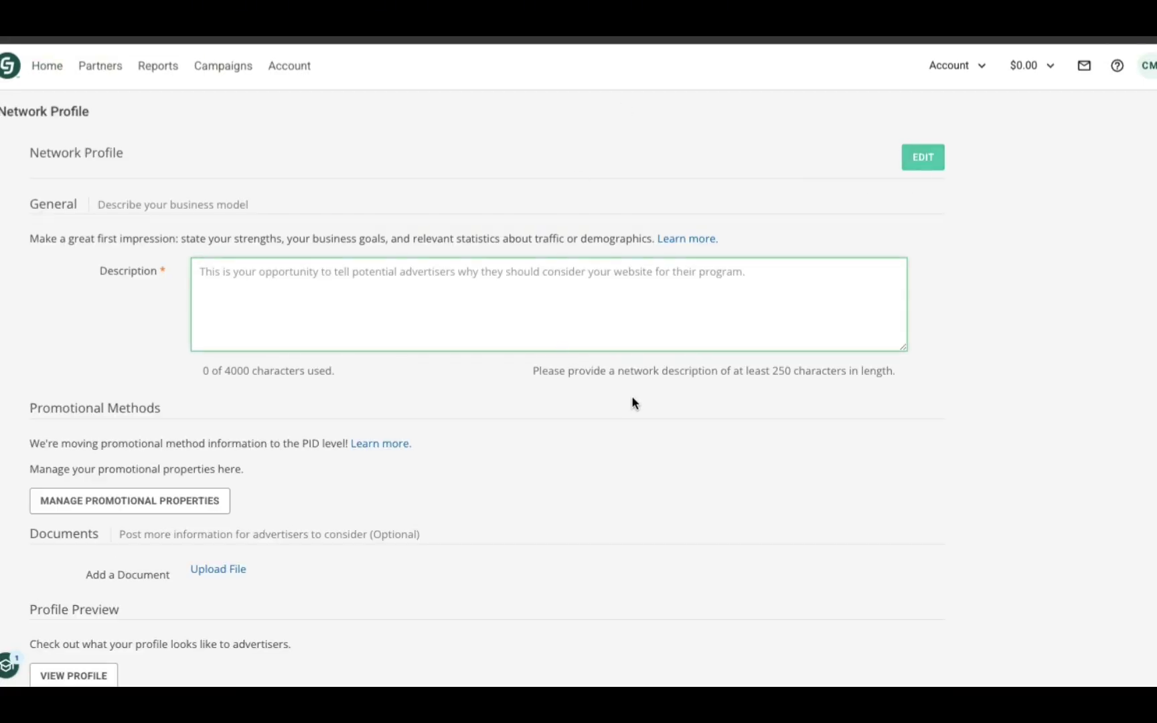
{"action": "scroll", "coordinate": [633, 400], "scroll_direction": "down", "scroll_amount": 1}
{"action": "type", "text": "I run a YouTube channel - currently with 13"}
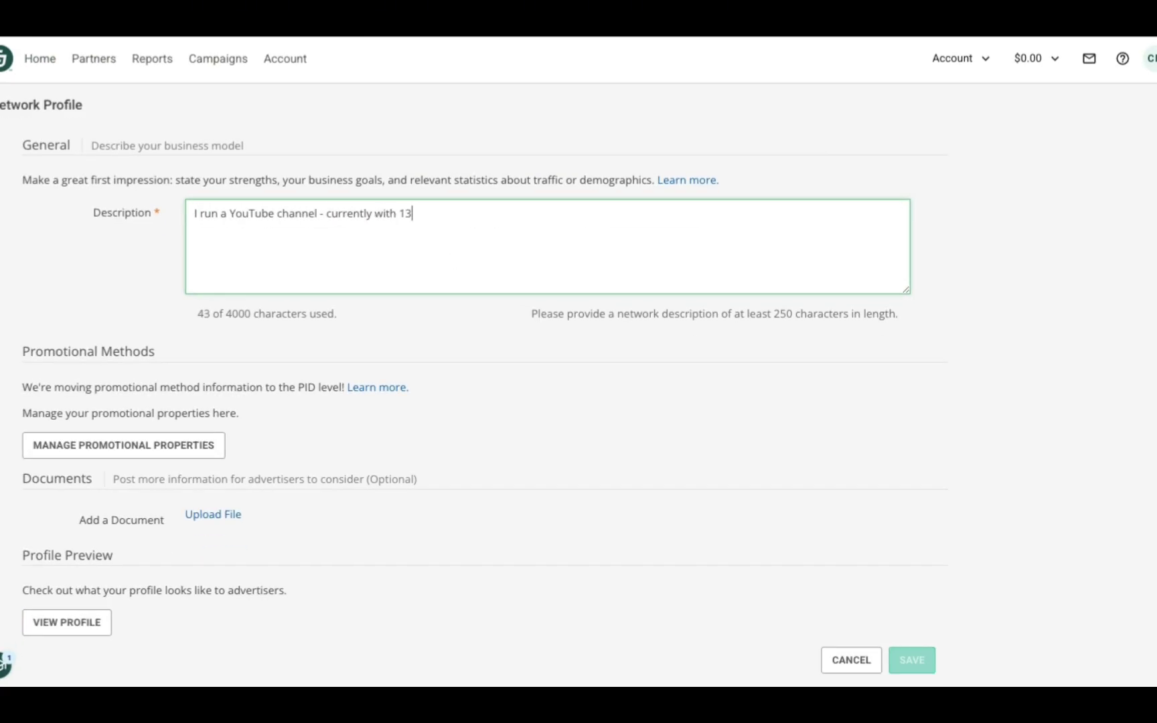
{"action": "type", "text": "9 subscribers - and I cover ways mo"}
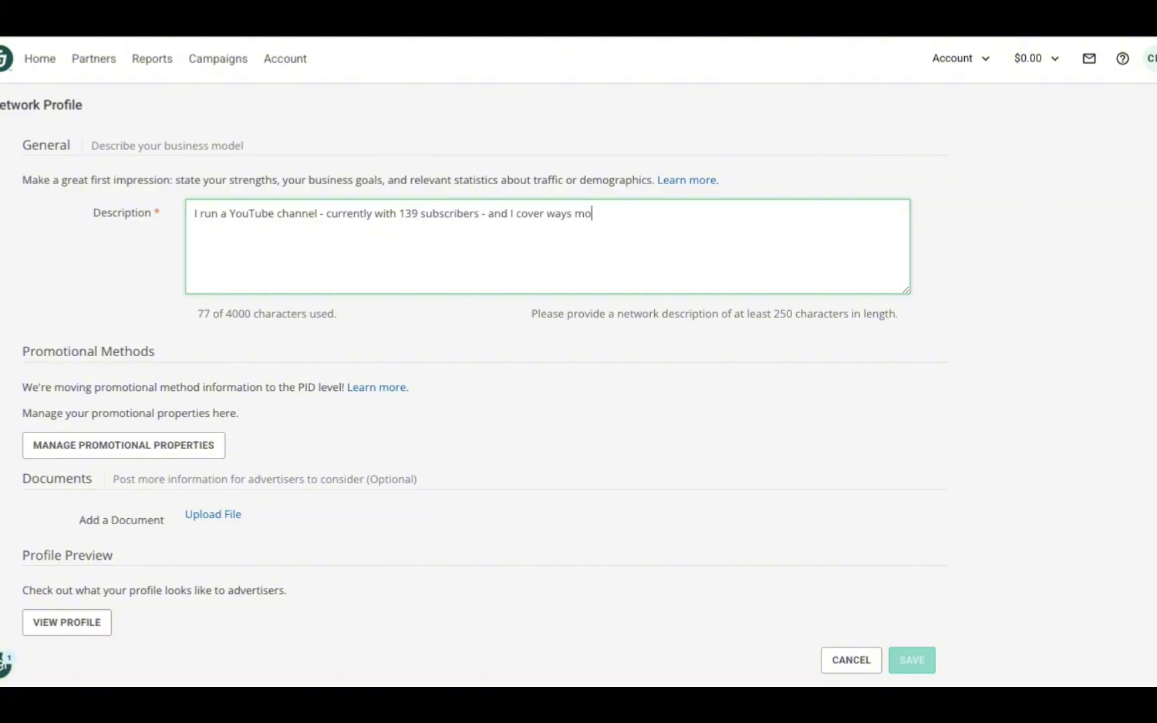
{"action": "type", "text": "ney can be made online. Most of my content "}
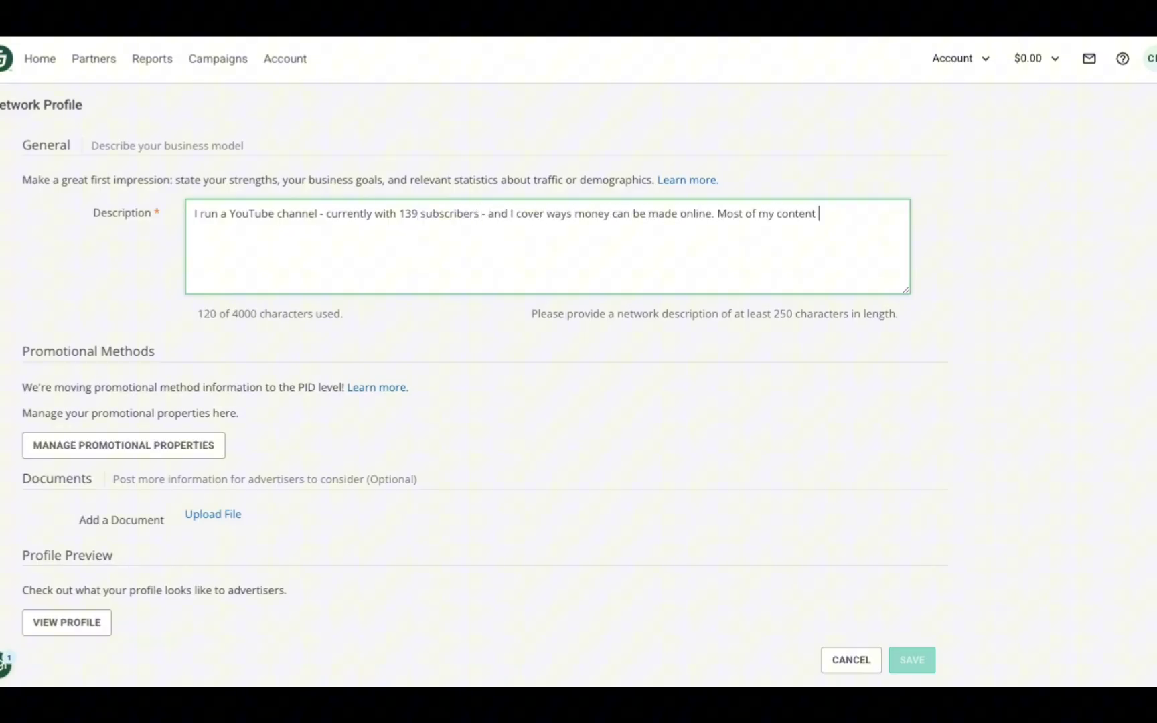
{"action": "type", "text": "is on-screen tutorials. Although my subscriber count is smaller, my engagement, "}
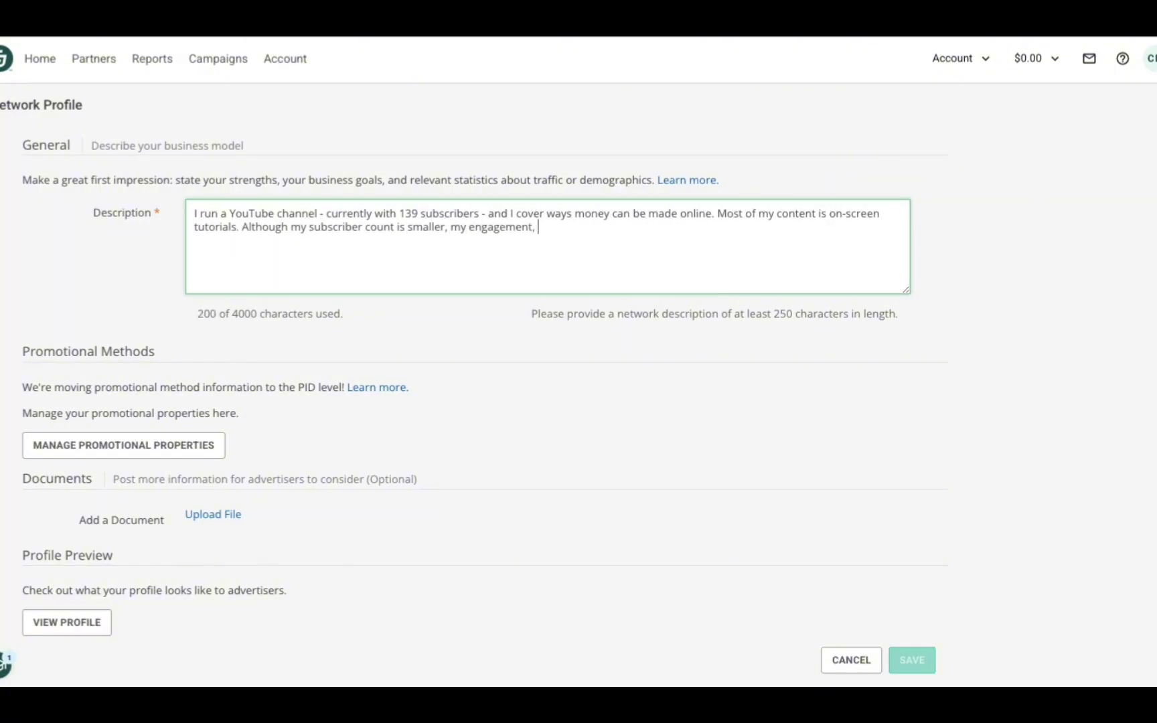
{"action": "type", "text": "CTR, and view to like ration is significant. I am confident that "}
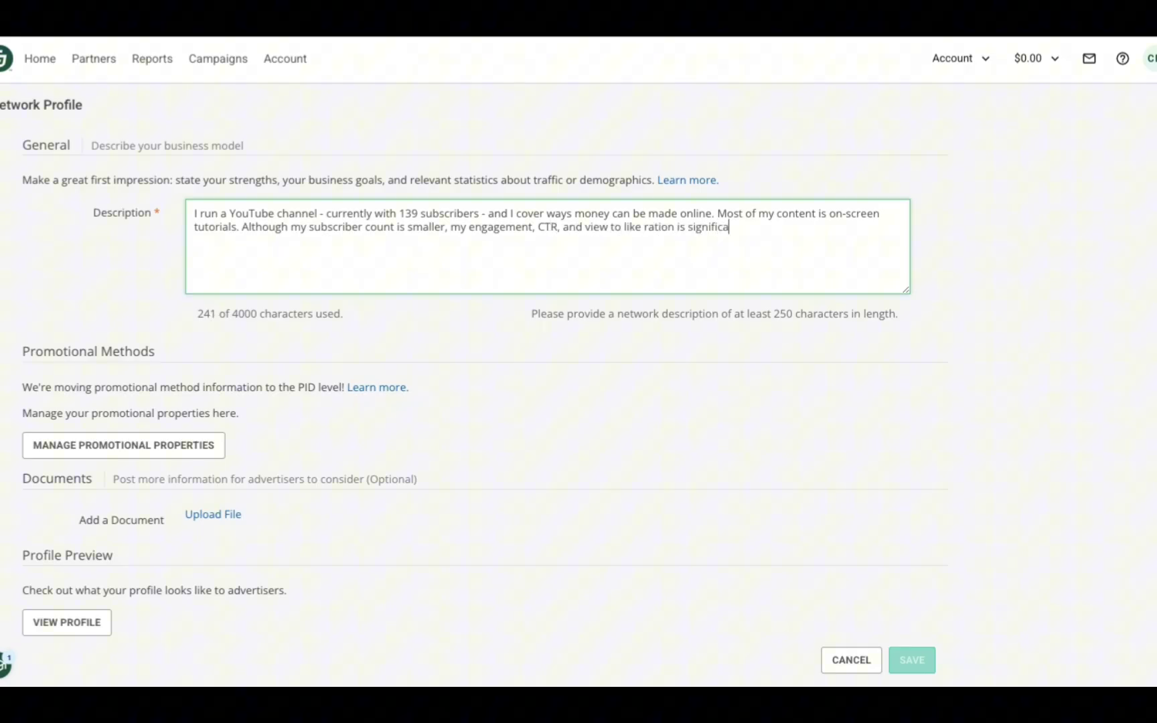
{"action": "type", "text": "subscriber count will "}
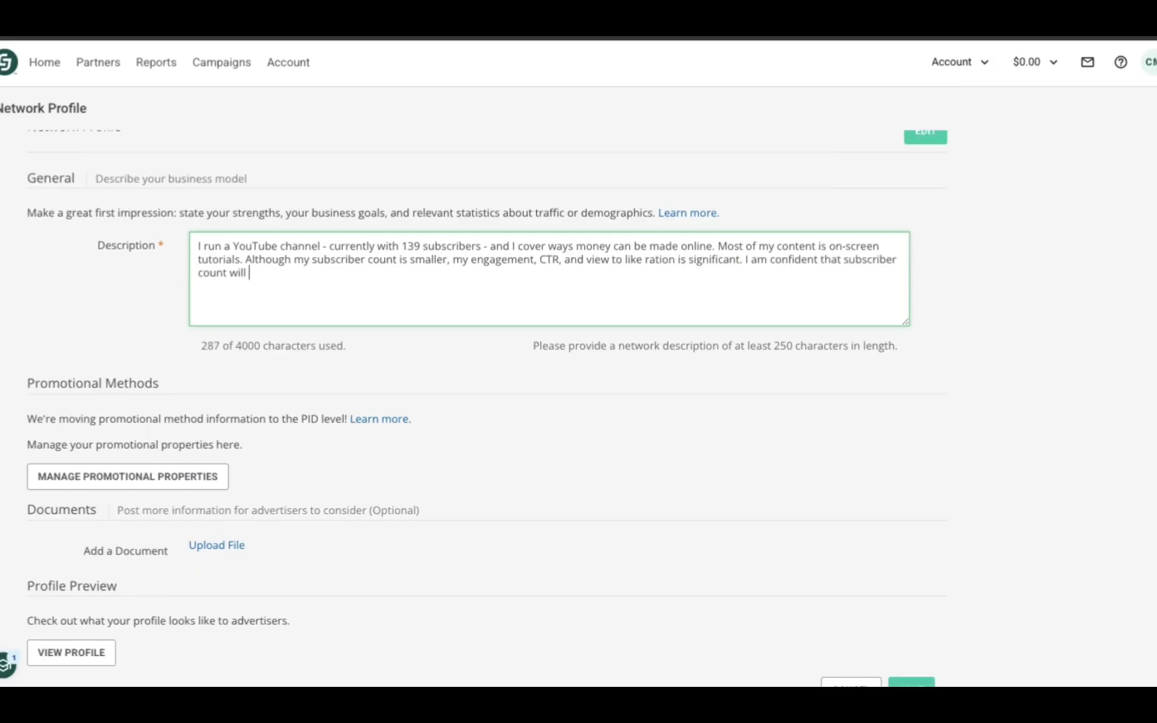
{"action": "type", "text": "continue to grow as right now I am averaging 15 subscribers per month."}
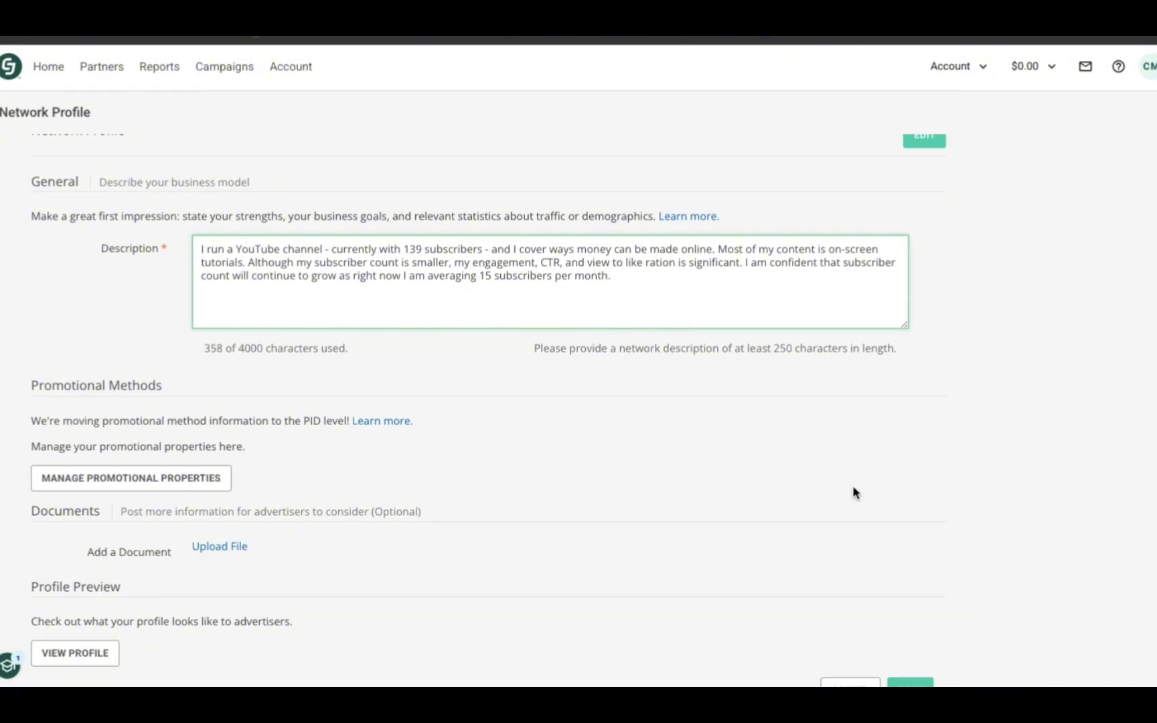
{"action": "scroll", "coordinate": [910, 556], "scroll_direction": "down", "scroll_amount": 2}
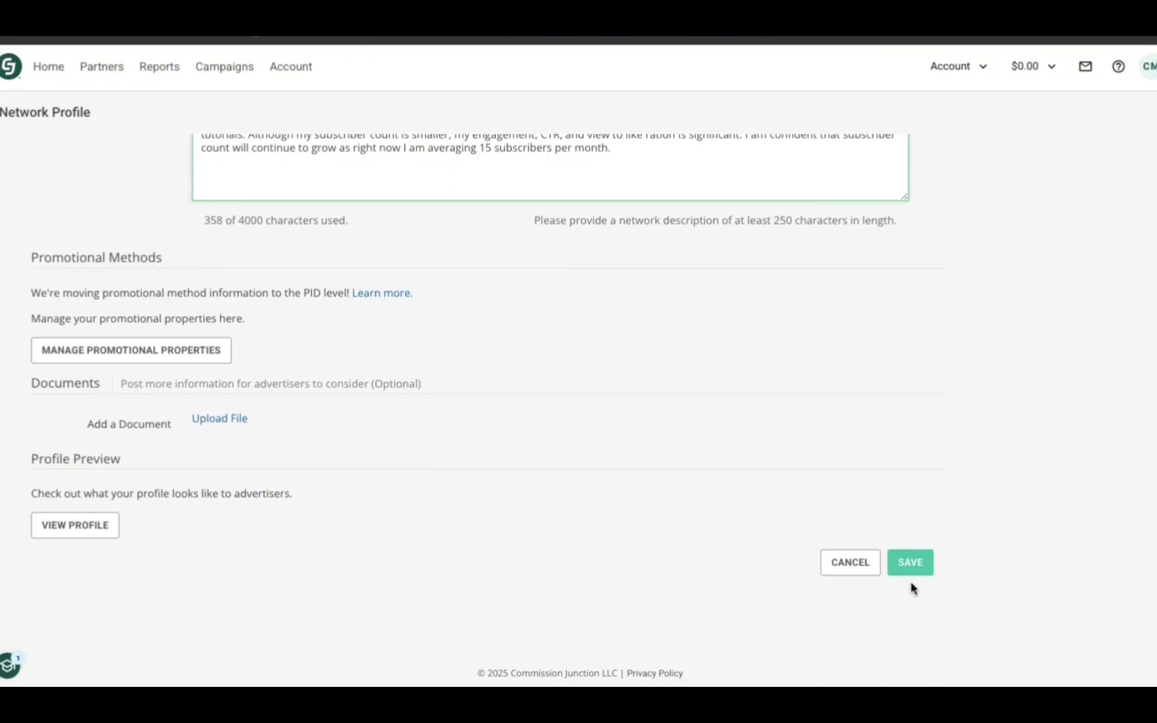
{"action": "left_click", "coordinate": [912, 566]}
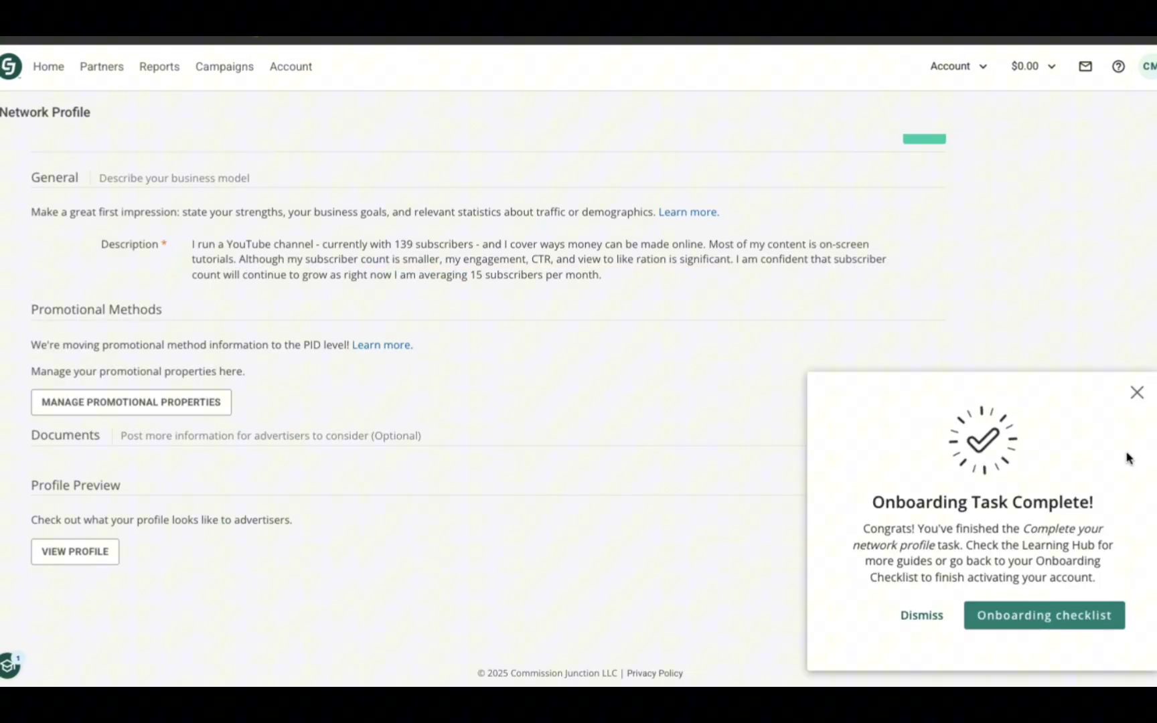
{"action": "left_click", "coordinate": [1137, 393]}
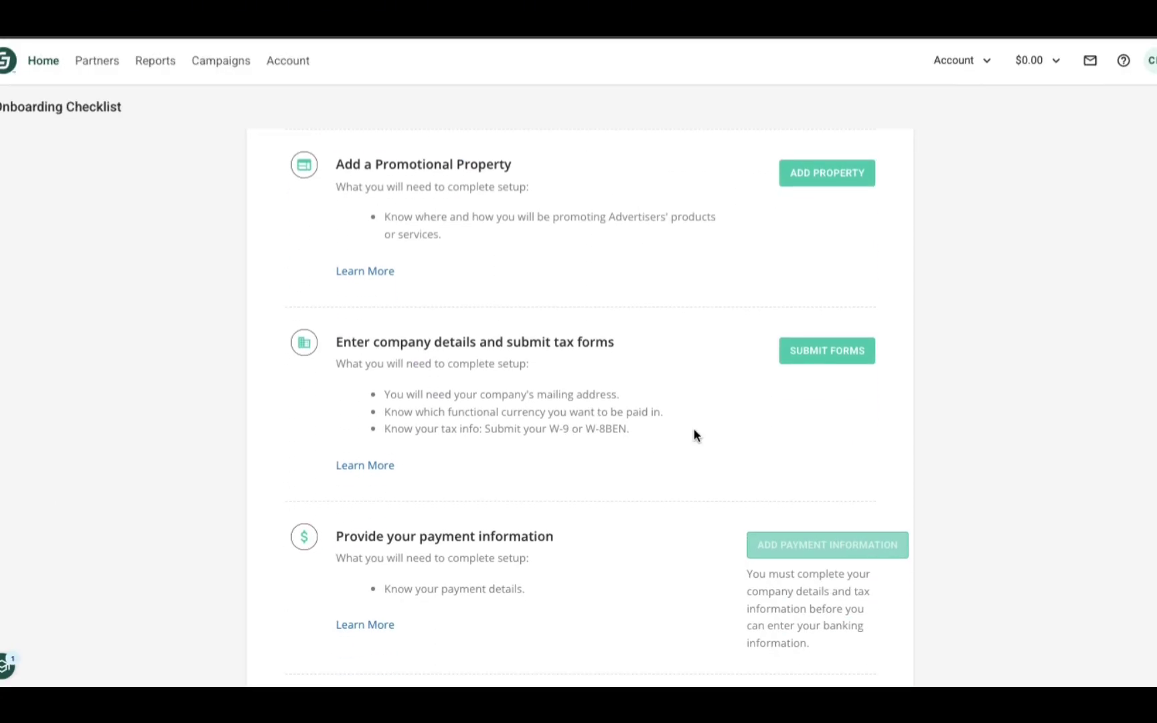
{"action": "left_click", "coordinate": [802, 183]}
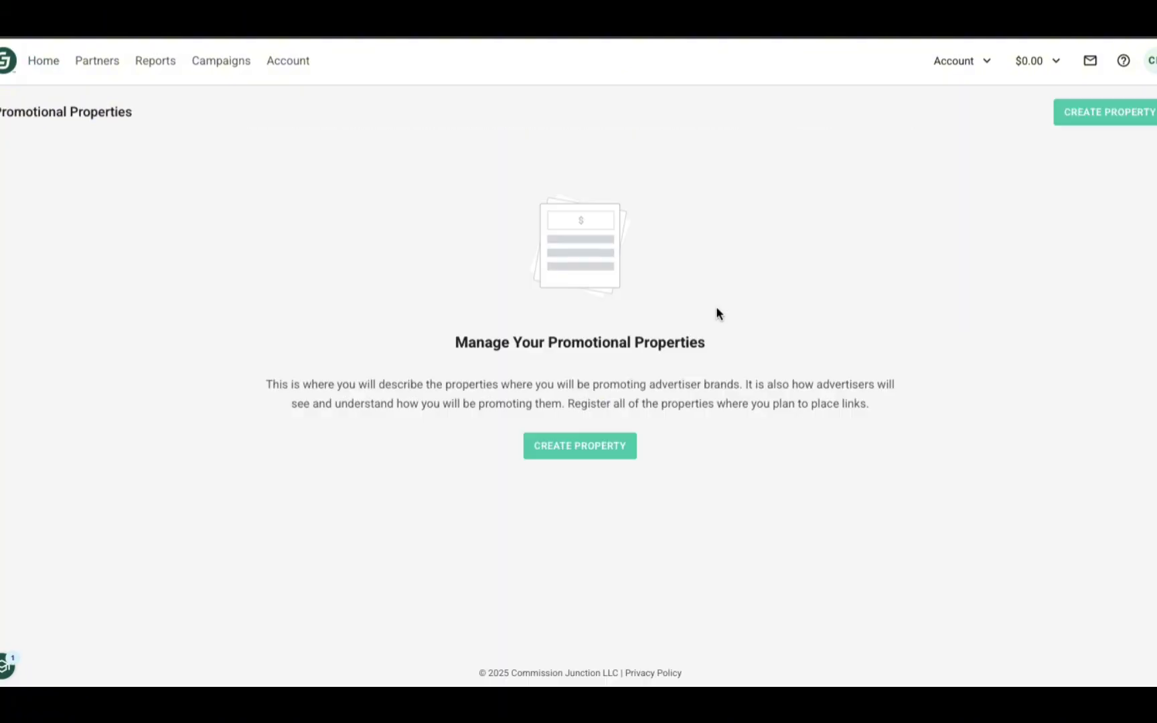
{"action": "left_click", "coordinate": [617, 445]}
{"action": "scroll", "coordinate": [635, 339], "scroll_direction": "down", "scroll_amount": 3}
{"action": "scroll", "coordinate": [635, 335], "scroll_direction": "down", "scroll_amount": 1}
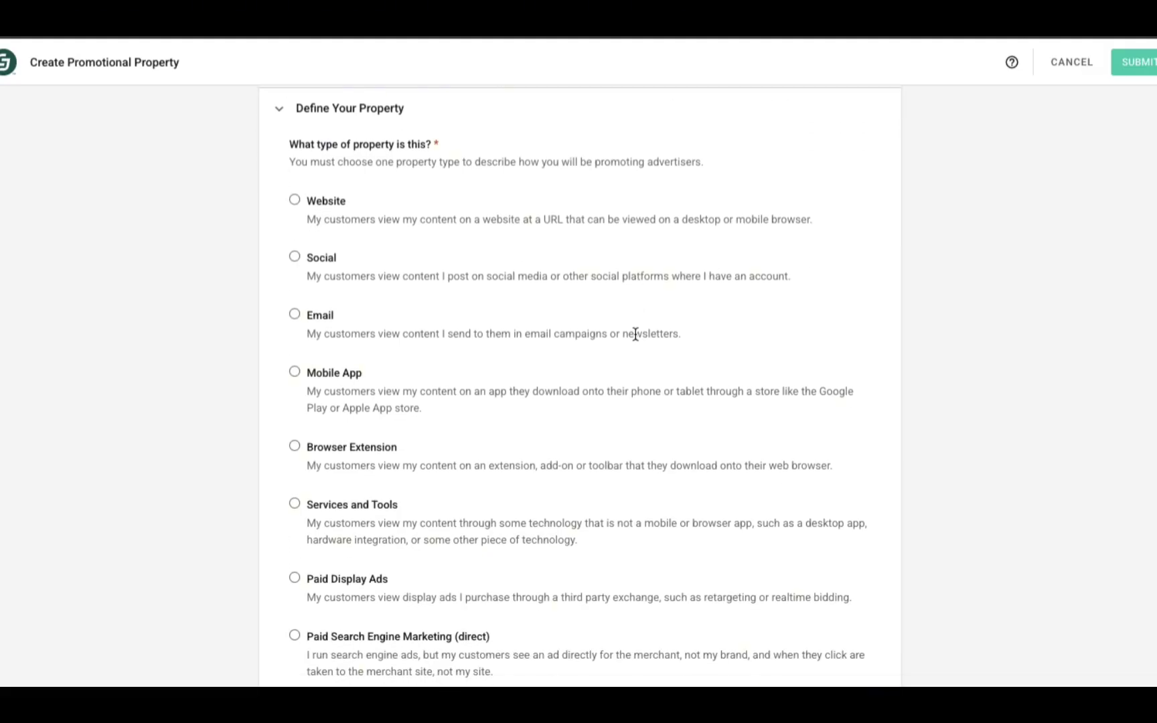
{"action": "left_click", "coordinate": [295, 257]}
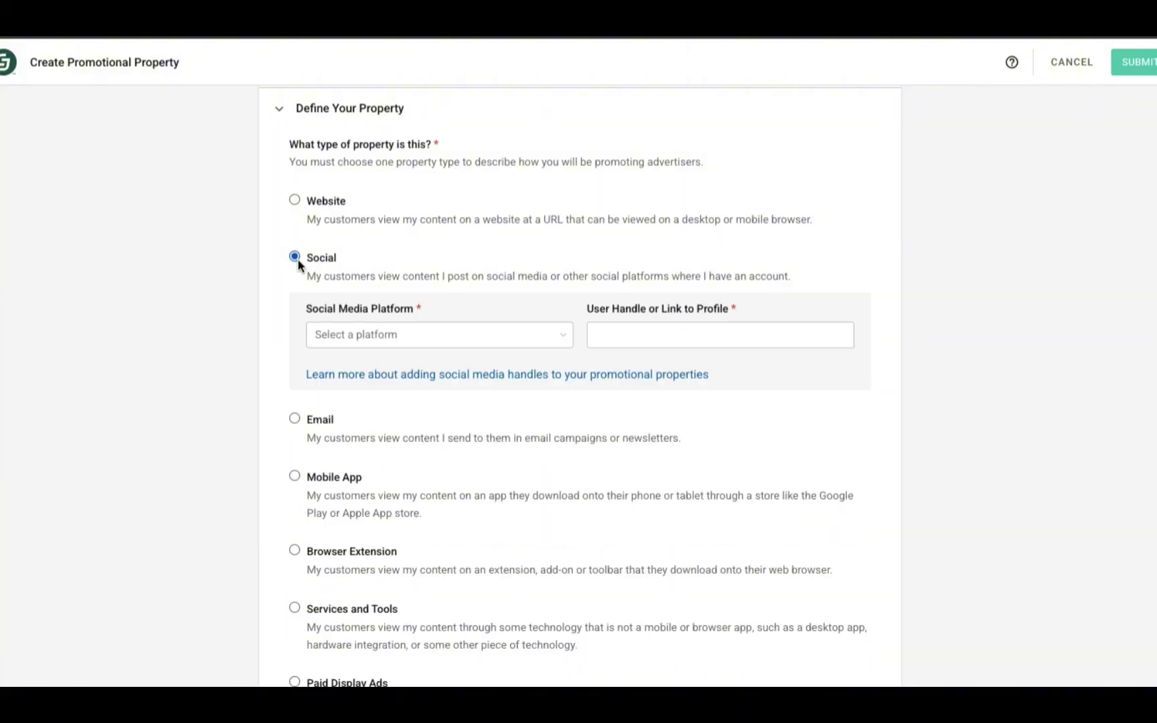
{"action": "left_click", "coordinate": [436, 336]}
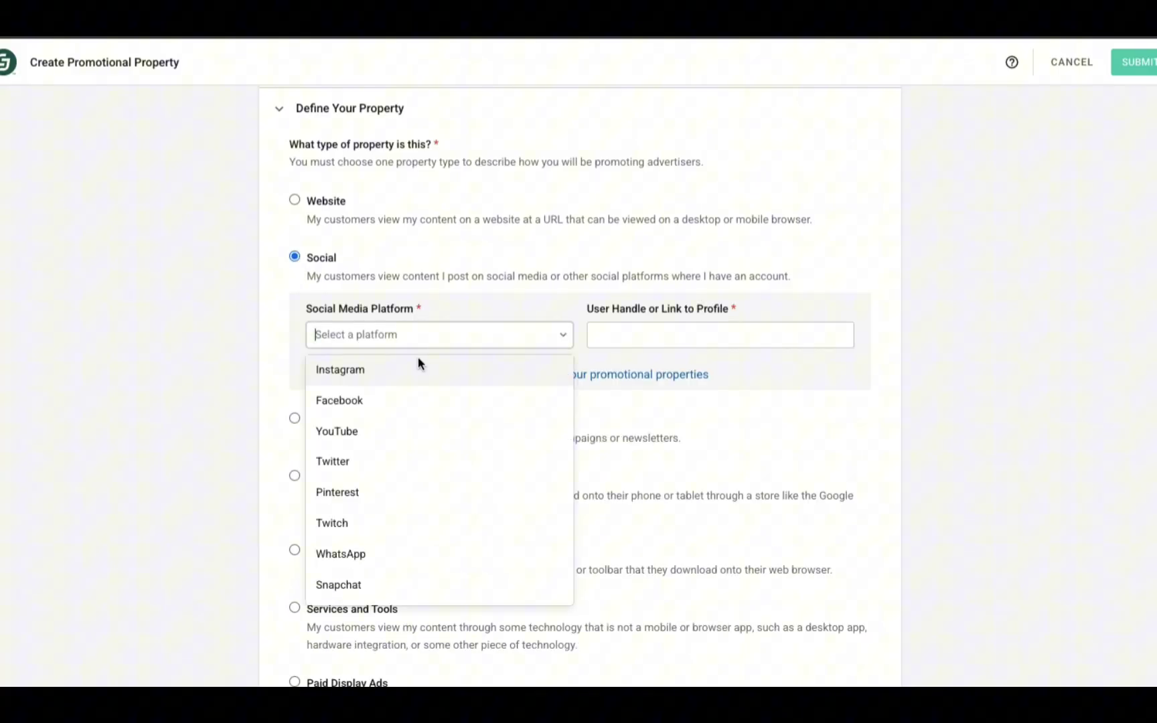
{"action": "left_click", "coordinate": [386, 431]}
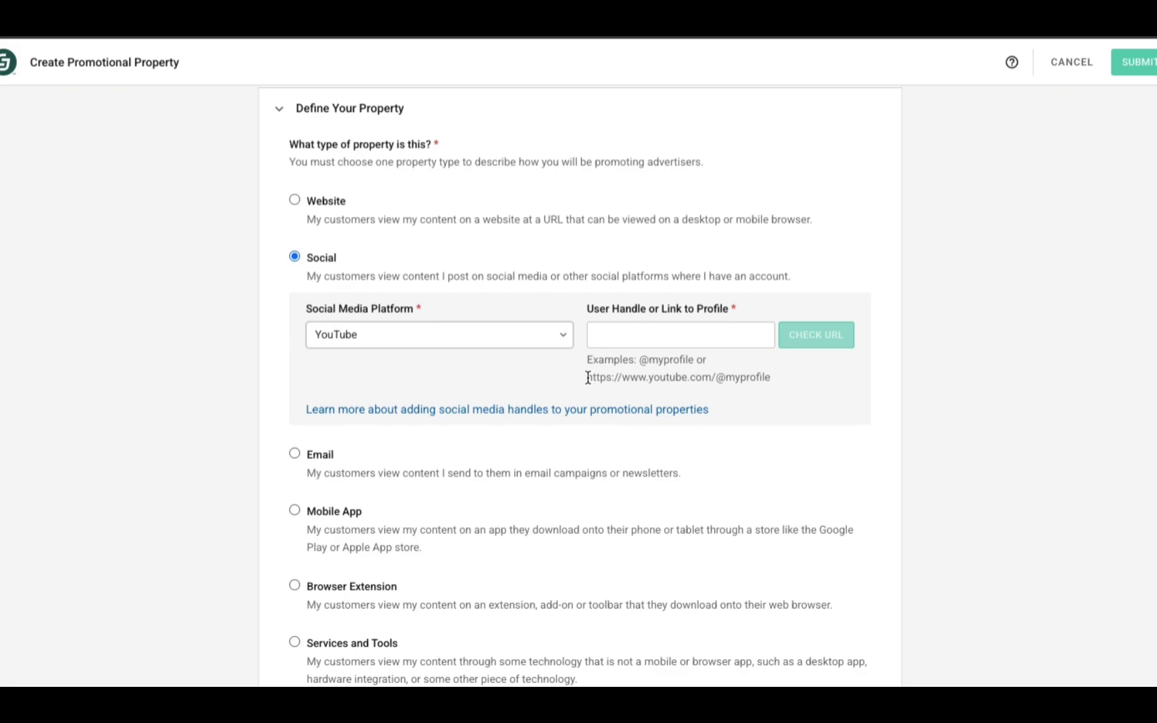
{"action": "left_click", "coordinate": [603, 335]}
{"action": "type", "text": "@"}
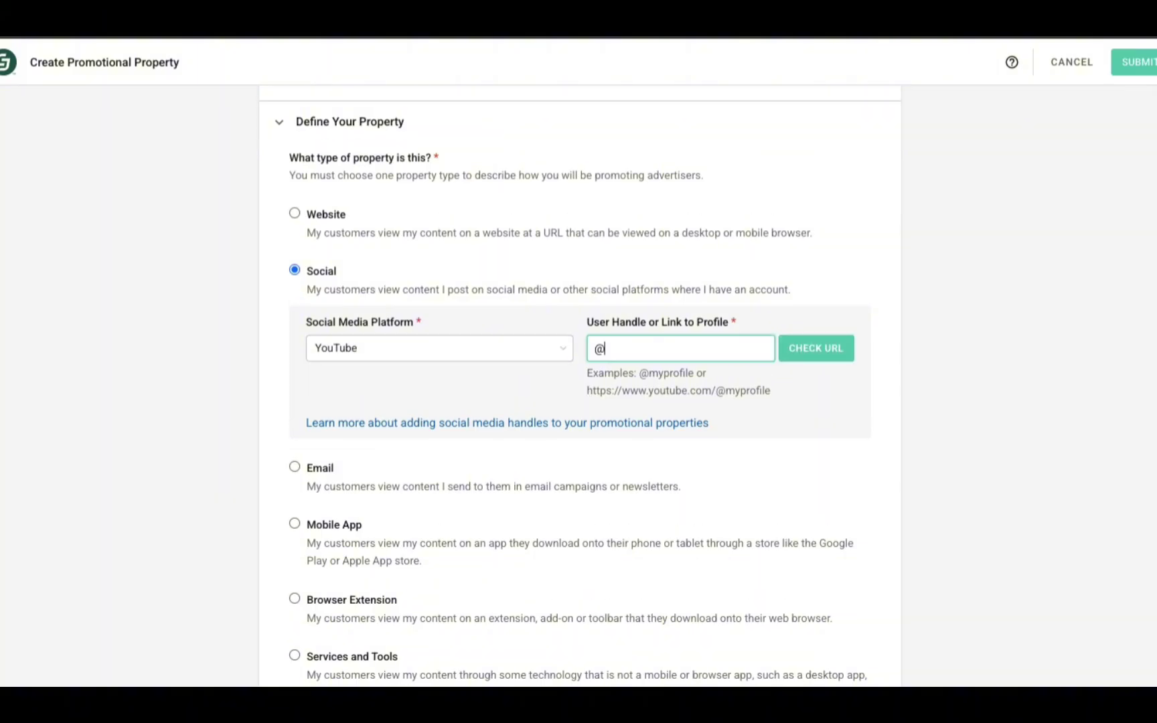
{"action": "type", "text": "Mission_More_Money"}
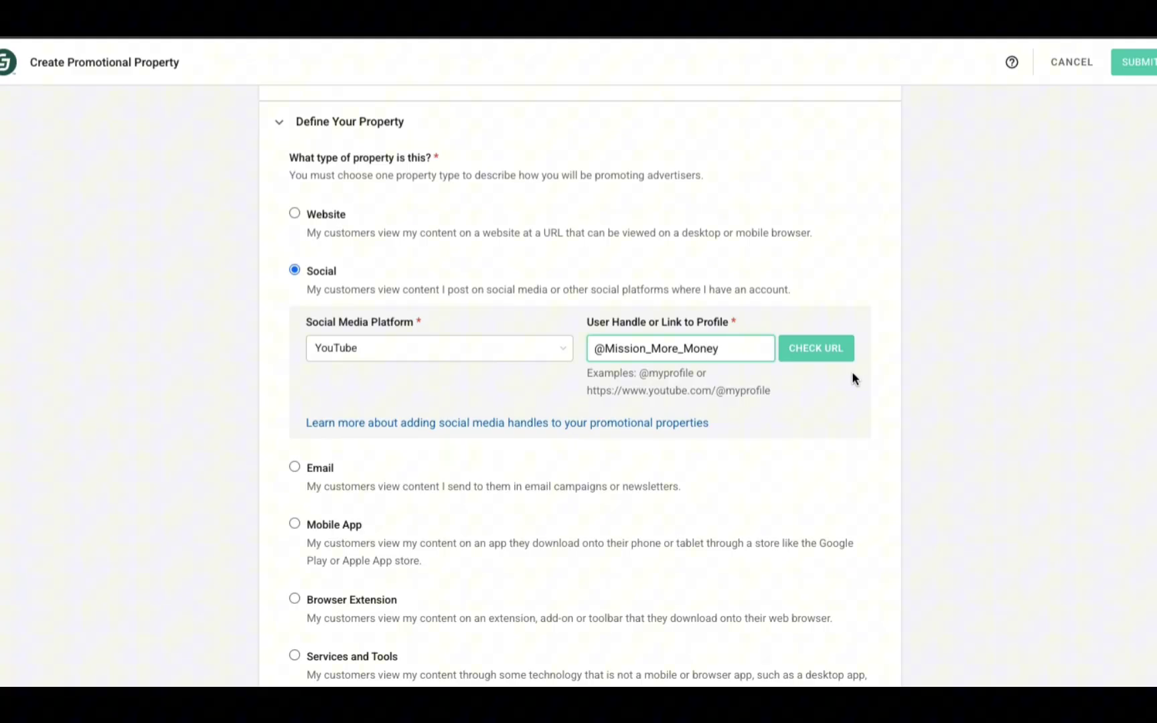
Finish the property description with 'my audience on their mission to generate extra income online'.
{"action": "scroll", "coordinate": [818, 428], "scroll_direction": "down", "scroll_amount": 1}
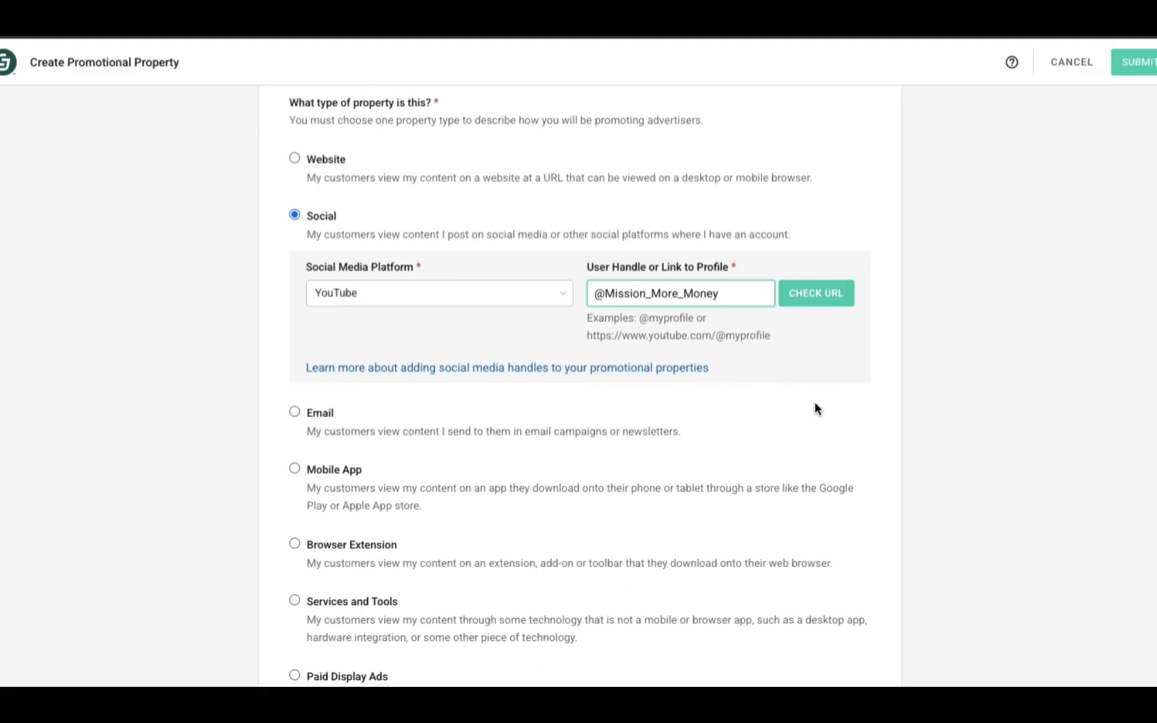
{"action": "scroll", "coordinate": [816, 407], "scroll_direction": "down", "scroll_amount": 15}
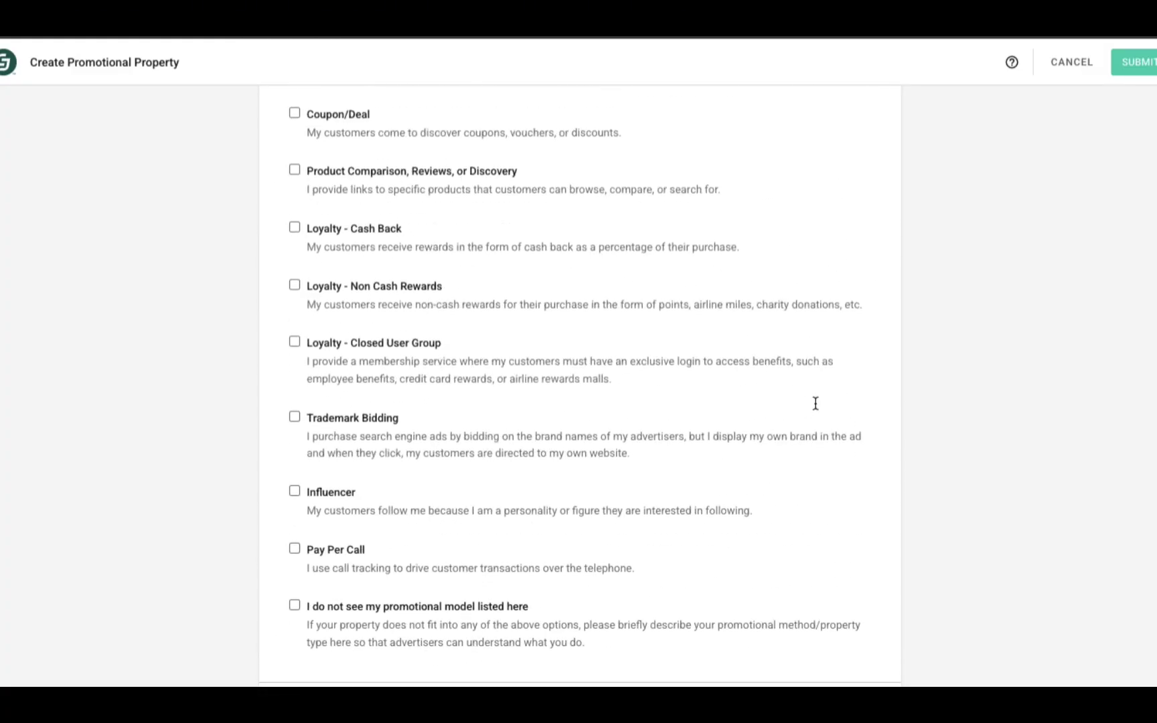
{"action": "scroll", "coordinate": [815, 403], "scroll_direction": "down", "scroll_amount": 8}
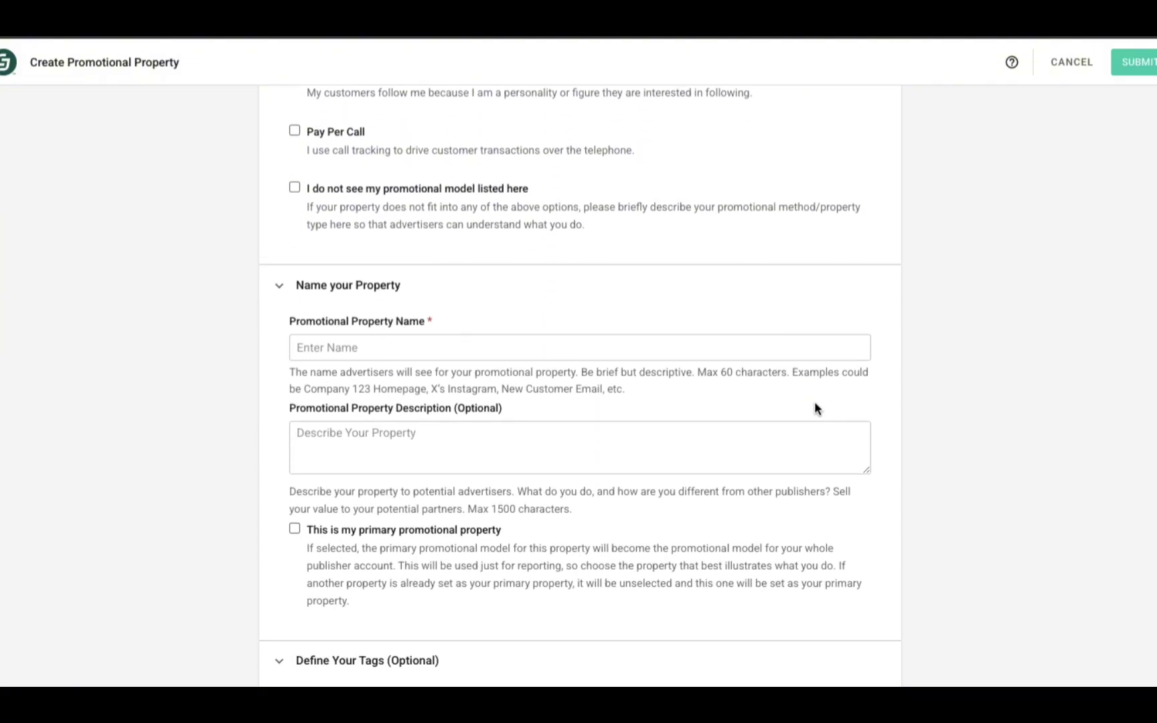
{"action": "scroll", "coordinate": [815, 403], "scroll_direction": "down", "scroll_amount": 1}
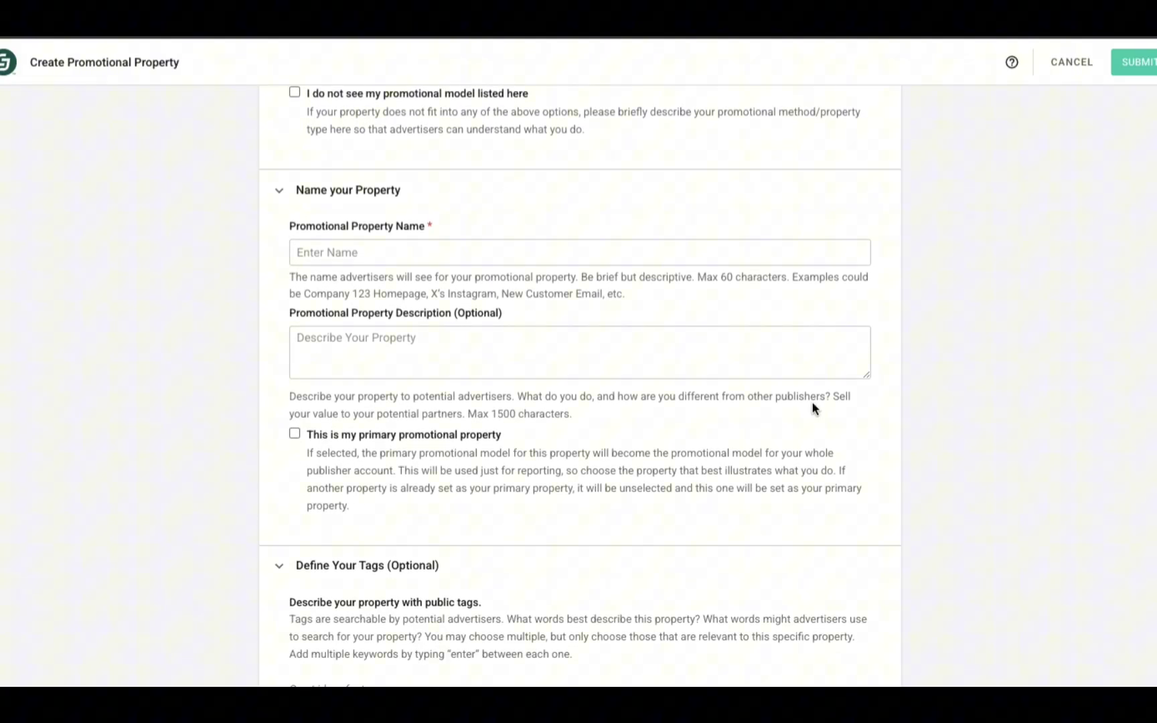
{"action": "scroll", "coordinate": [804, 407], "scroll_direction": "down", "scroll_amount": 1}
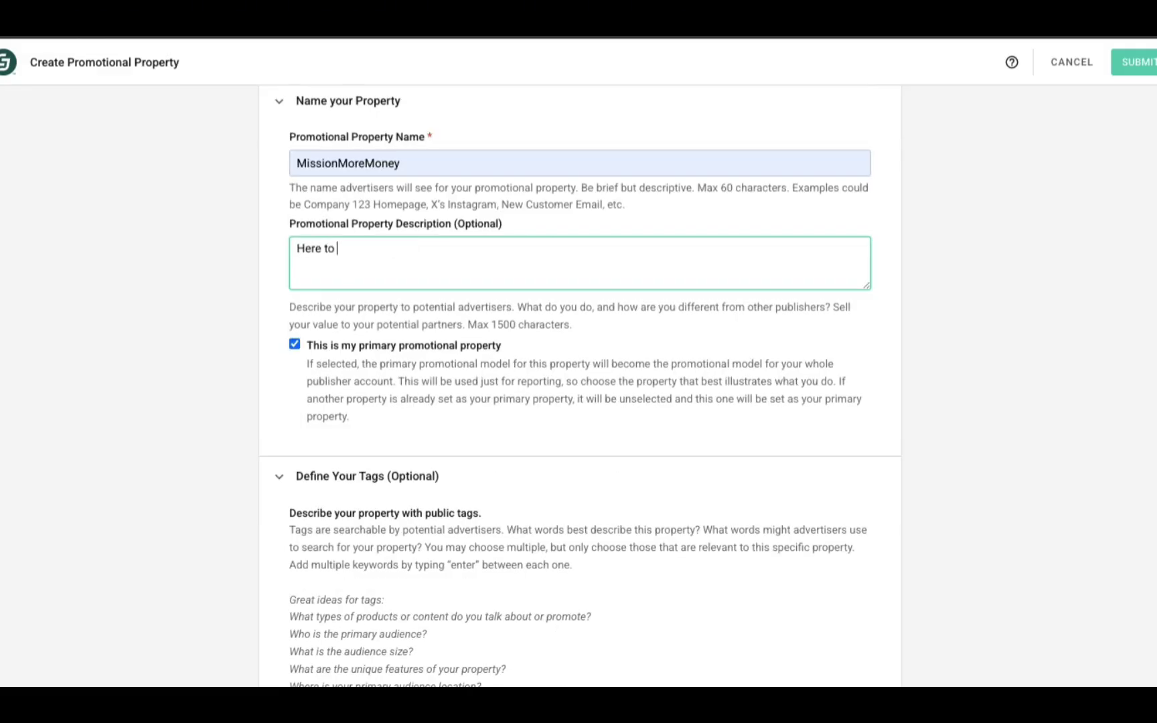
{"action": "type", "text": "help, support, and inspire you on"}
{"action": "key", "text": "BackSpace"}
{"action": "key", "text": "BackSpace"}
{"action": "key", "text": "BackSpace"}
{"action": "key", "text": "BackSpace"}
{"action": "key", "text": "BackSpace"}
{"action": "key", "text": "BackSpace"}
{"action": "type", "text": "my audience on their mission to generate extra income online"}
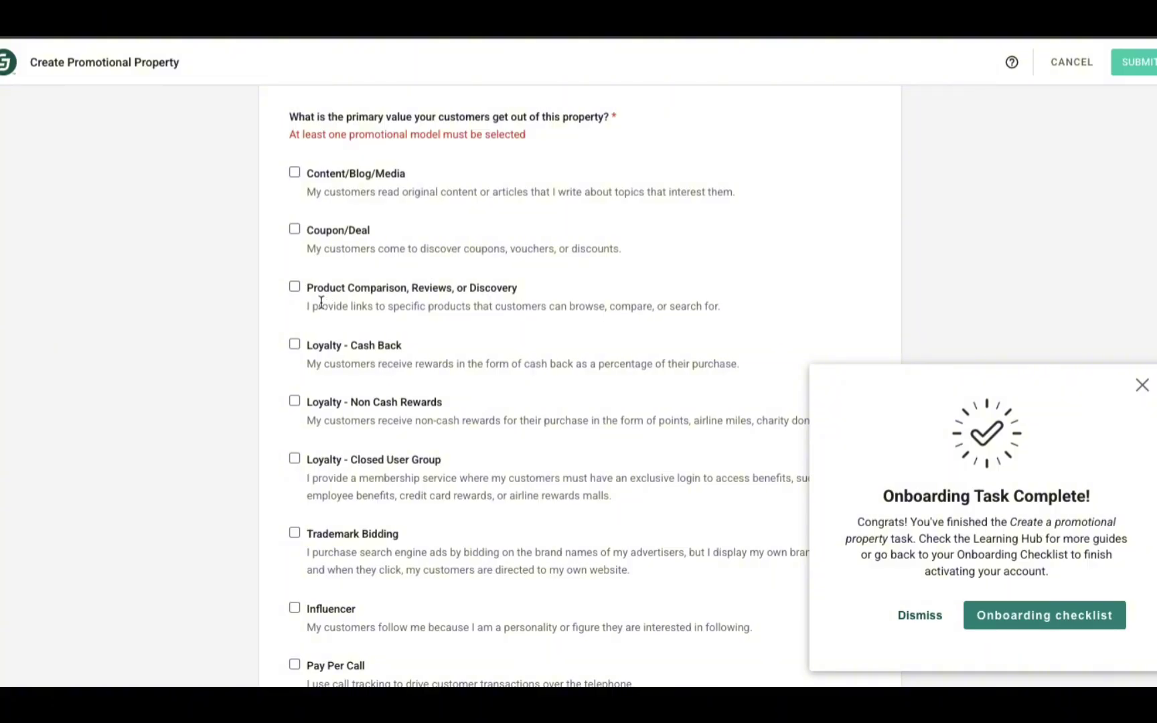
Tick Product Comparison, Reviews, or Discovery and add tags #OnlineIncome, #Tutorials, #MoneyMakingIdeas, #MakeMoneyOnline.
{"action": "left_click", "coordinate": [295, 286]}
{"action": "scroll", "coordinate": [297, 284], "scroll_direction": "down", "scroll_amount": 3}
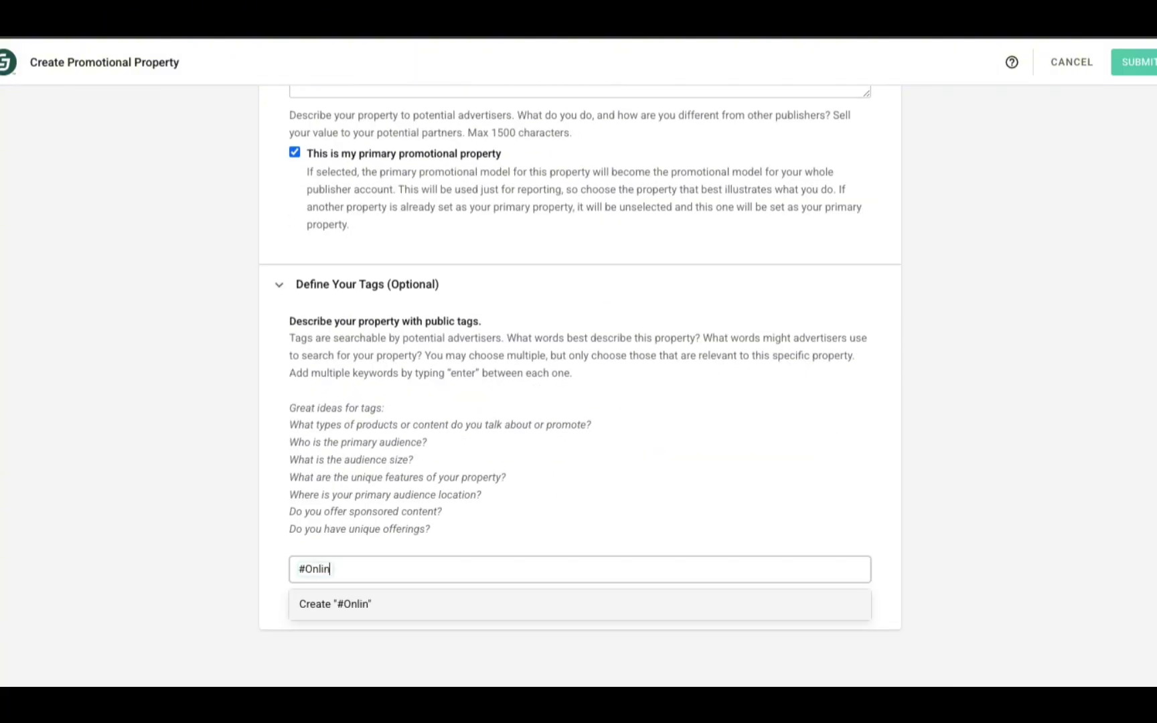
{"action": "type", "text": "eIncome"}
{"action": "key", "text": "Return"}
{"action": "type", "text": "#Tutorials"}
{"action": "key", "text": "Return"}
{"action": "type", "text": "#MoneyMakingIdeas"}
{"action": "key", "text": "Return"}
{"action": "type", "text": "#MakeMoneyOnline"}
{"action": "key", "text": "Return"}
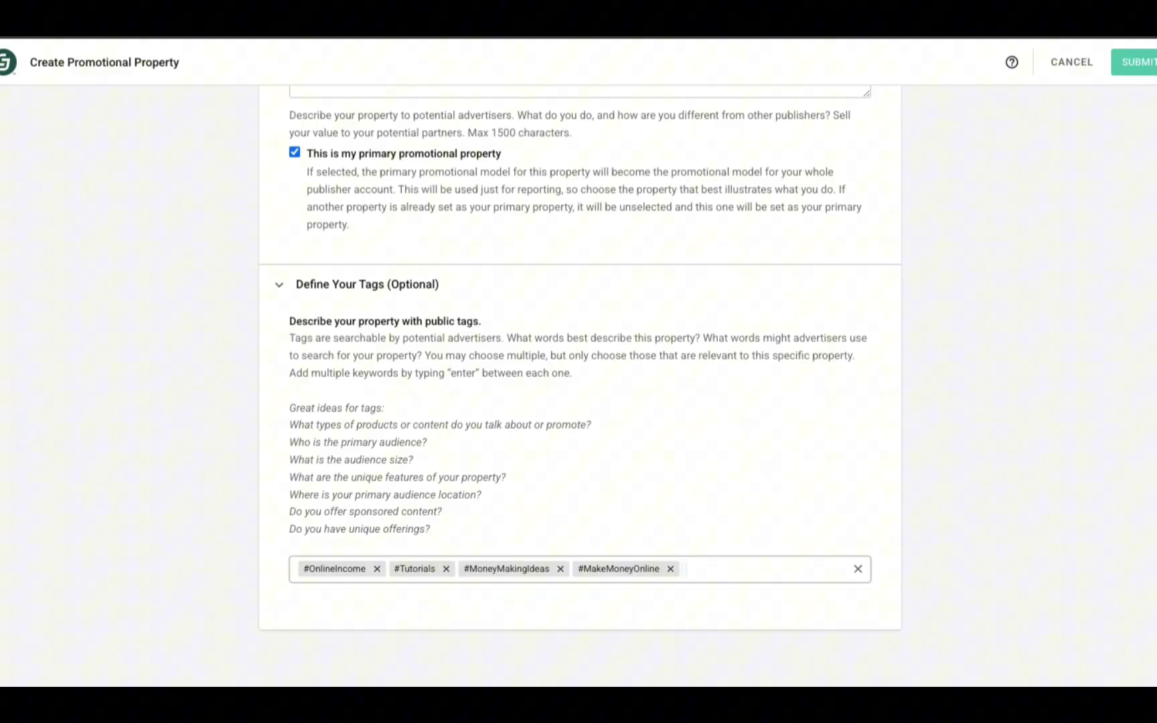
Add tags #ArtificialIntelligence, #AI, #automation, #ecommerce and #digitaldesign.
{"action": "type", "text": "#ArtificialIntelligence"}
{"action": "key", "text": "Return"}
{"action": "type", "text": "#AI"}
{"action": "key", "text": "Return"}
{"action": "type", "text": "#automation"}
{"action": "key", "text": "Return"}
{"action": "type", "text": "#ecommerce"}
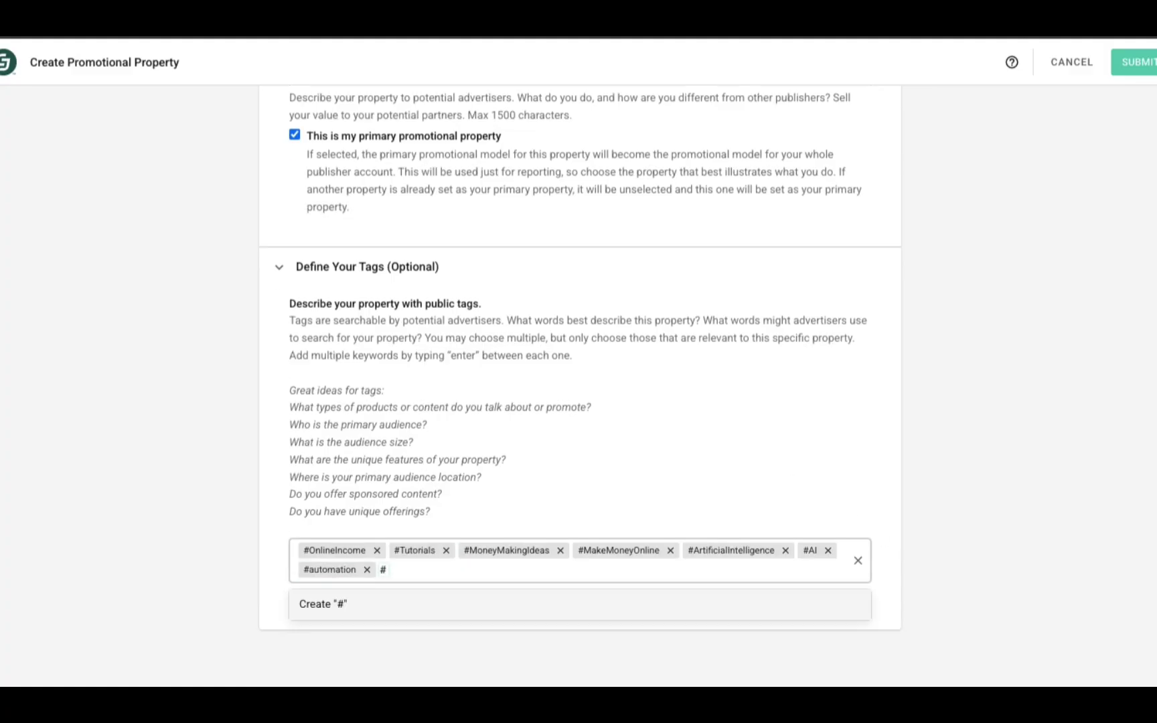
{"action": "key", "text": "Return"}
{"action": "type", "text": "#digitaldesign"}
{"action": "key", "text": "Return"}
{"action": "scroll", "coordinate": [1023, 509], "scroll_direction": "up", "scroll_amount": 15}
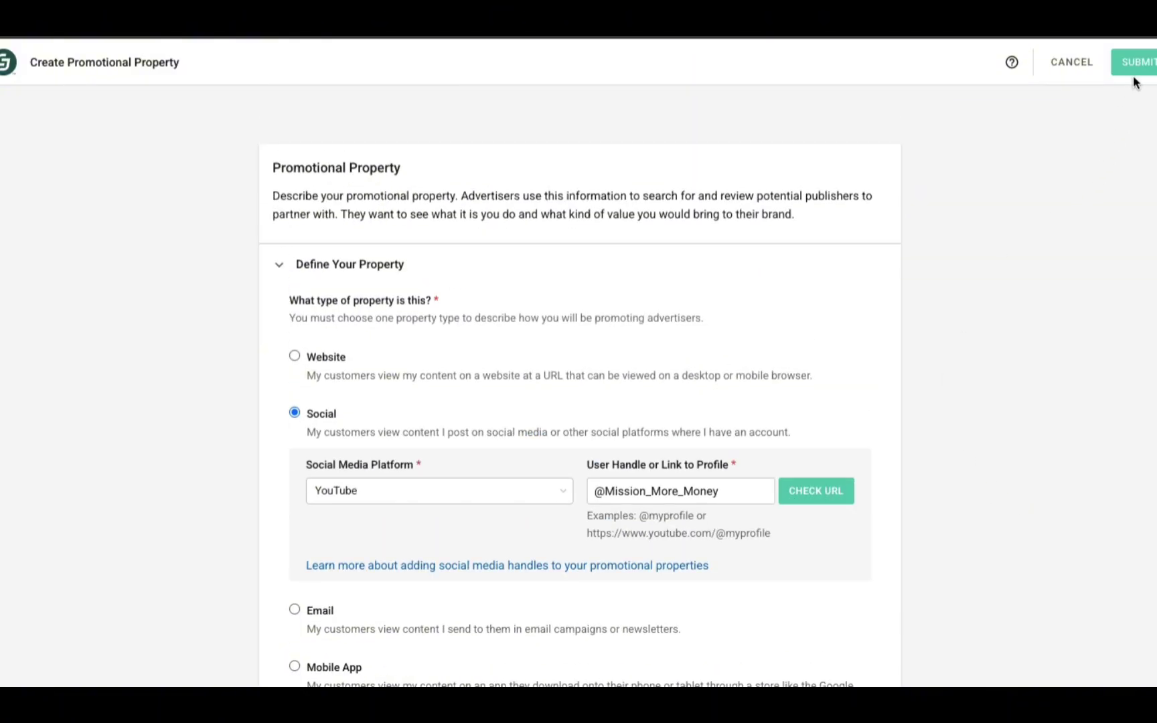
Submit the property, set Product Comparison as the primary promotional model, and return to the checklist.
{"action": "left_click", "coordinate": [1135, 75]}
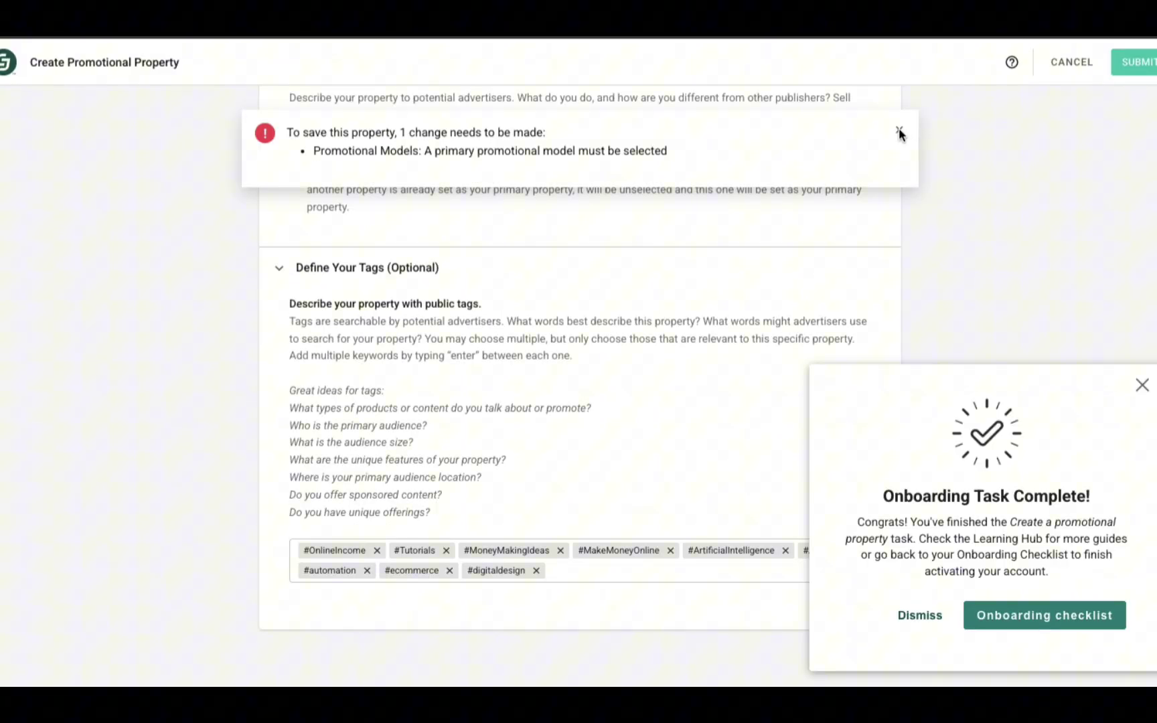
{"action": "left_click", "coordinate": [898, 132]}
{"action": "scroll", "coordinate": [543, 213], "scroll_direction": "up", "scroll_amount": 10}
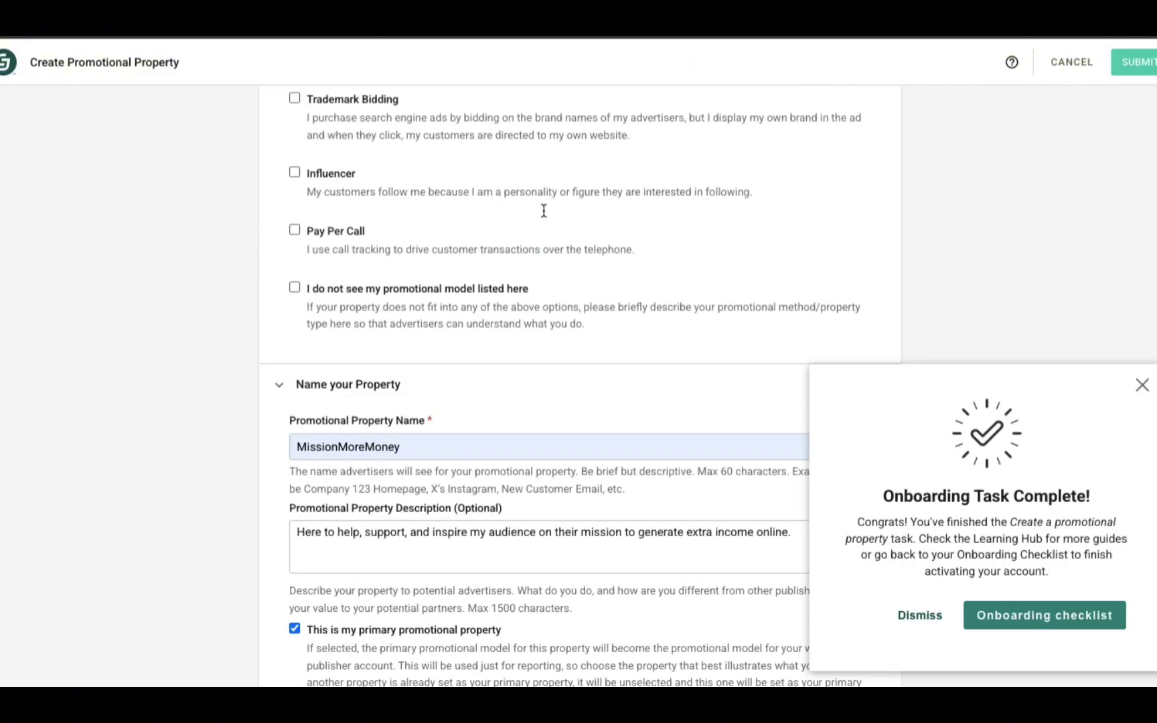
{"action": "scroll", "coordinate": [543, 214], "scroll_direction": "up", "scroll_amount": 2}
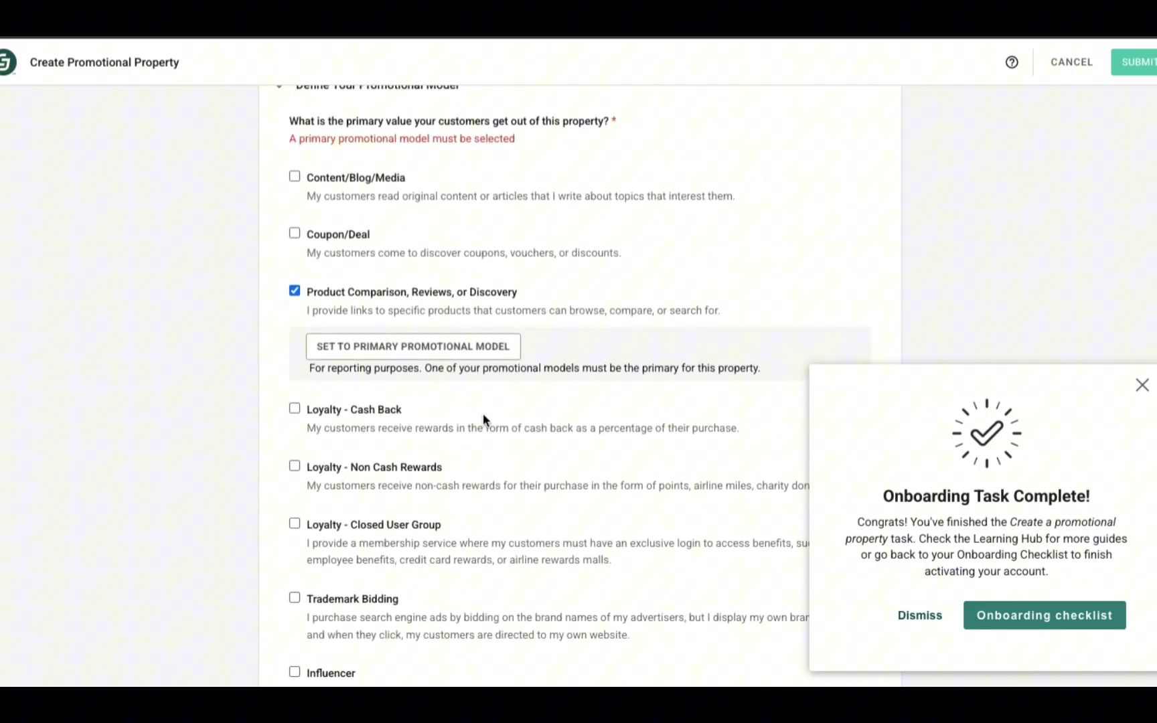
{"action": "left_click", "coordinate": [471, 356]}
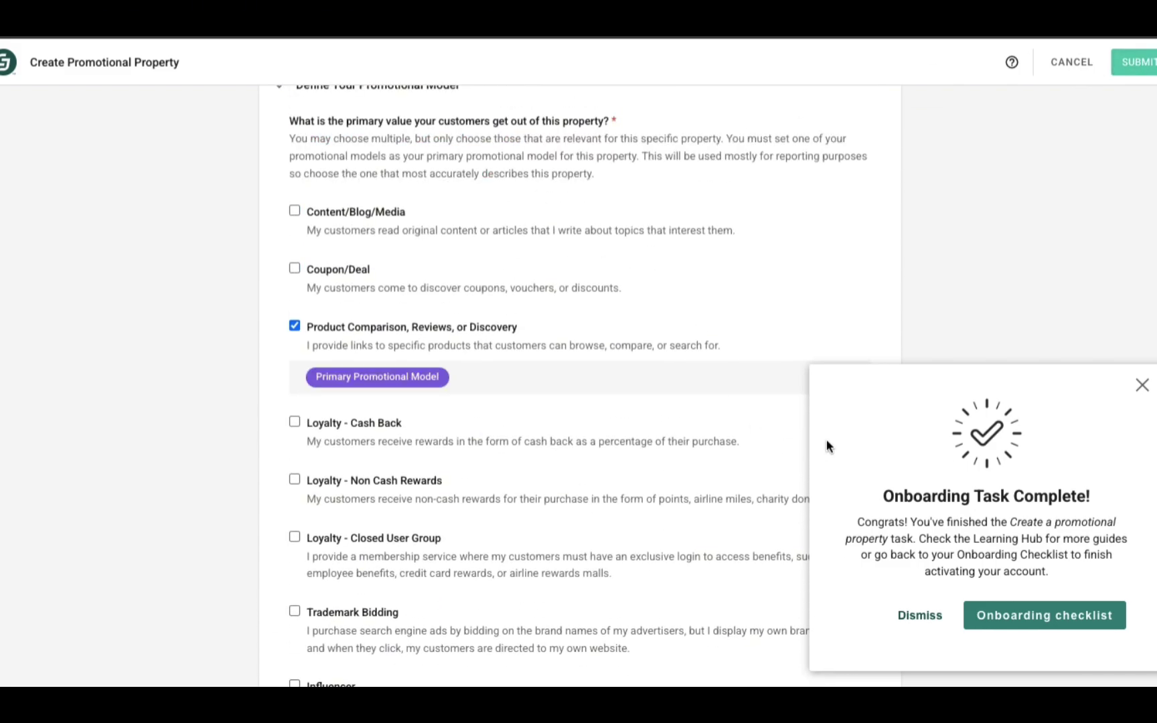
{"action": "left_click", "coordinate": [1044, 615]}
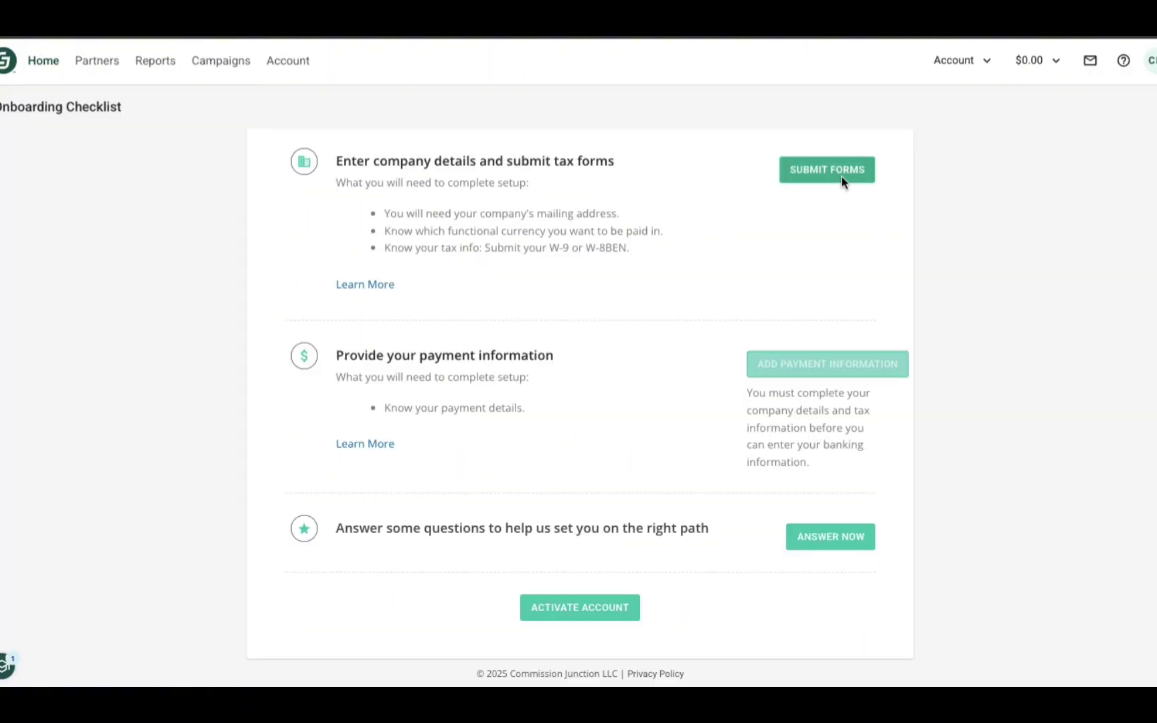
Unlock the company Account Information for editing by confirming the account password.
{"action": "left_click", "coordinate": [841, 178]}
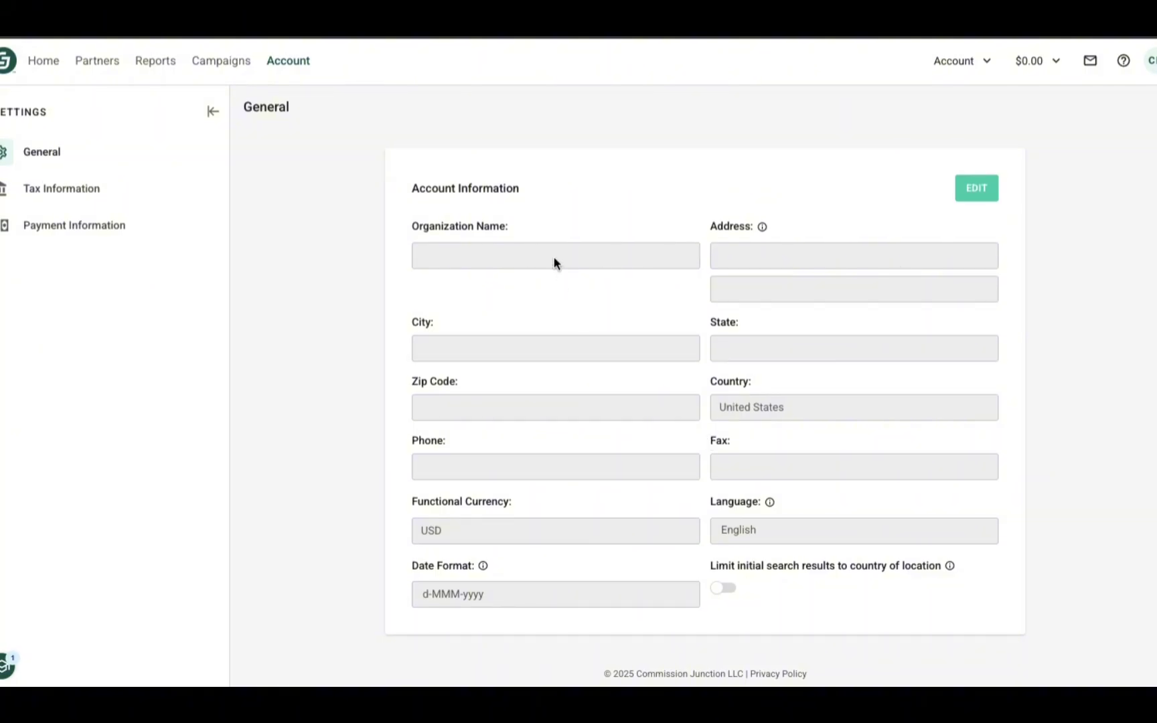
{"action": "left_click", "coordinate": [976, 189]}
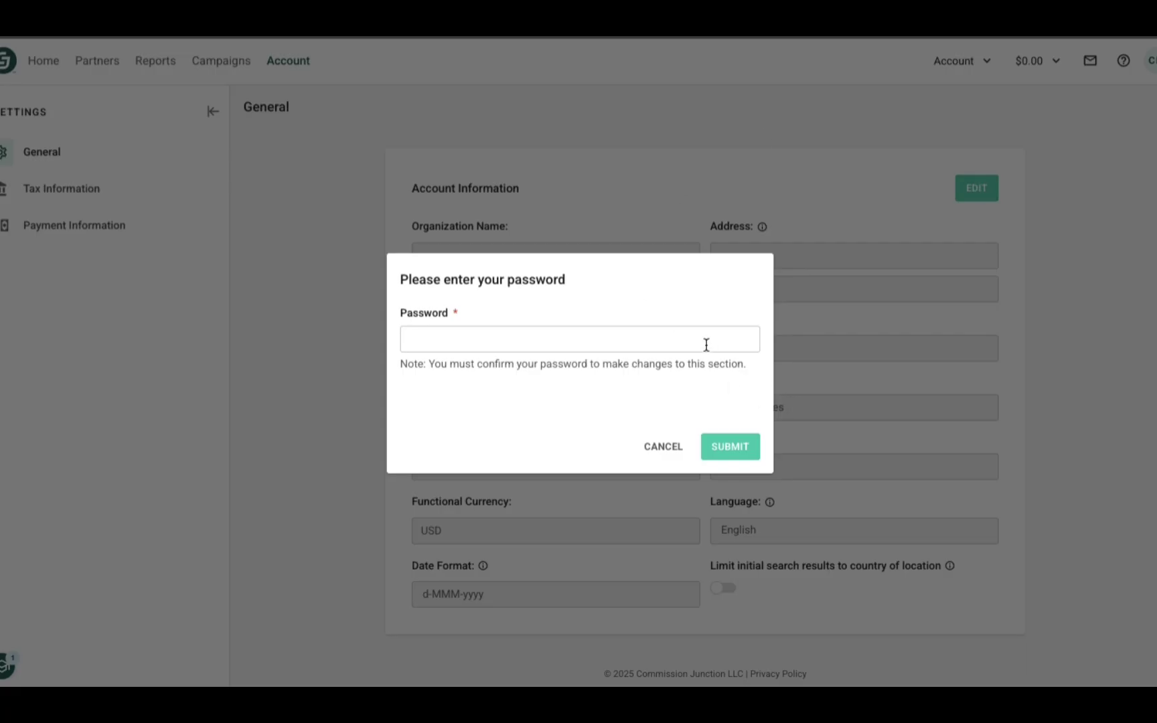
{"action": "left_click", "coordinate": [706, 345]}
{"action": "type", "text": "*"}
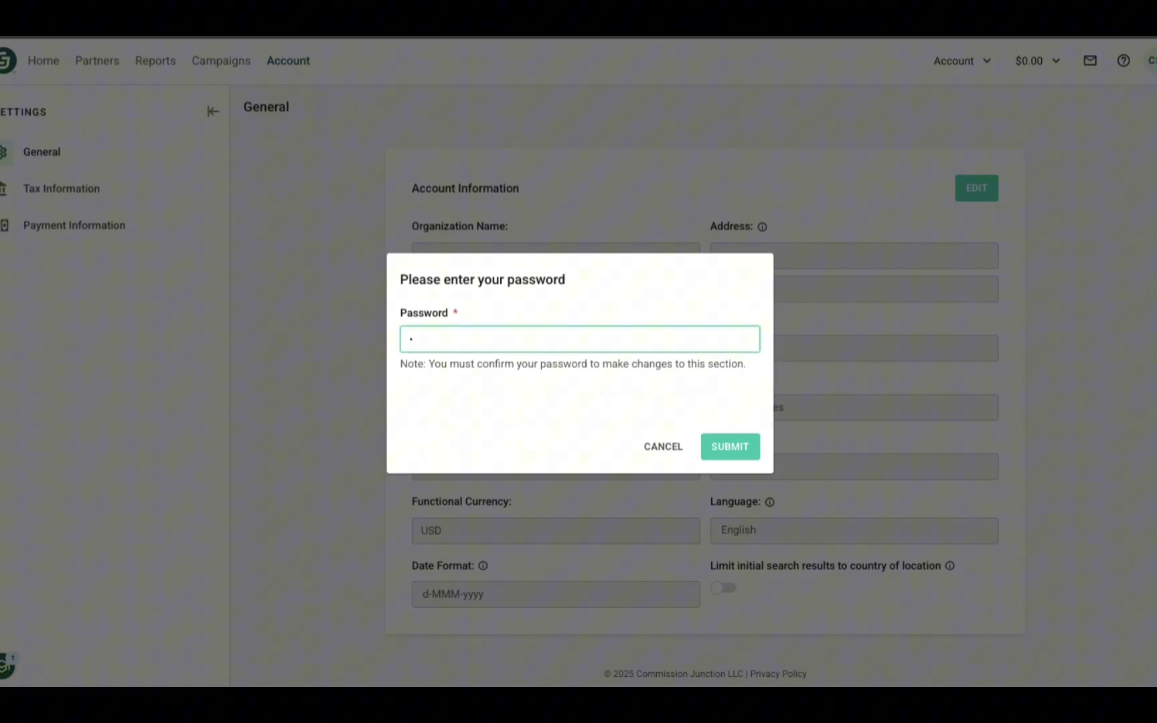
{"action": "type", "text": "************"}
{"action": "left_click", "coordinate": [737, 462]}
Enter MissionMoreMoney as the Organization Name.
{"action": "left_click", "coordinate": [609, 271]}
{"action": "scroll", "coordinate": [610, 269], "scroll_direction": "down", "scroll_amount": 1}
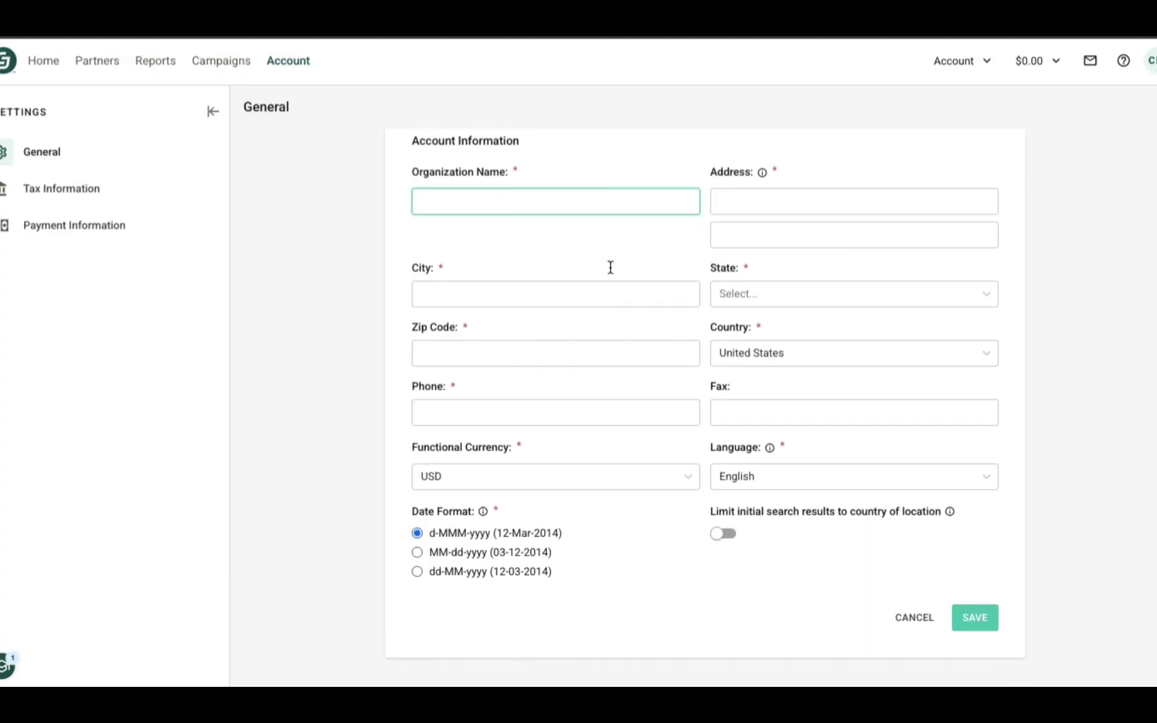
{"action": "scroll", "coordinate": [602, 221], "scroll_direction": "down", "scroll_amount": 1}
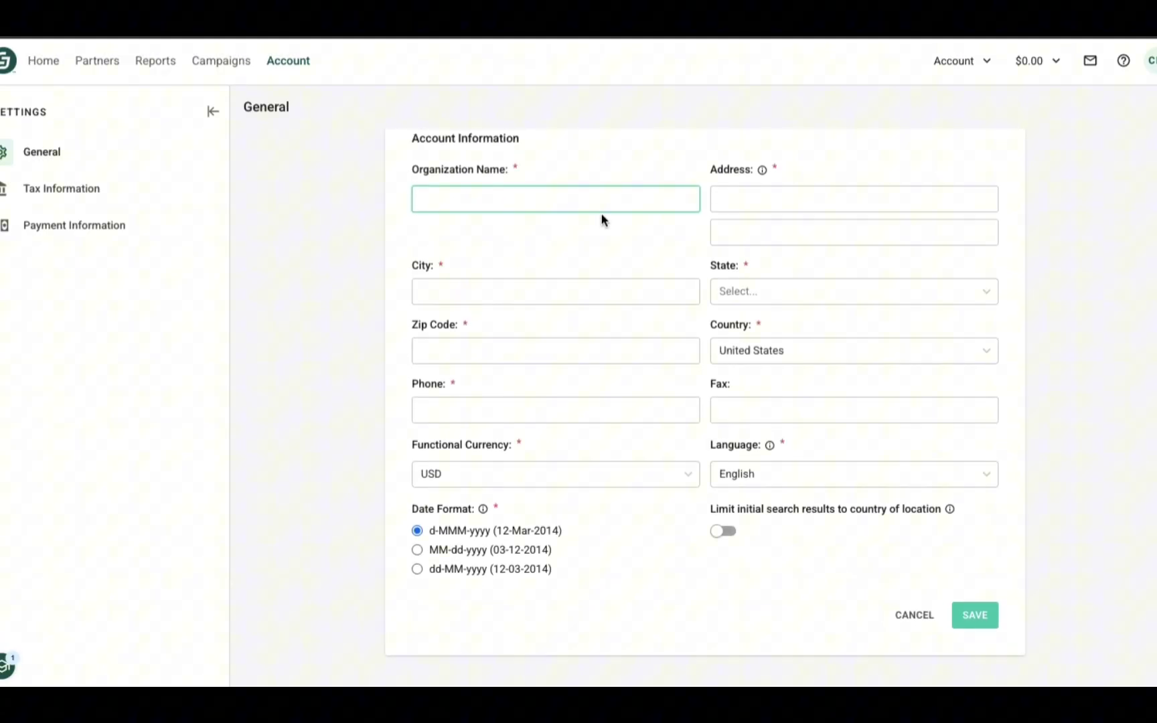
{"action": "scroll", "coordinate": [600, 215], "scroll_direction": "down", "scroll_amount": 1}
{"action": "type", "text": "MissionMore"}
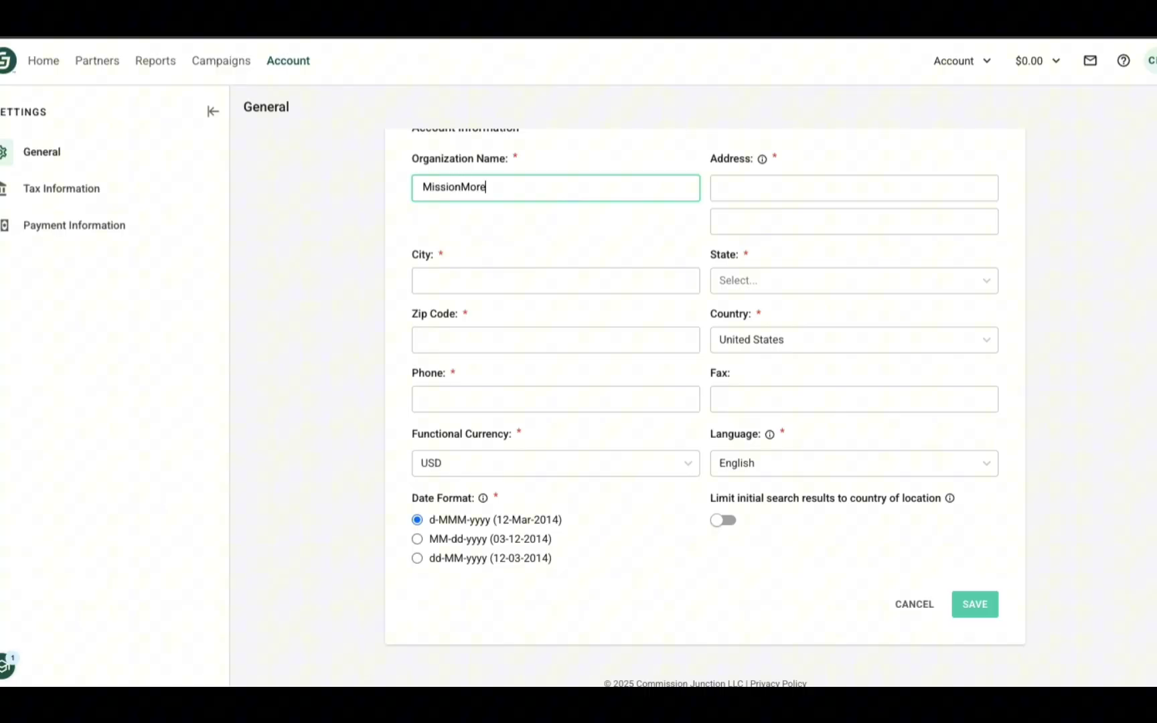
{"action": "type", "text": "Money"}
Unlock Tax Information for editing by confirming the account password.
{"action": "key", "text": "Tab"}
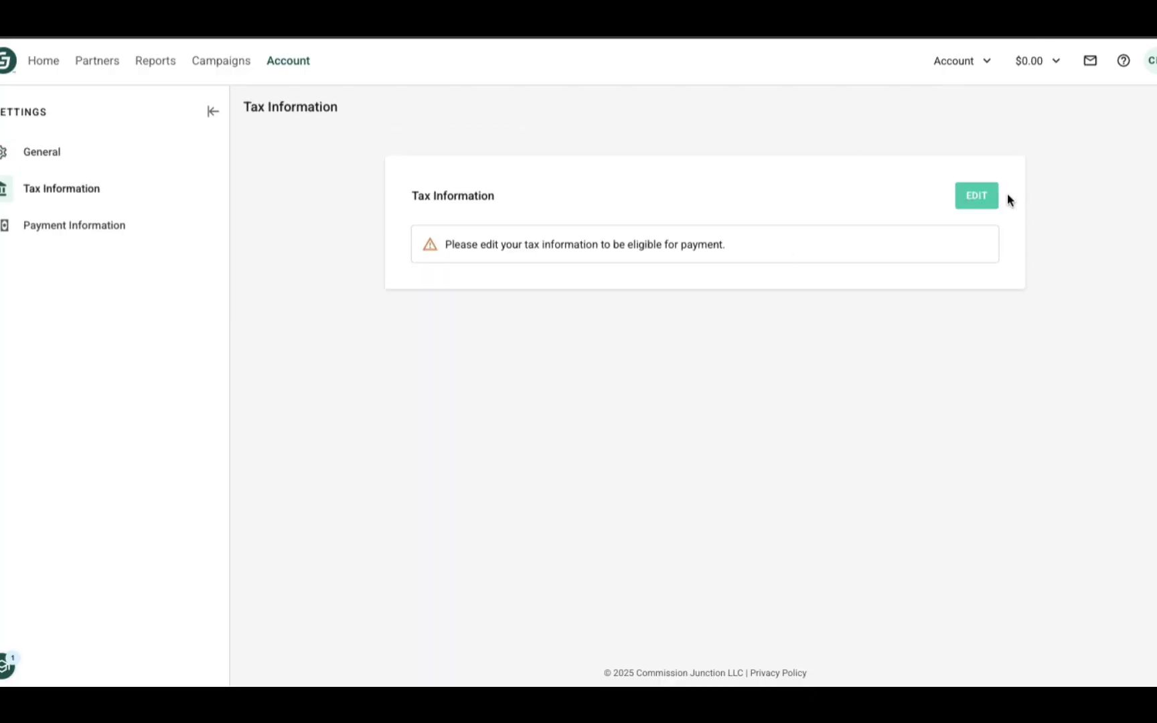
{"action": "left_click", "coordinate": [993, 199]}
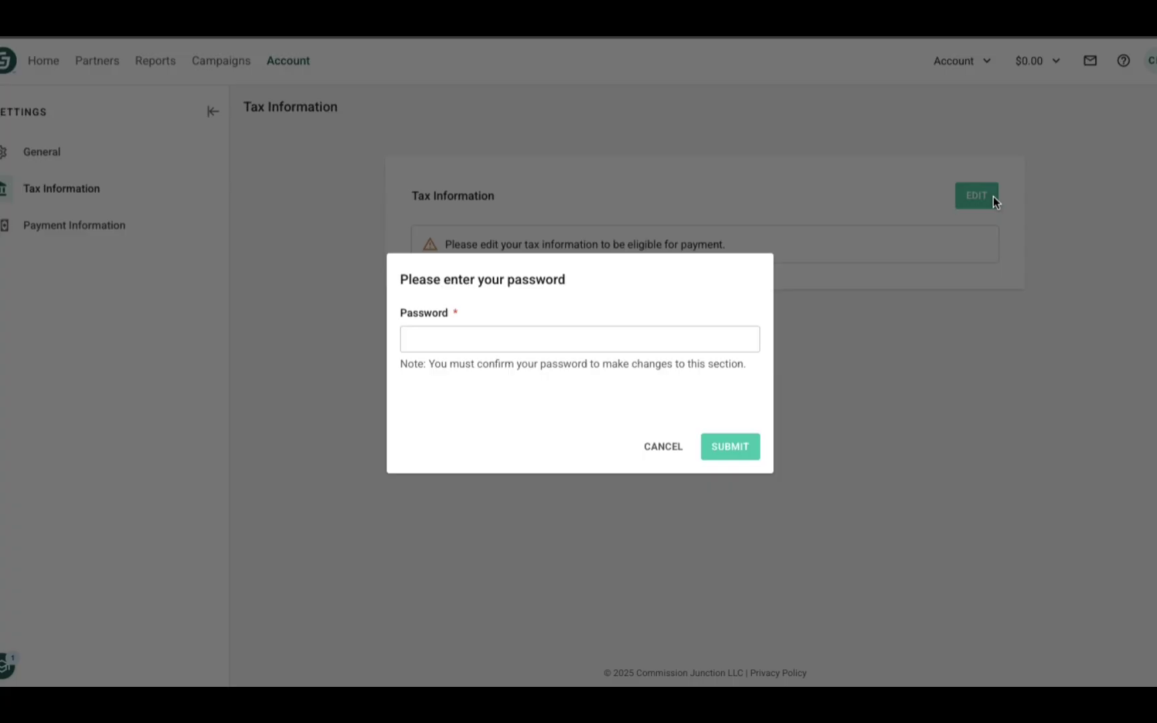
{"action": "left_click", "coordinate": [693, 342]}
{"action": "type", "text": "••••••••••"}
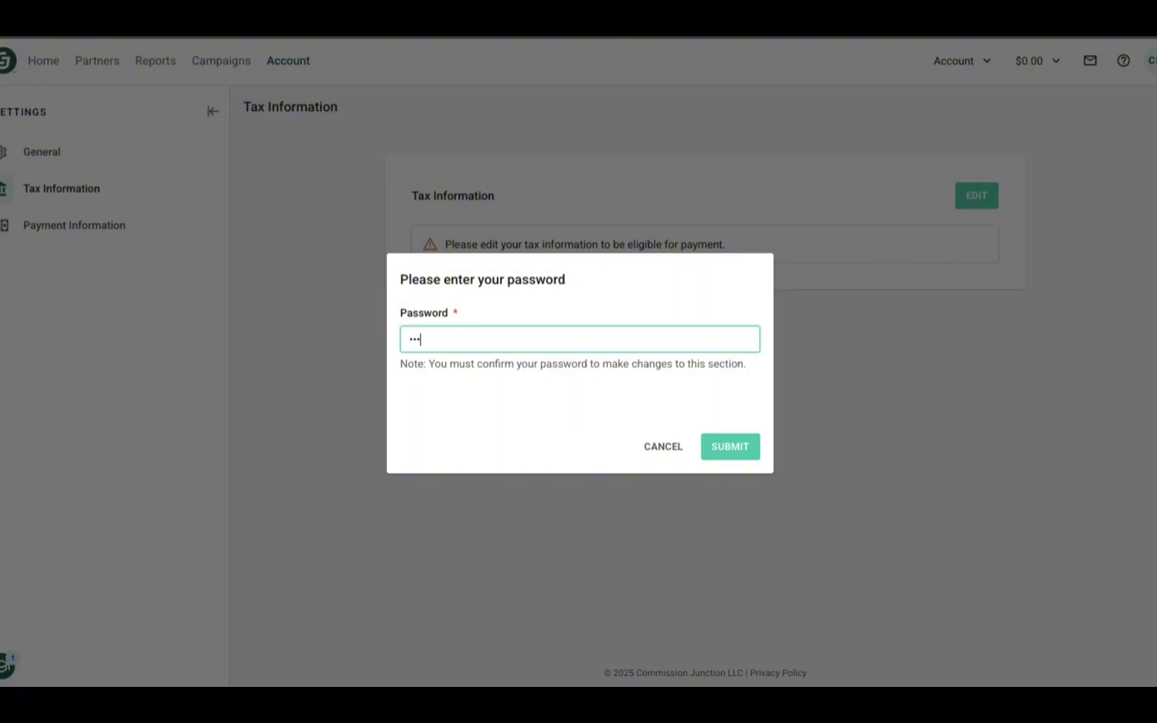
{"action": "type", "text": "•••"}
{"action": "left_click", "coordinate": [736, 448]}
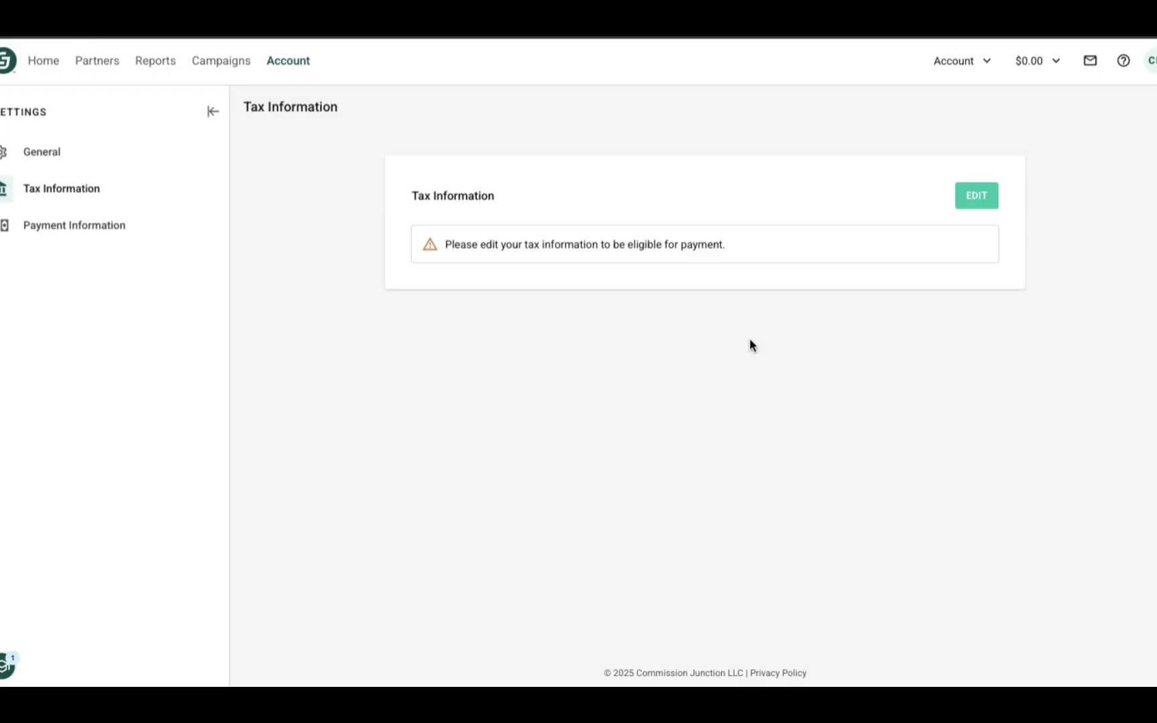
Select the W-9 tax form and review the Substitute IRS Form W9.
{"action": "scroll", "coordinate": [783, 374], "scroll_direction": "down", "scroll_amount": 1}
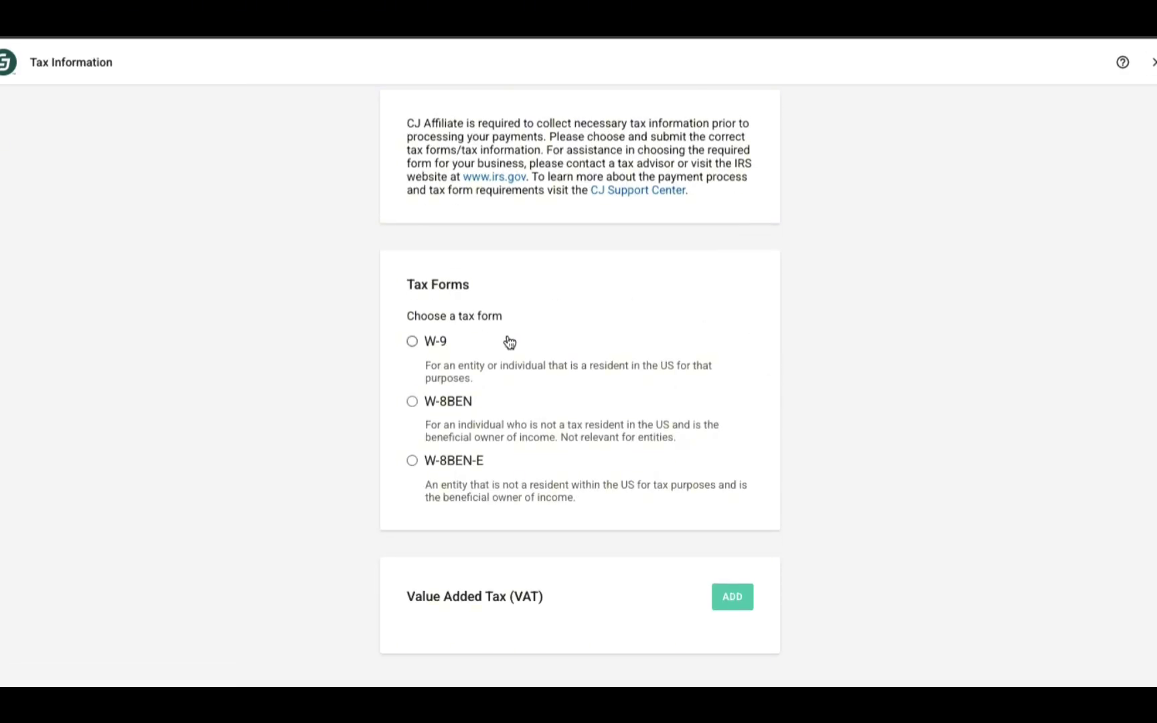
{"action": "left_click", "coordinate": [412, 342]}
{"action": "scroll", "coordinate": [415, 342], "scroll_direction": "down", "scroll_amount": 3}
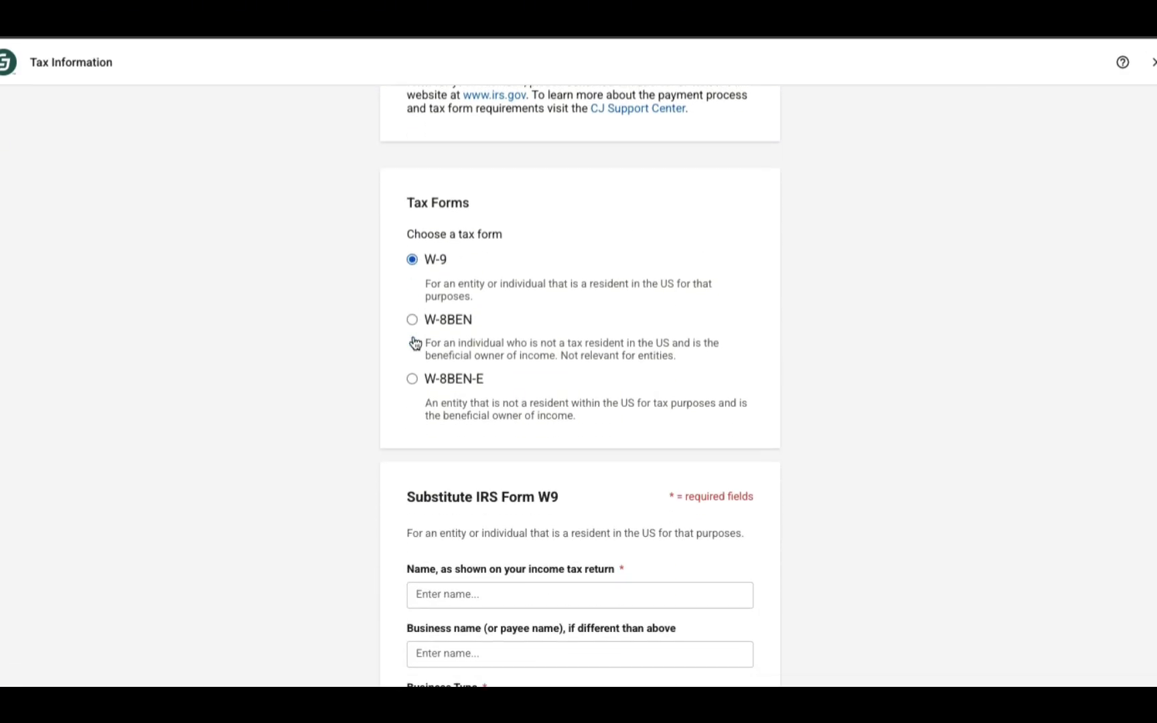
{"action": "scroll", "coordinate": [357, 358], "scroll_direction": "down", "scroll_amount": 9}
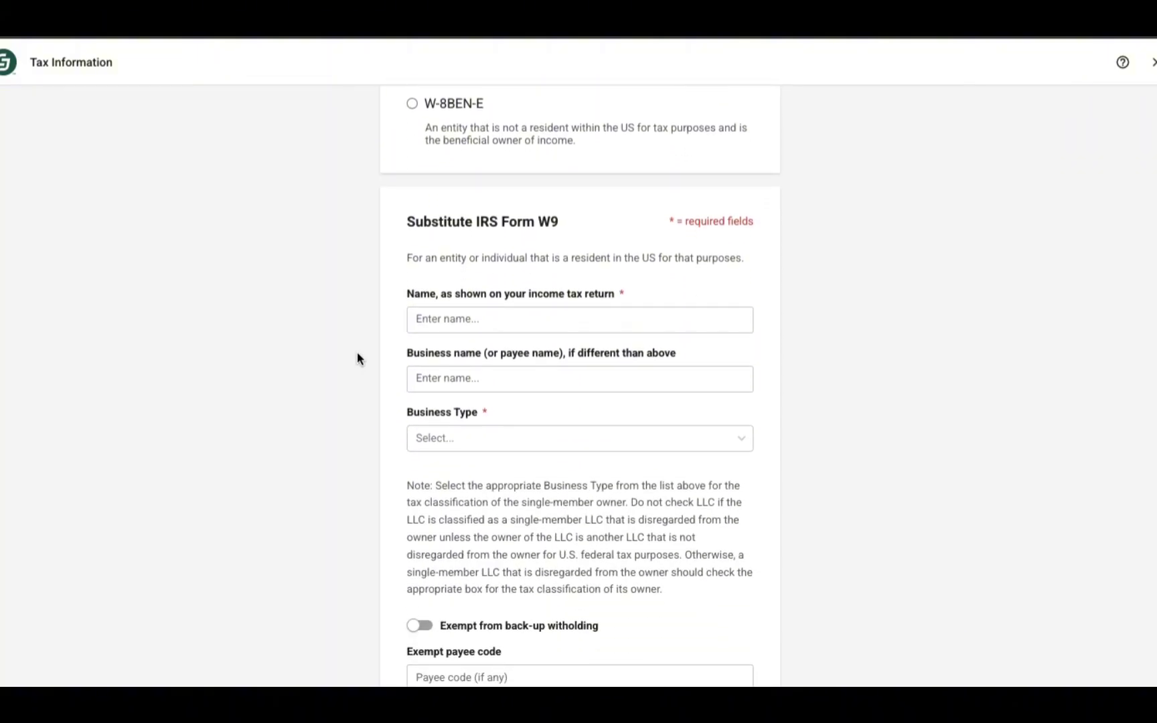
{"action": "scroll", "coordinate": [670, 282], "scroll_direction": "down", "scroll_amount": 1}
{"action": "scroll", "coordinate": [670, 286], "scroll_direction": "down", "scroll_amount": 2}
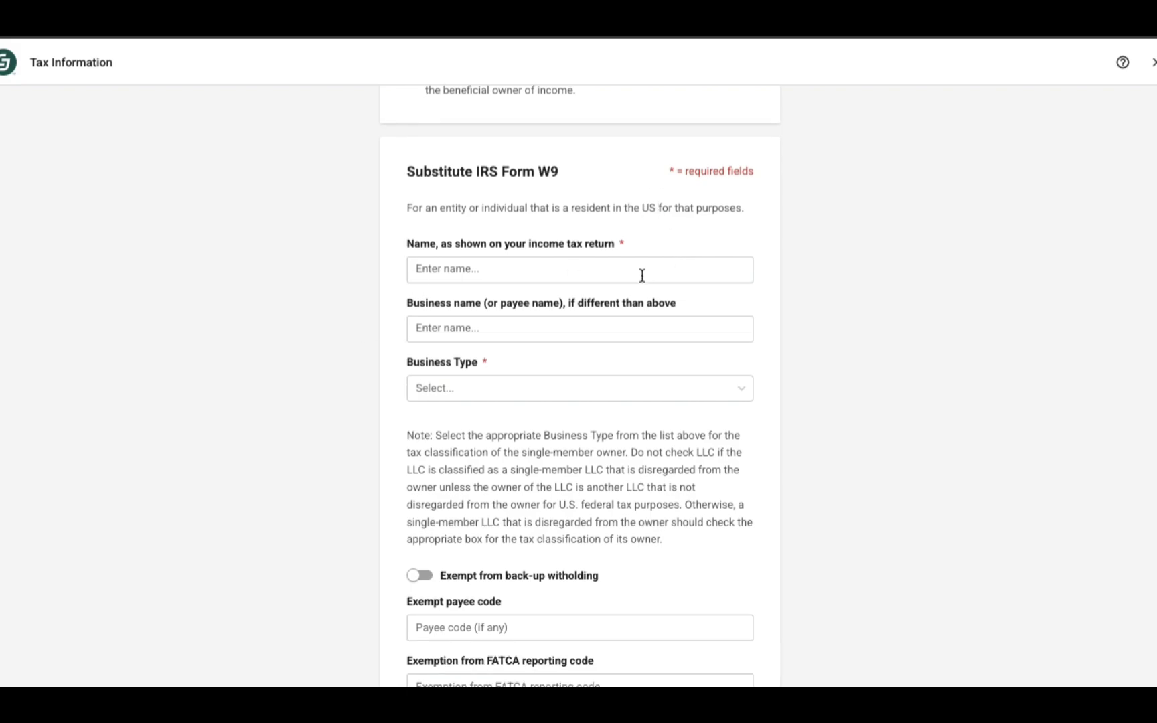
{"action": "scroll", "coordinate": [581, 292], "scroll_direction": "down", "scroll_amount": 3}
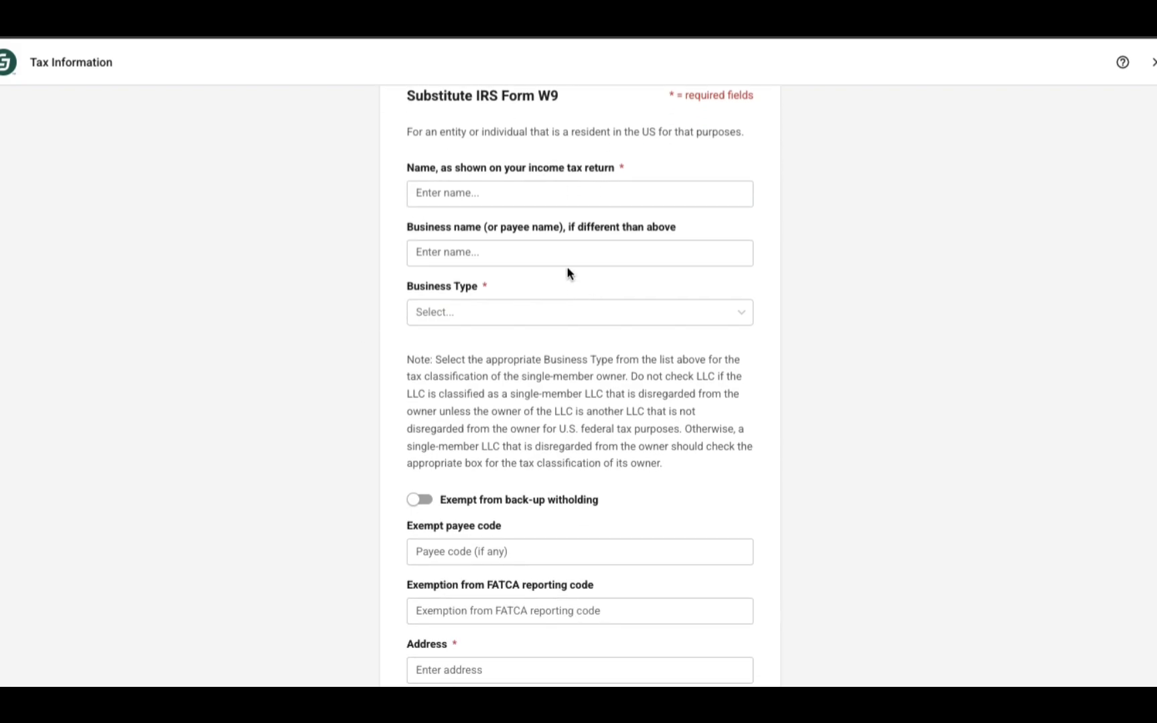
{"action": "scroll", "coordinate": [538, 259], "scroll_direction": "down", "scroll_amount": 1}
{"action": "scroll", "coordinate": [539, 259], "scroll_direction": "up", "scroll_amount": 1}
{"action": "scroll", "coordinate": [392, 374], "scroll_direction": "down", "scroll_amount": 10}
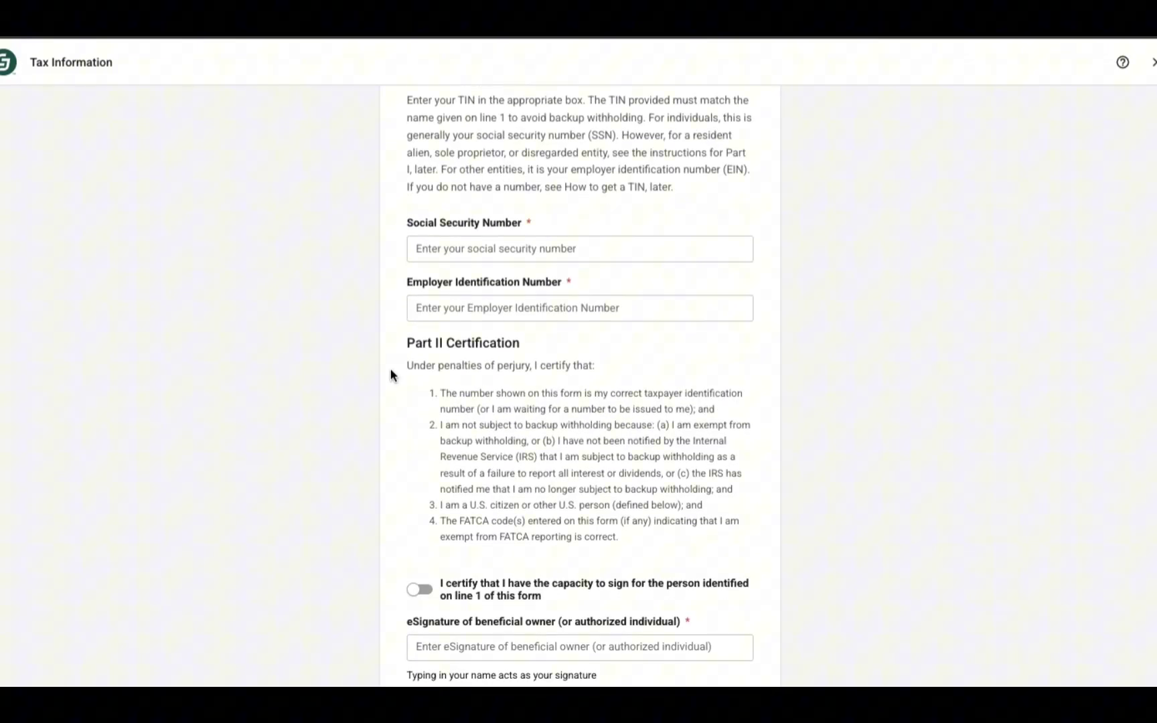
{"action": "scroll", "coordinate": [393, 374], "scroll_direction": "up", "scroll_amount": 1}
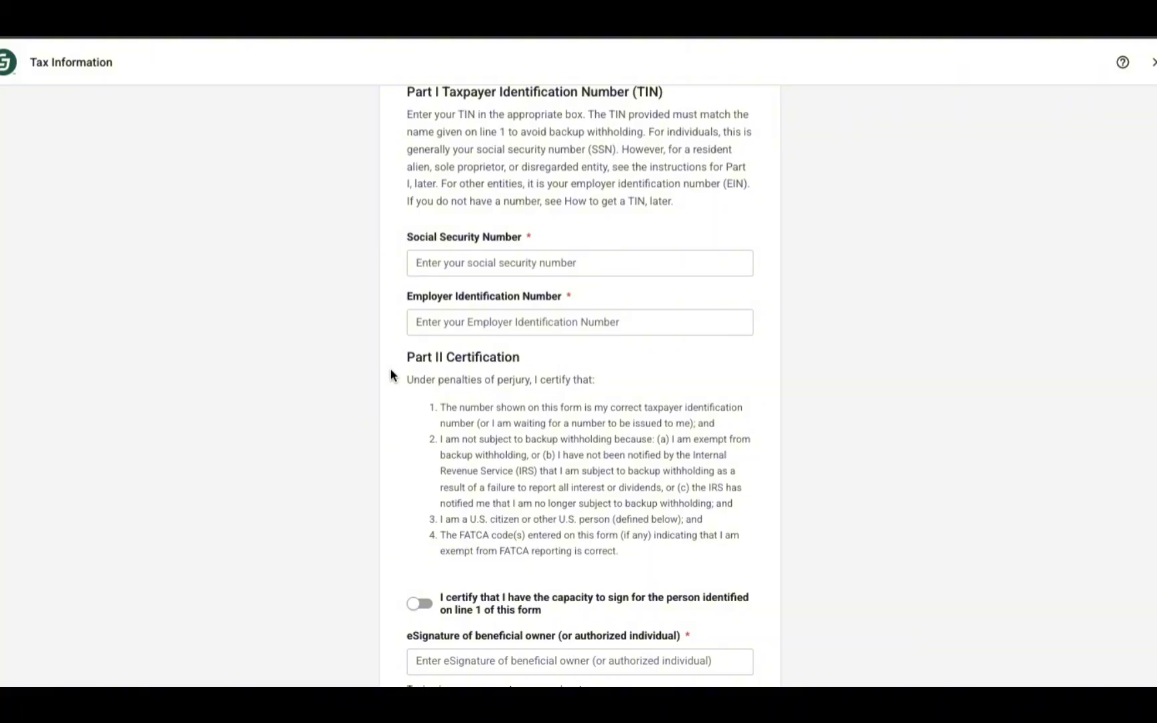
Agree to the tax certification statement and begin the electronic signature.
{"action": "scroll", "coordinate": [391, 375], "scroll_direction": "down", "scroll_amount": 5}
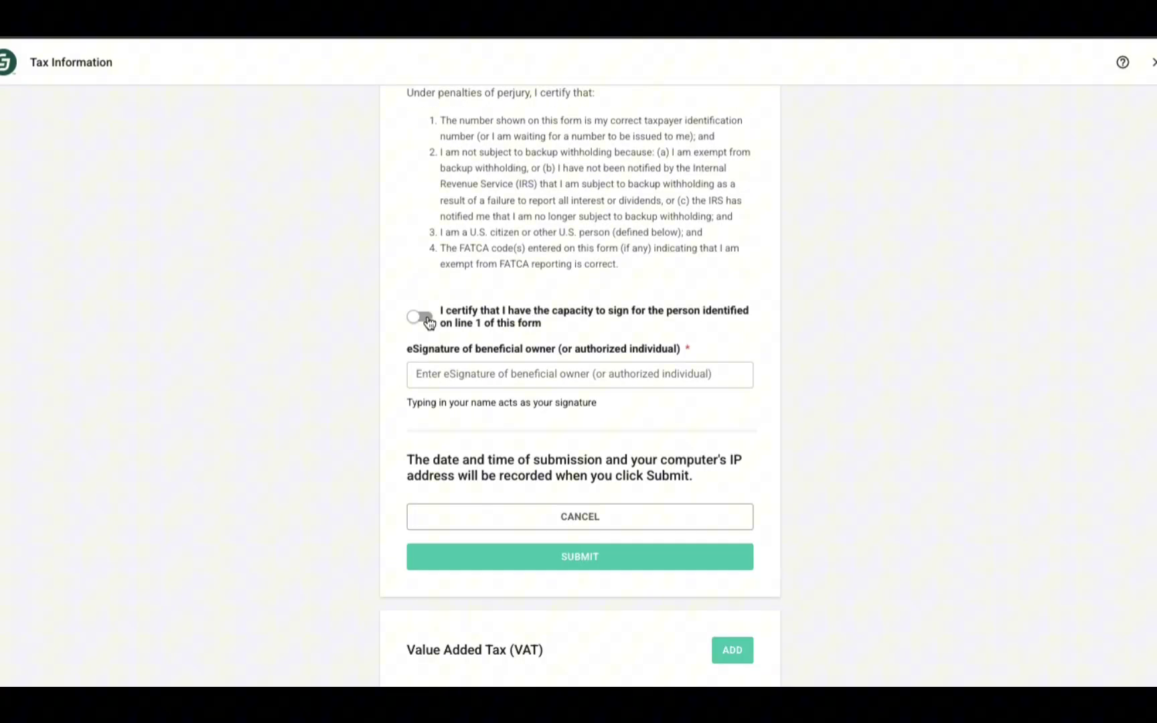
{"action": "left_click", "coordinate": [425, 320]}
{"action": "left_click", "coordinate": [448, 379]}
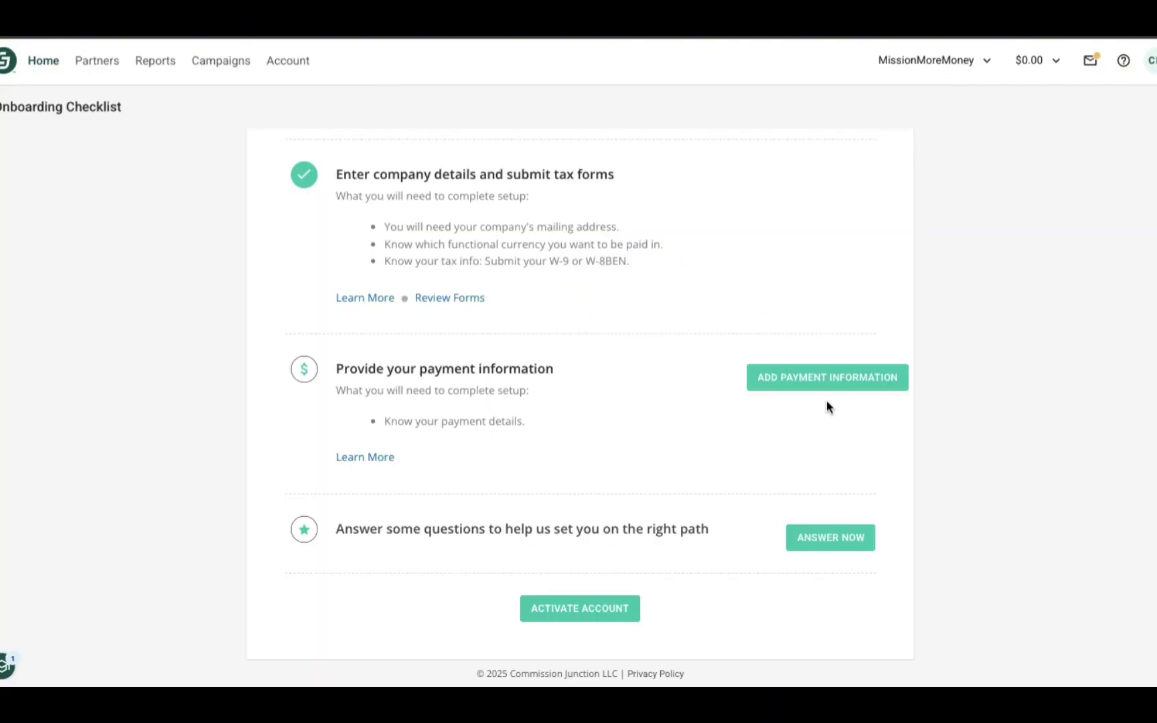
Unlock Payment Information for editing by confirming the account password.
{"action": "left_click", "coordinate": [822, 379]}
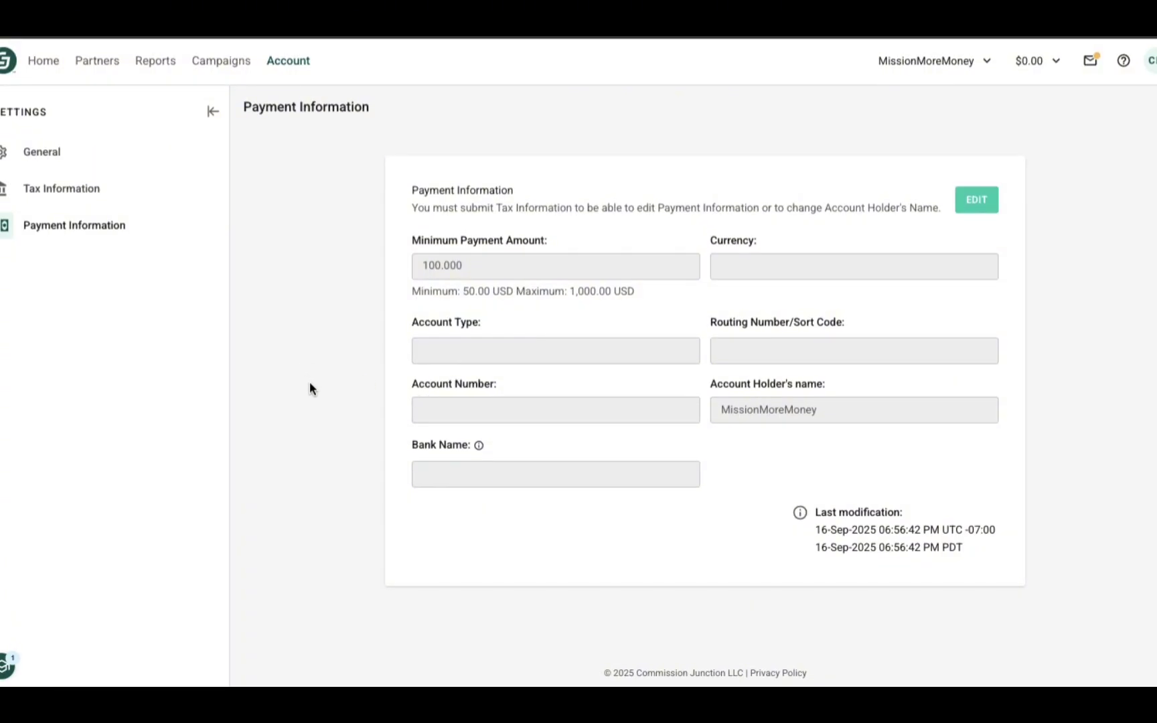
{"action": "left_click", "coordinate": [974, 204]}
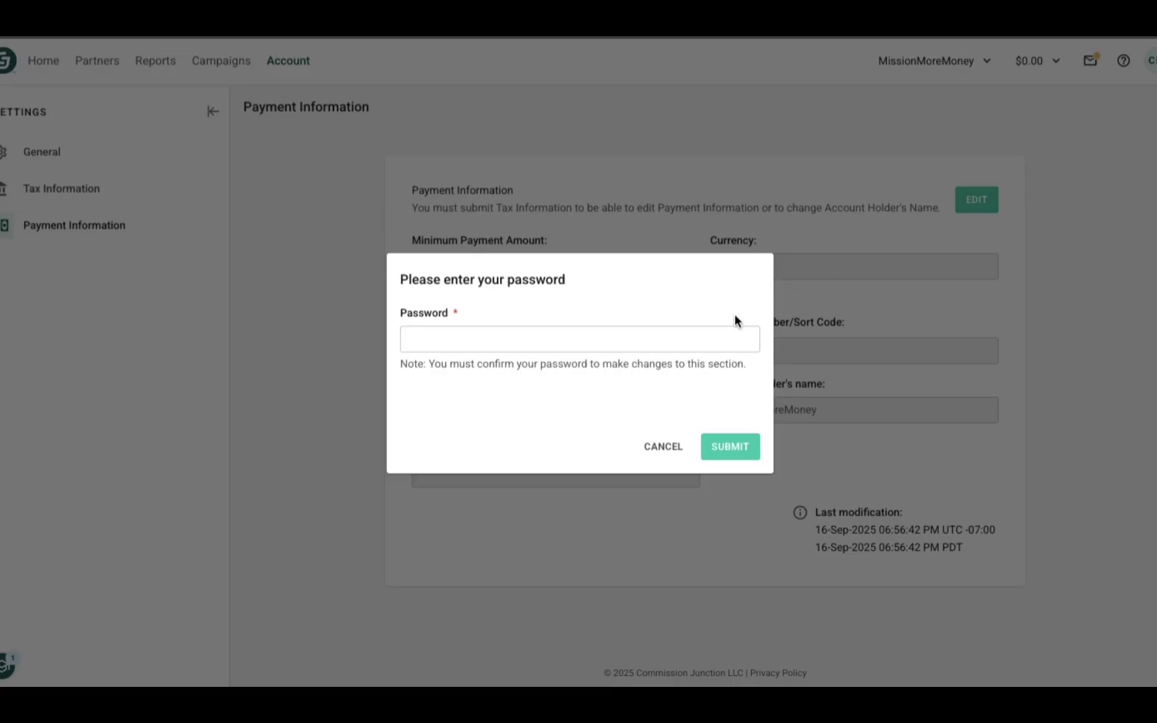
{"action": "left_click", "coordinate": [688, 346]}
{"action": "type", "text": "•••••••••"}
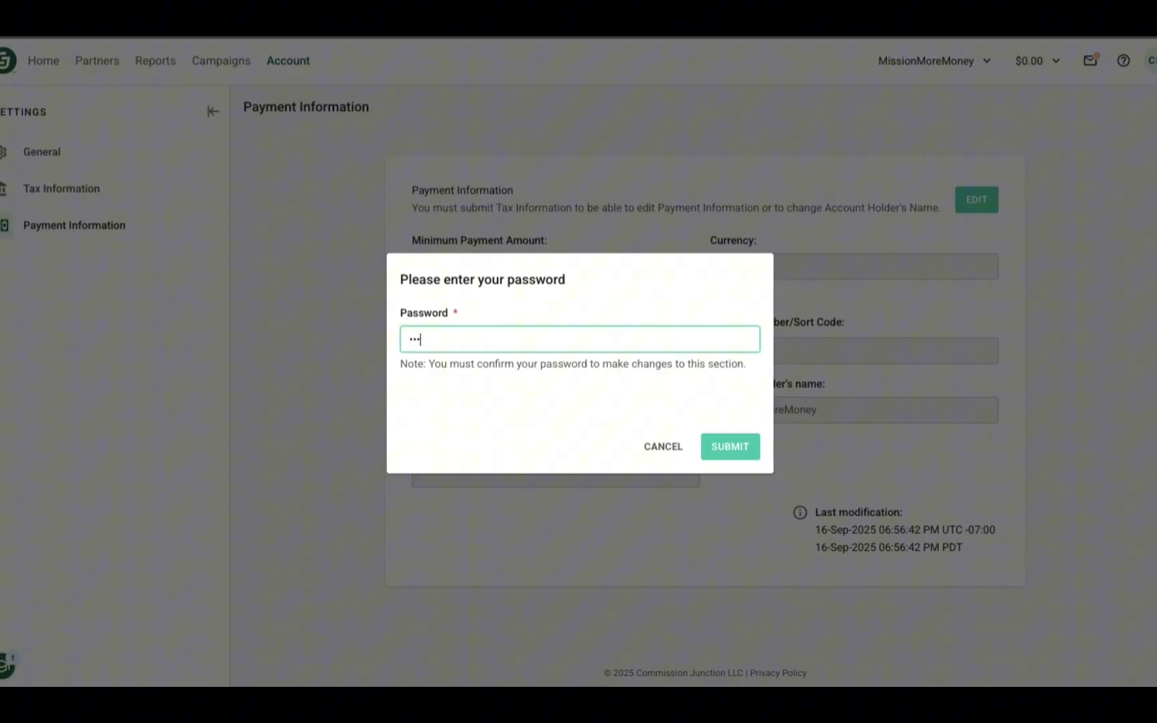
{"action": "type", "text": "••••"}
{"action": "left_click", "coordinate": [743, 449]}
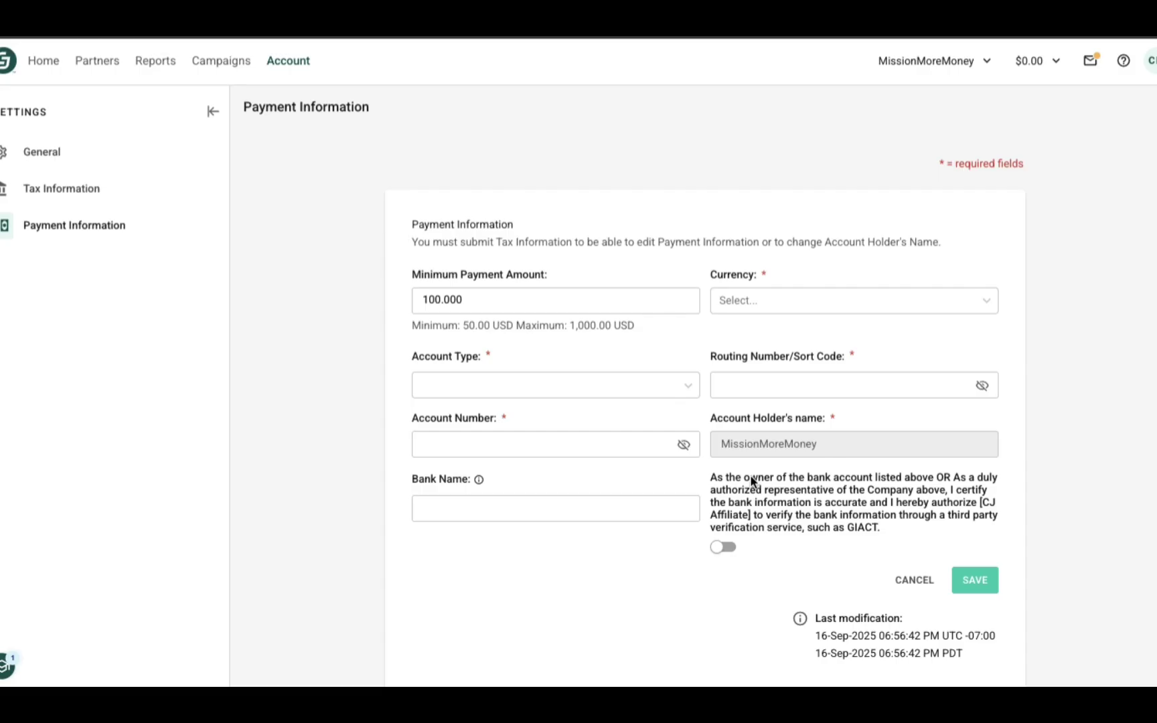
Set the payment currency to UNITED STATES (USD).
{"action": "scroll", "coordinate": [353, 355], "scroll_direction": "down", "scroll_amount": 1}
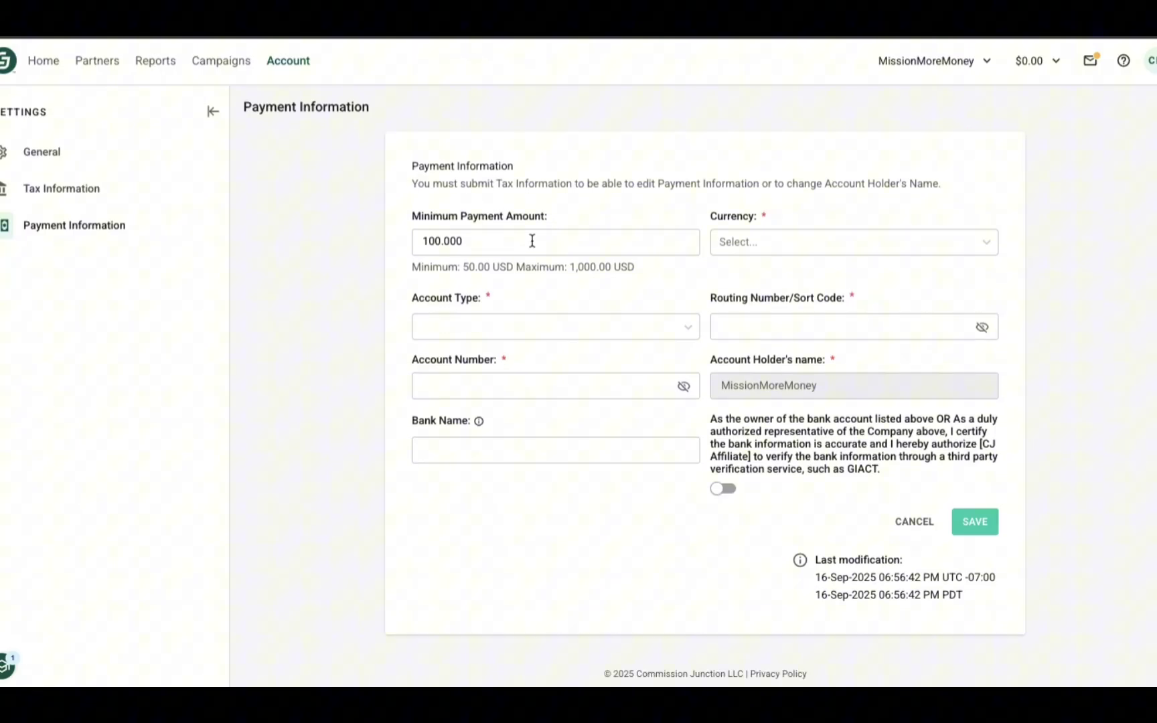
{"action": "left_click", "coordinate": [814, 256]}
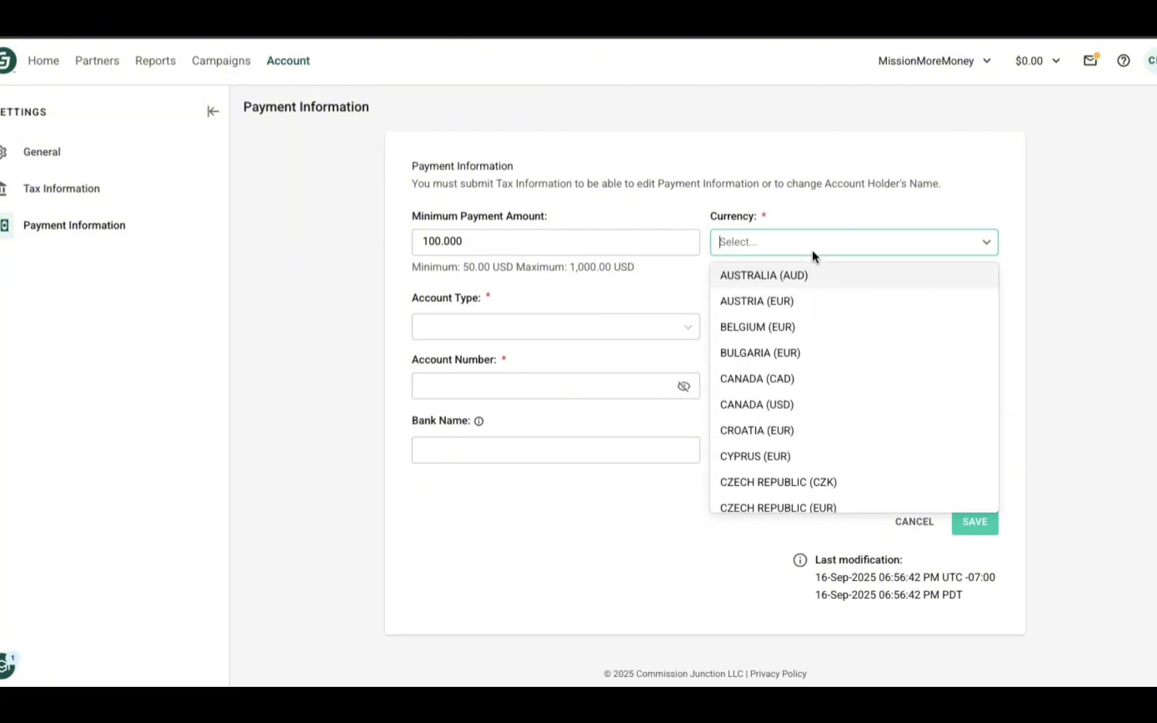
{"action": "type", "text": "us"}
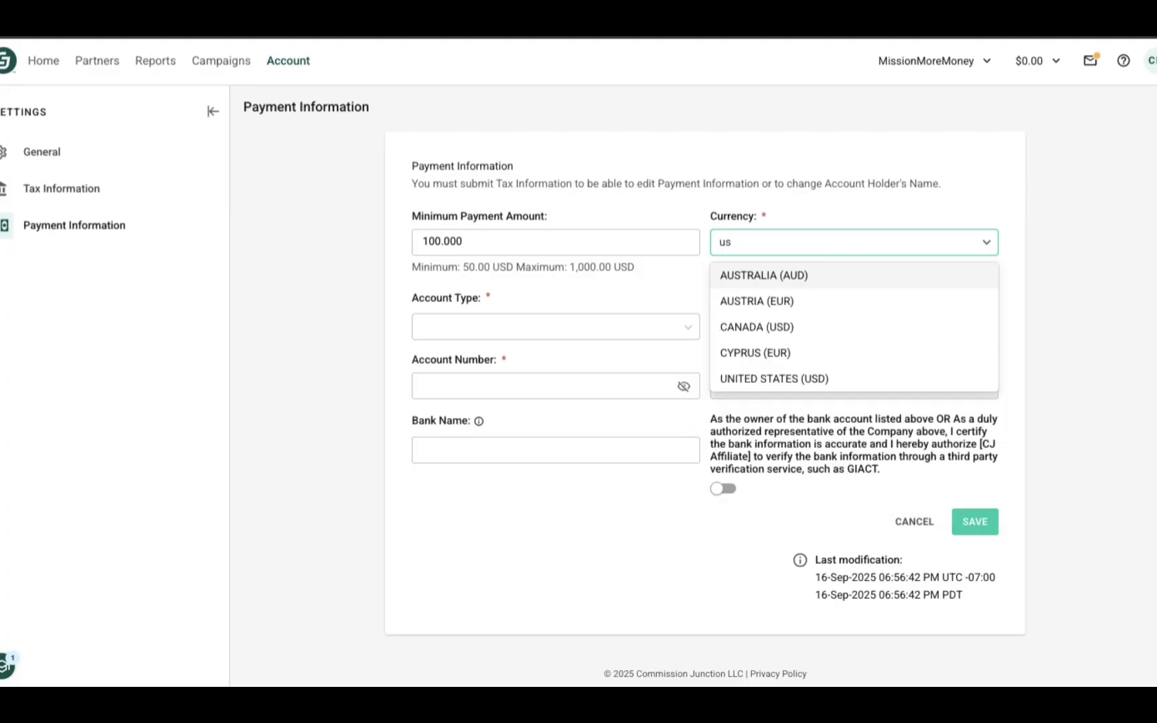
{"action": "left_click", "coordinate": [769, 378]}
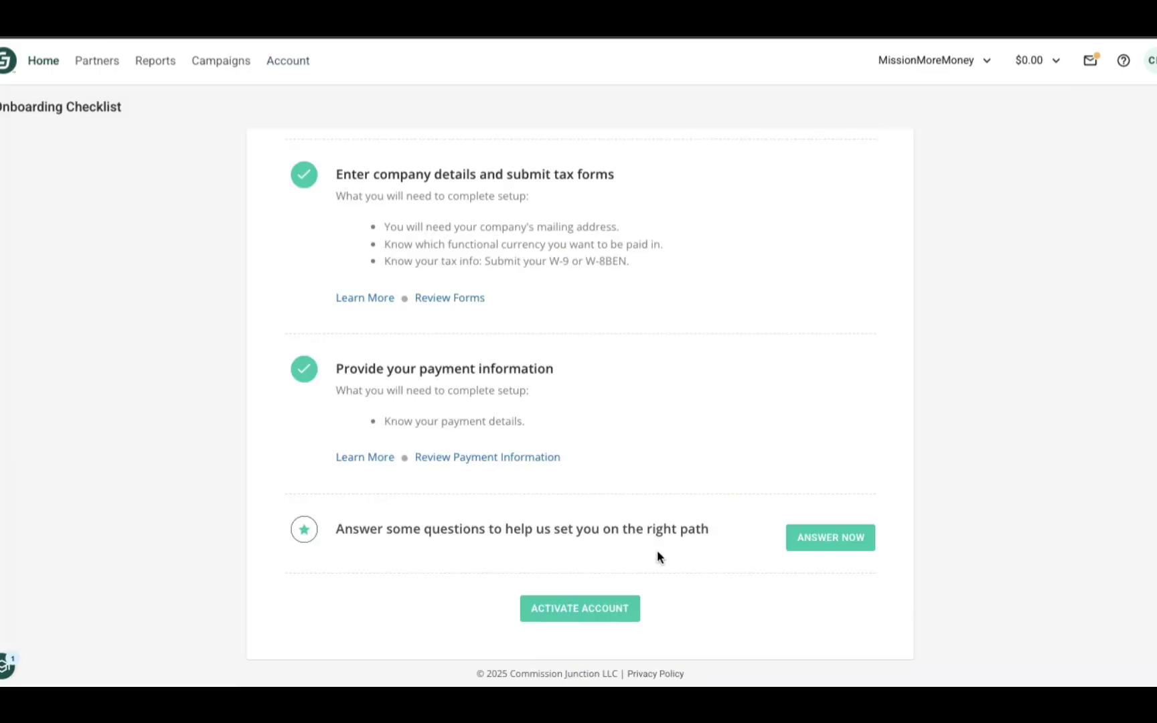
Answer the onboarding questions: publisher network No, browser extension I don't know, agency No, rate card I don't know.
{"action": "left_click", "coordinate": [656, 550]}
{"action": "left_click", "coordinate": [428, 293]}
{"action": "left_click", "coordinate": [375, 273]}
{"action": "scroll", "coordinate": [608, 292], "scroll_direction": "down", "scroll_amount": 1}
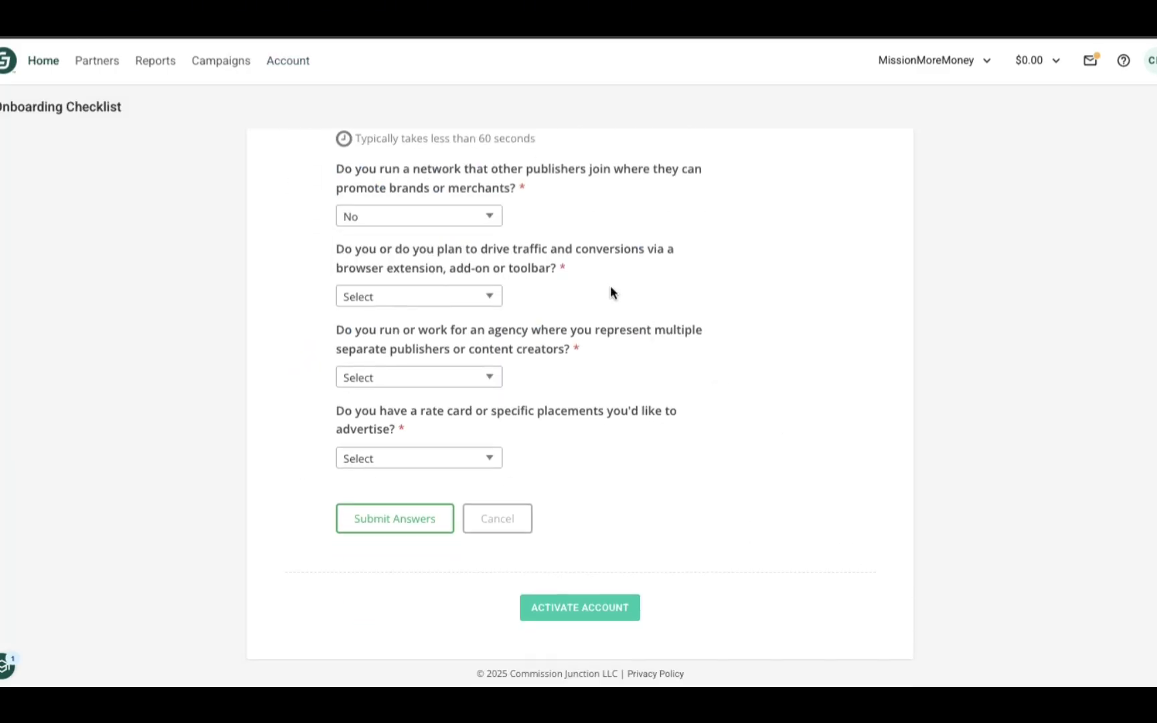
{"action": "left_click", "coordinate": [442, 296]}
{"action": "left_click", "coordinate": [435, 321]}
{"action": "left_click", "coordinate": [436, 296]}
{"action": "left_click", "coordinate": [402, 344]}
{"action": "left_click", "coordinate": [429, 377]}
{"action": "left_click", "coordinate": [415, 401]}
{"action": "left_click", "coordinate": [460, 458]}
{"action": "left_click", "coordinate": [401, 506]}
Submit the answers, activate the publisher account and dismiss the activation message.
{"action": "left_click", "coordinate": [425, 523]}
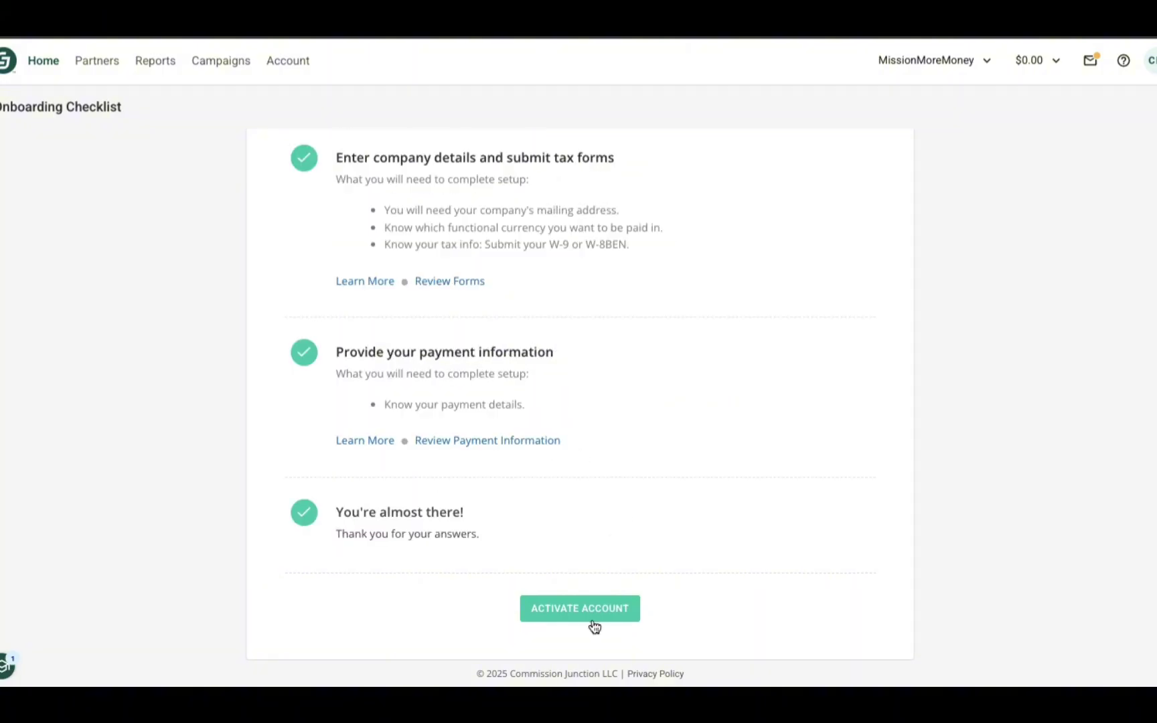
{"action": "left_click", "coordinate": [593, 614]}
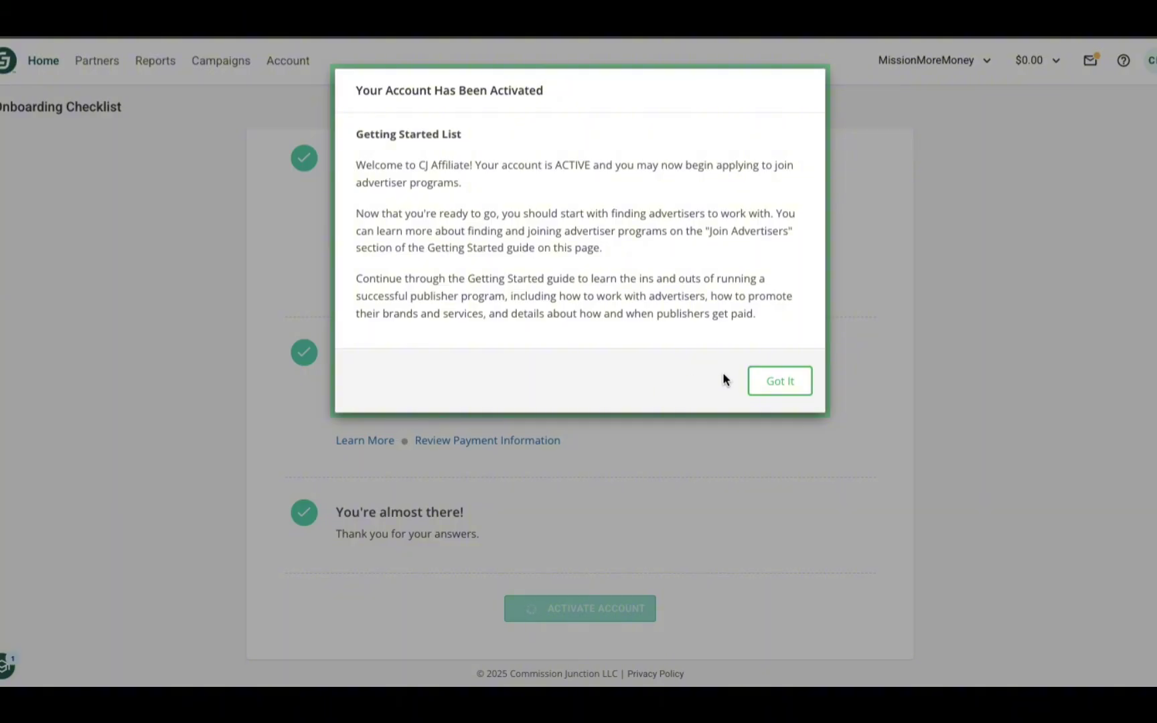
{"action": "left_click", "coordinate": [780, 381]}
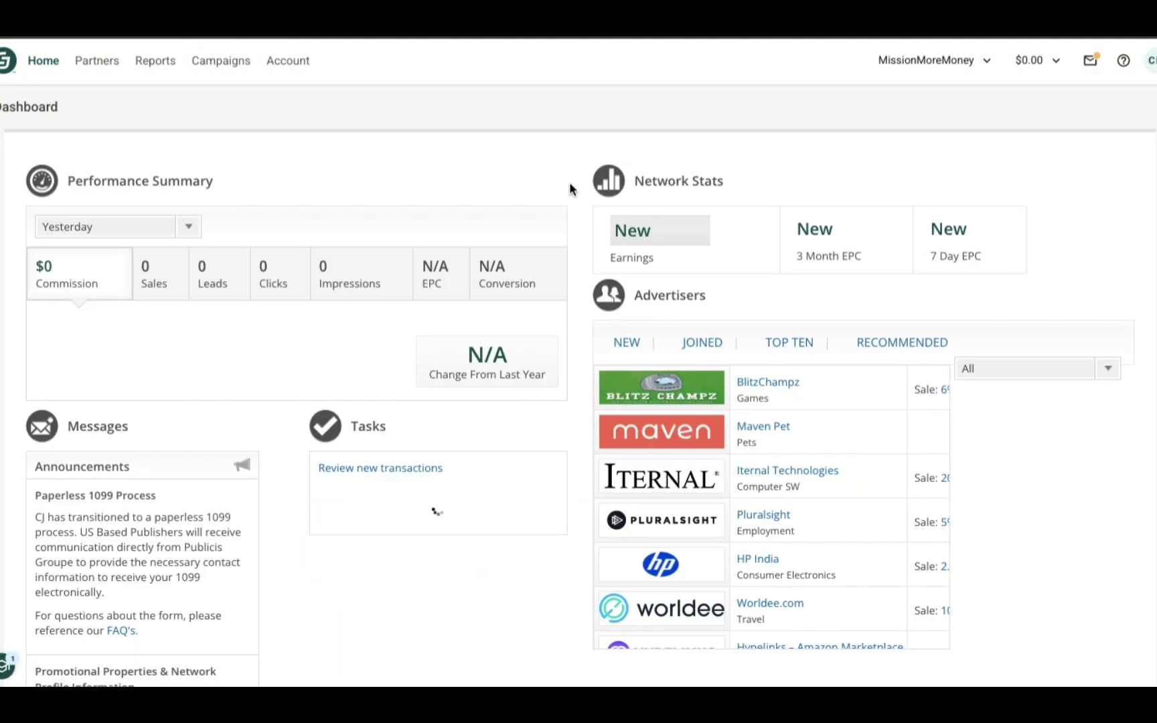
{"action": "scroll", "coordinate": [569, 189], "scroll_direction": "down", "scroll_amount": 1}
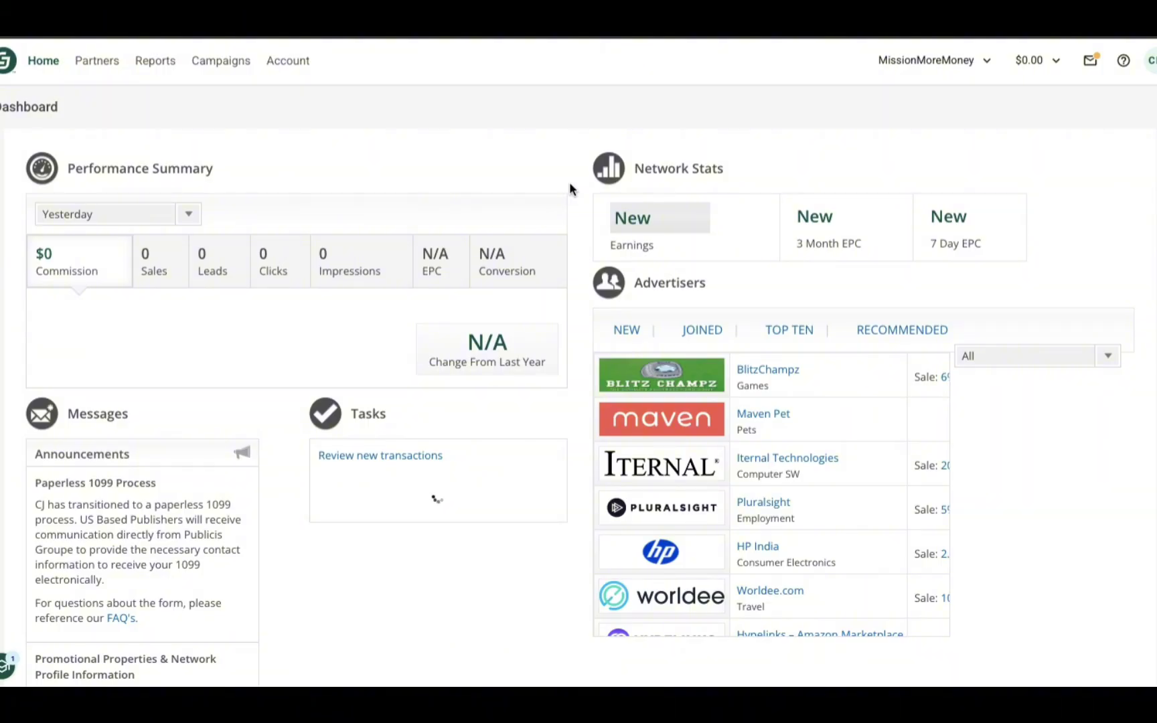
{"action": "scroll", "coordinate": [575, 268], "scroll_direction": "down", "scroll_amount": 1}
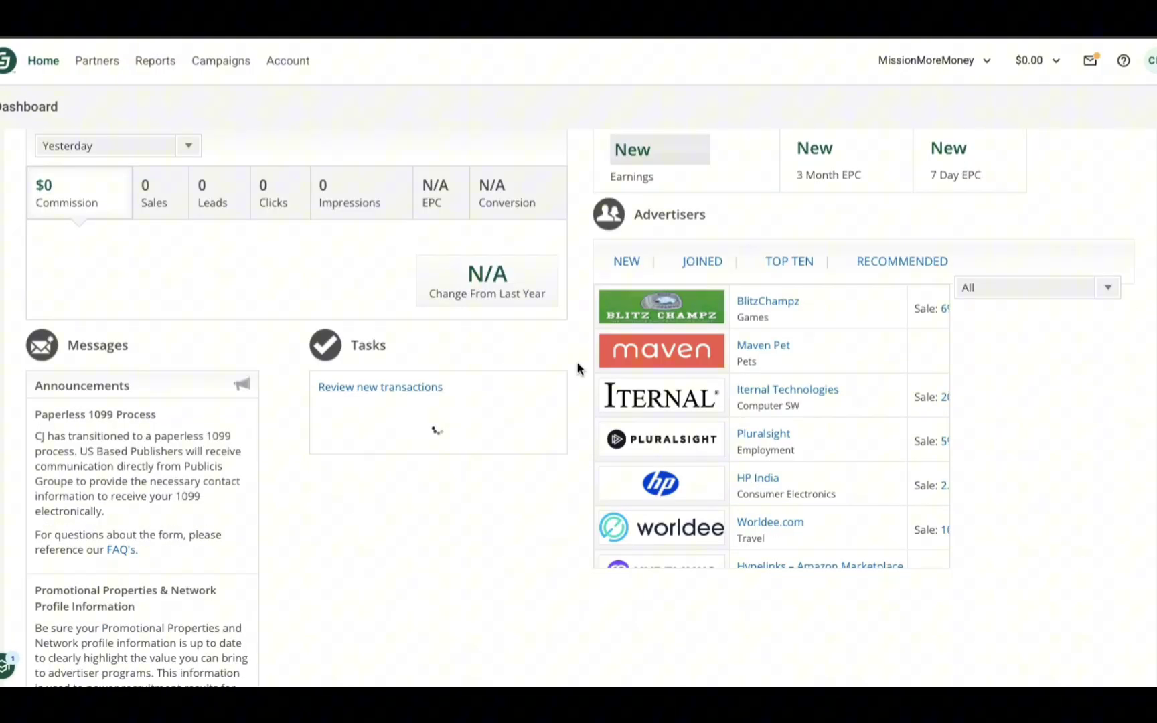
Filter the Dashboard advertisers to UNITED STATES via a 'united' search, then scroll the results.
{"action": "left_click", "coordinate": [1018, 289]}
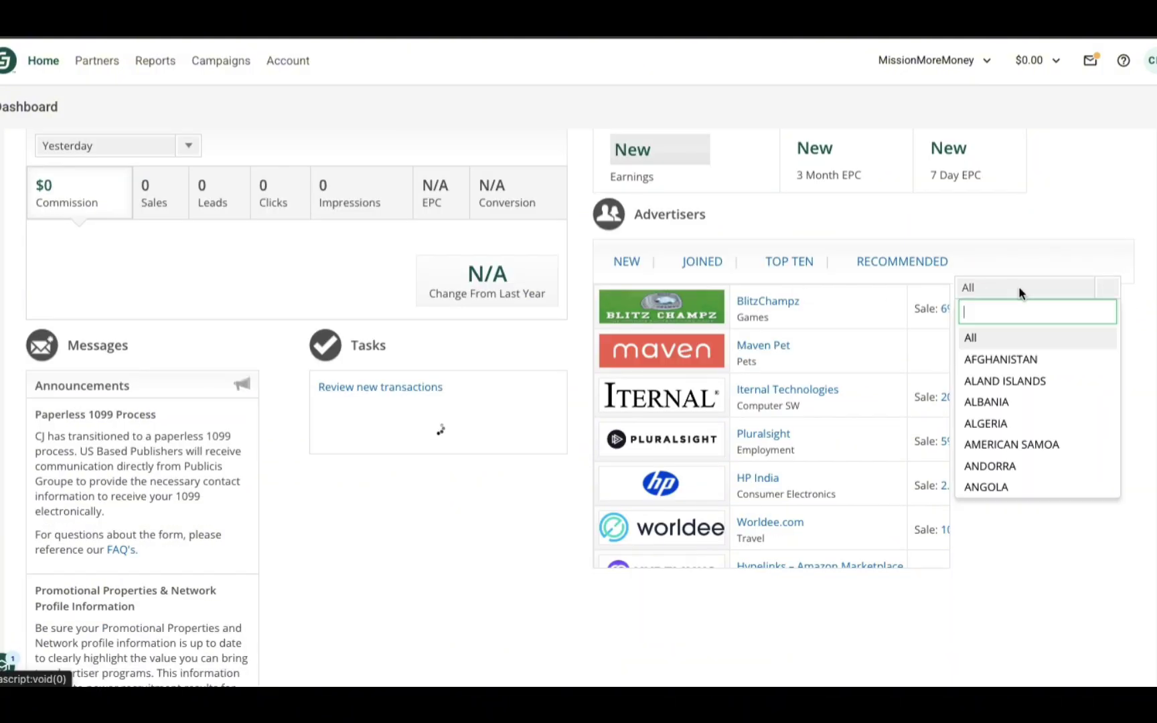
{"action": "scroll", "coordinate": [1034, 394], "scroll_direction": "down", "scroll_amount": 3}
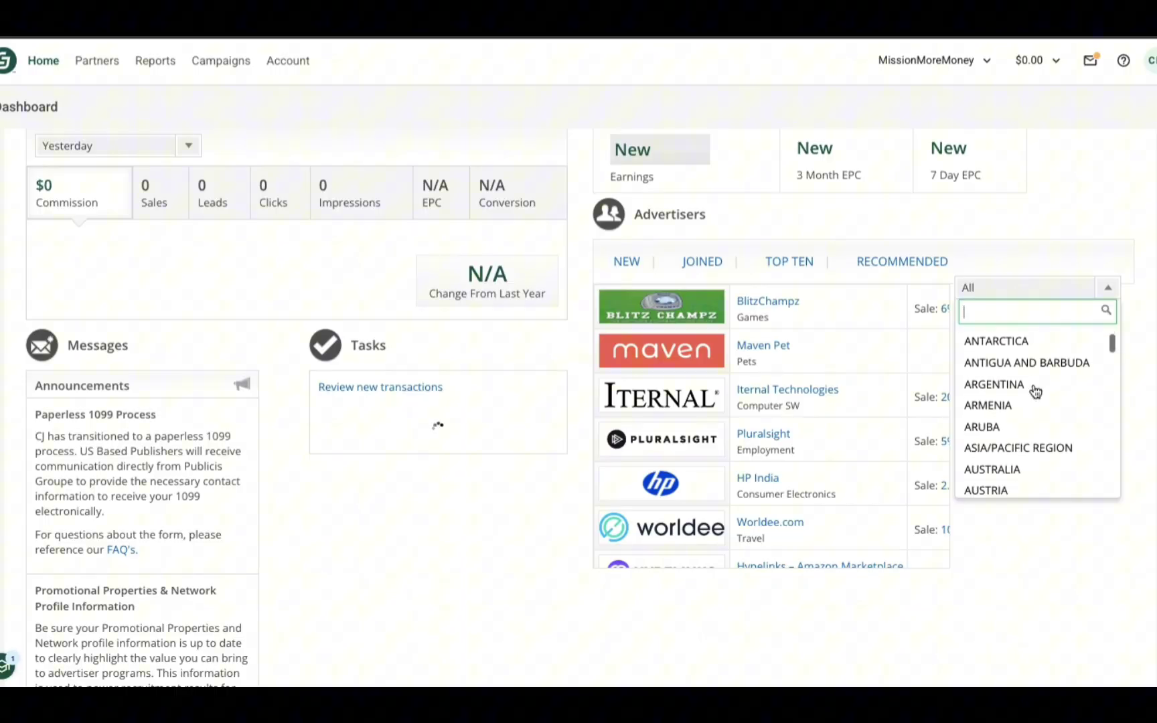
{"action": "scroll", "coordinate": [1035, 393], "scroll_direction": "down", "scroll_amount": 4}
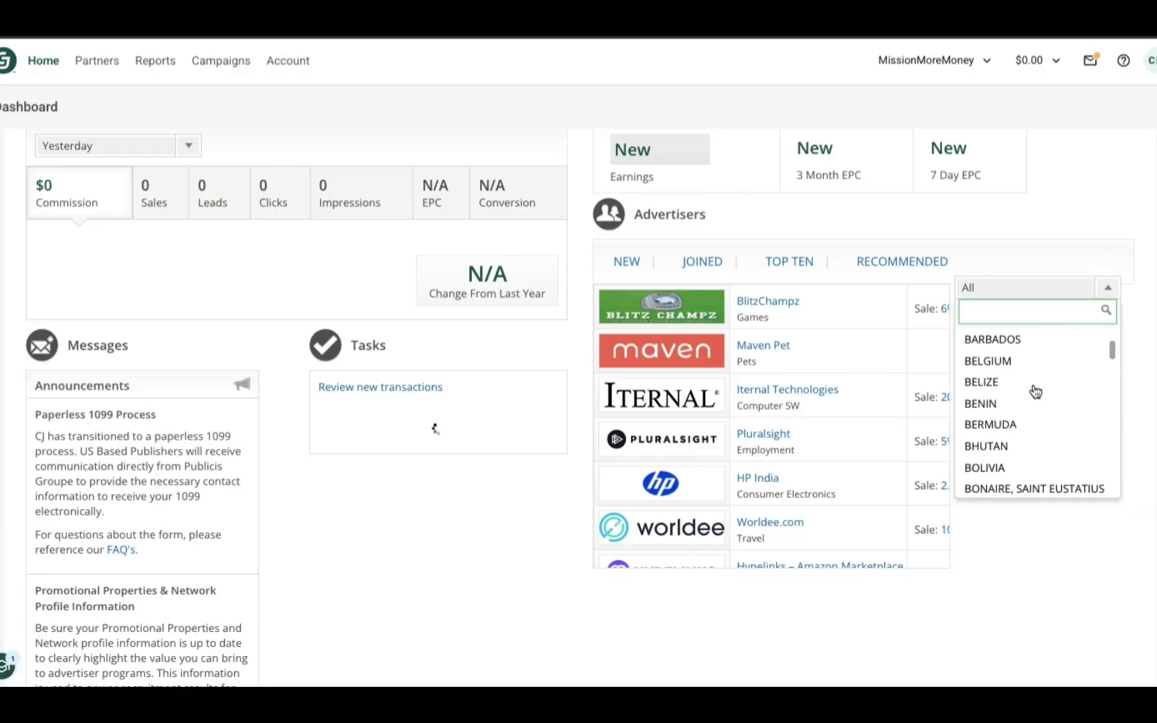
{"action": "scroll", "coordinate": [1036, 392], "scroll_direction": "up", "scroll_amount": 1}
{"action": "type", "text": "united"}
{"action": "left_click", "coordinate": [1021, 418]}
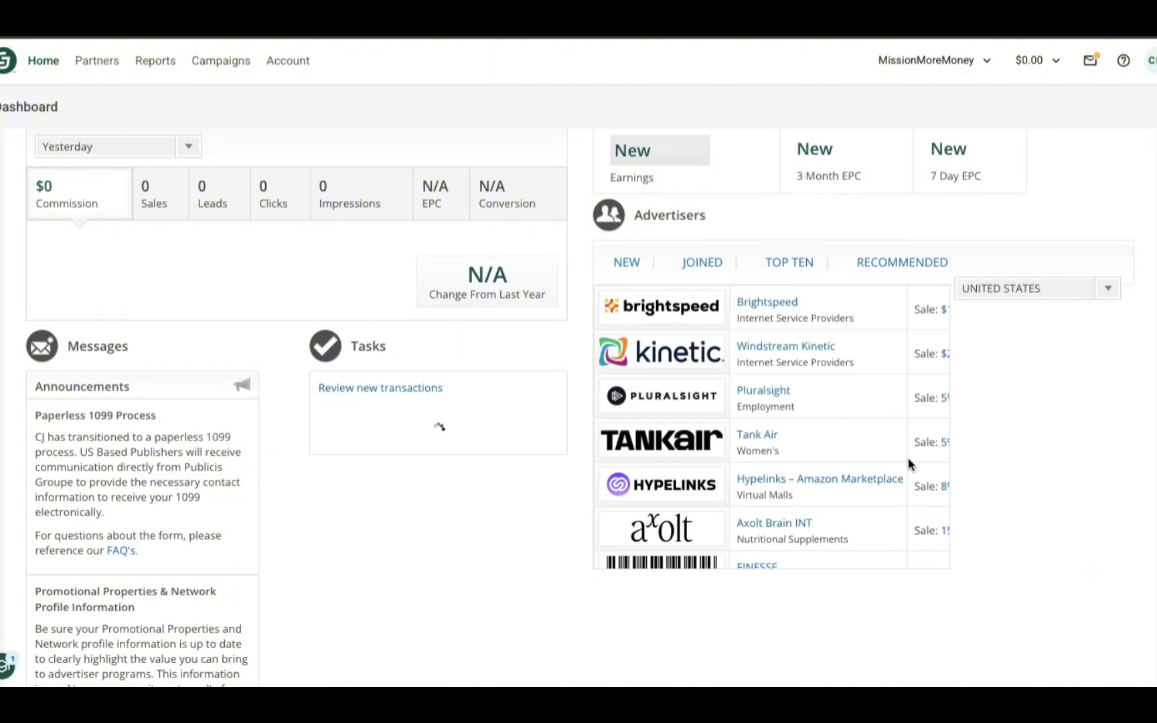
{"action": "scroll", "coordinate": [889, 429], "scroll_direction": "down", "scroll_amount": 2}
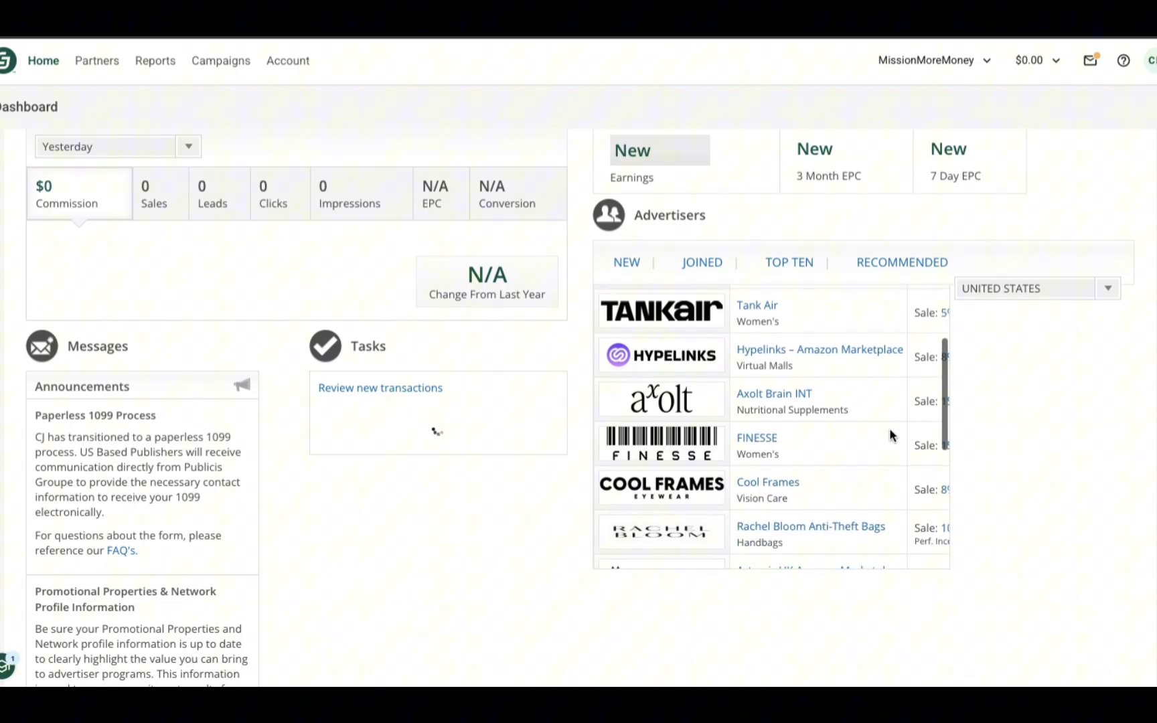
{"action": "scroll", "coordinate": [889, 432], "scroll_direction": "down", "scroll_amount": 1}
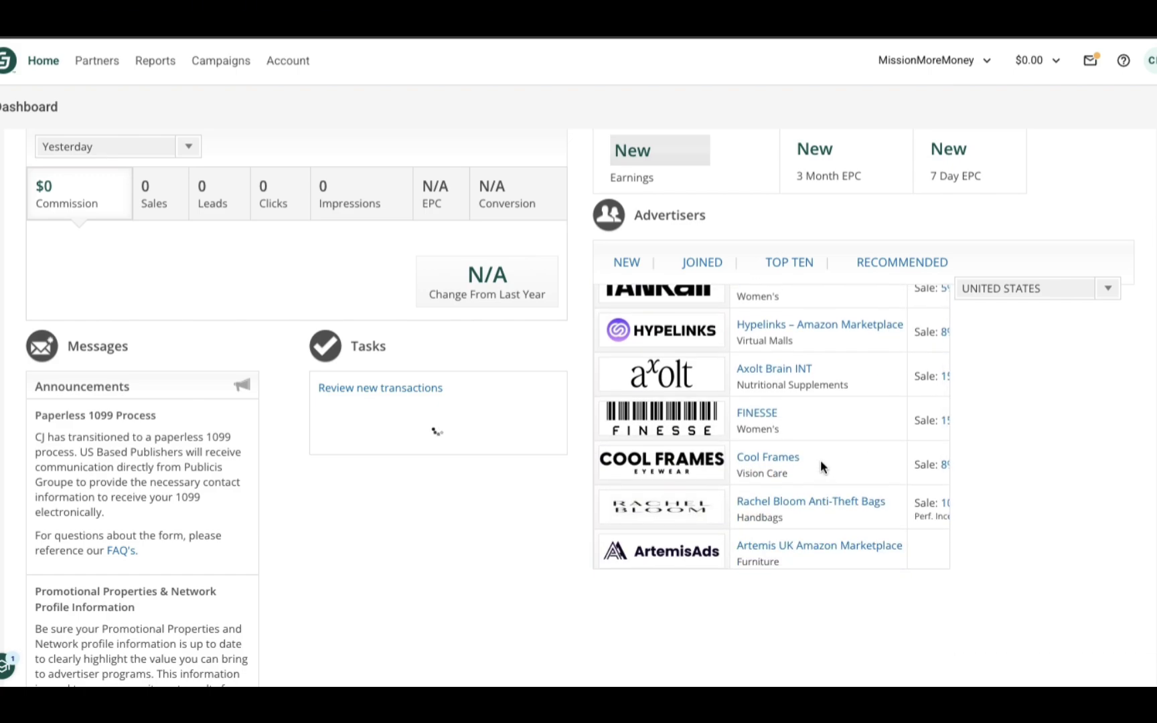
{"action": "scroll", "coordinate": [822, 466], "scroll_direction": "down", "scroll_amount": 1}
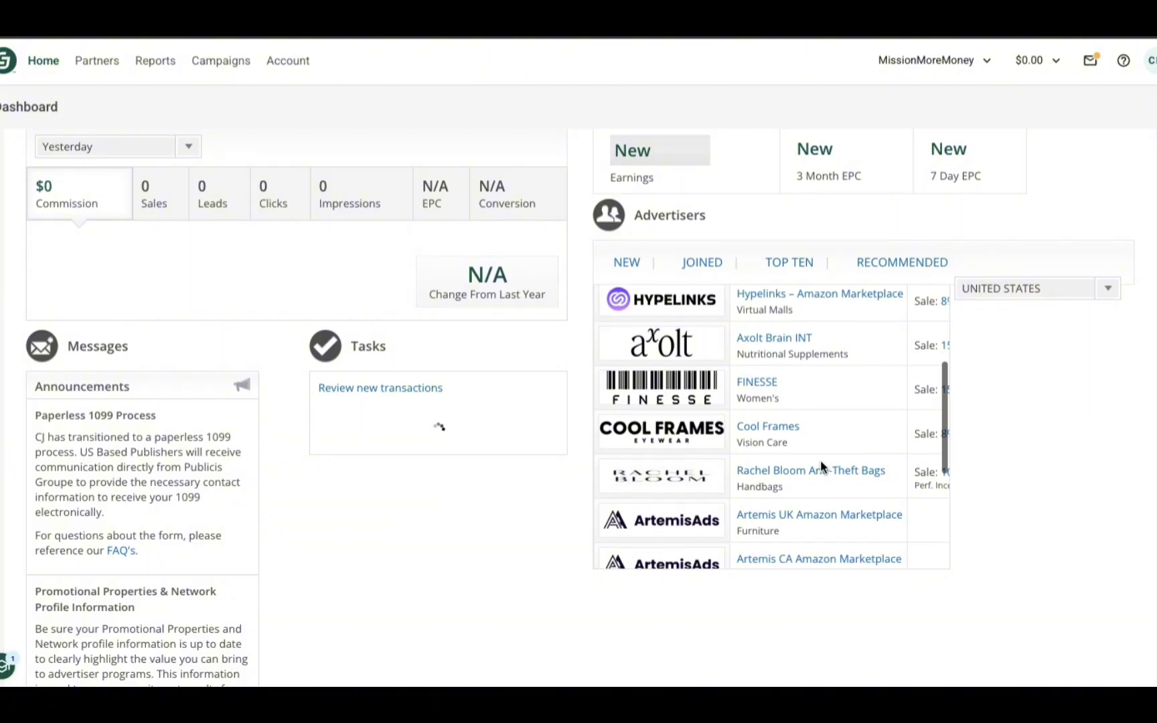
Open the Cool Frames advertiser profile and read its program terms and policies.
{"action": "left_click", "coordinate": [769, 423]}
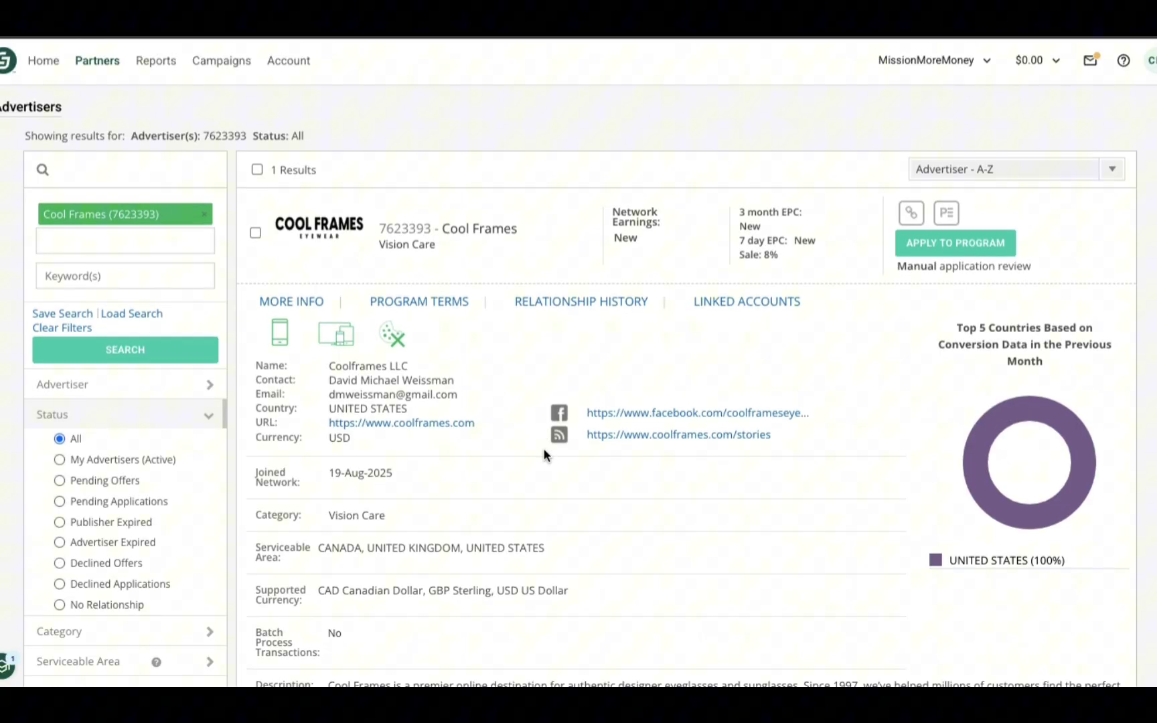
{"action": "scroll", "coordinate": [525, 407], "scroll_direction": "down", "scroll_amount": 1}
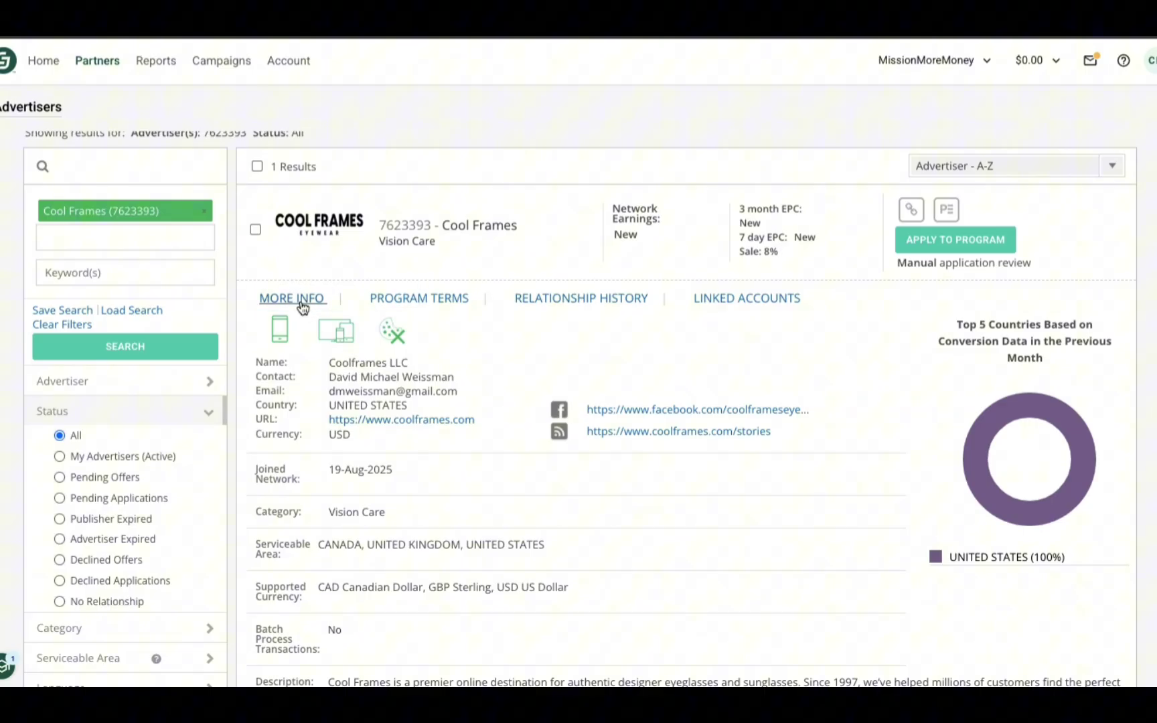
{"action": "left_click", "coordinate": [437, 310]}
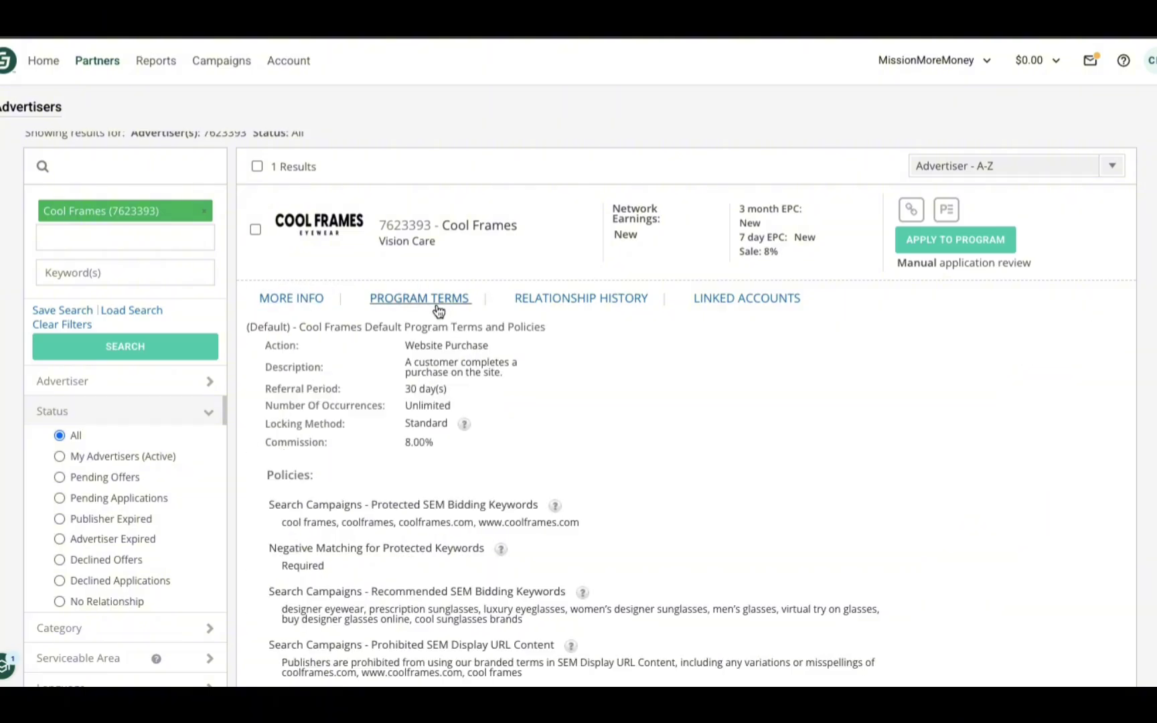
{"action": "scroll", "coordinate": [608, 368], "scroll_direction": "down", "scroll_amount": 3}
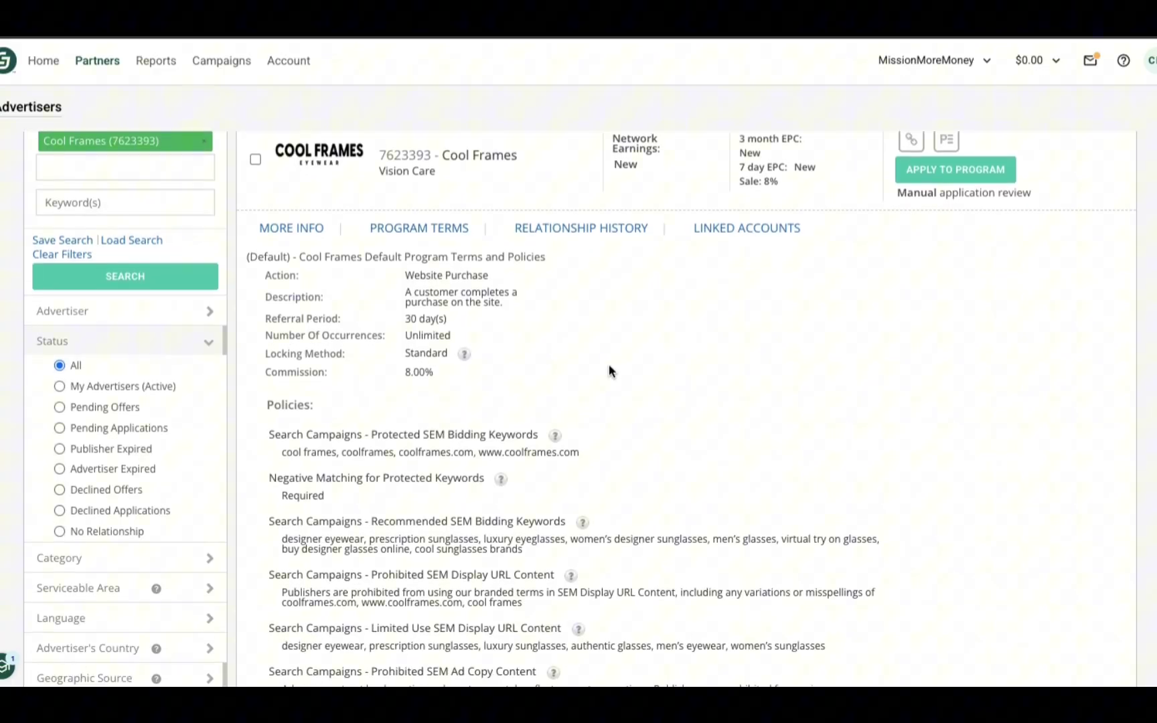
{"action": "scroll", "coordinate": [609, 370], "scroll_direction": "down", "scroll_amount": 1}
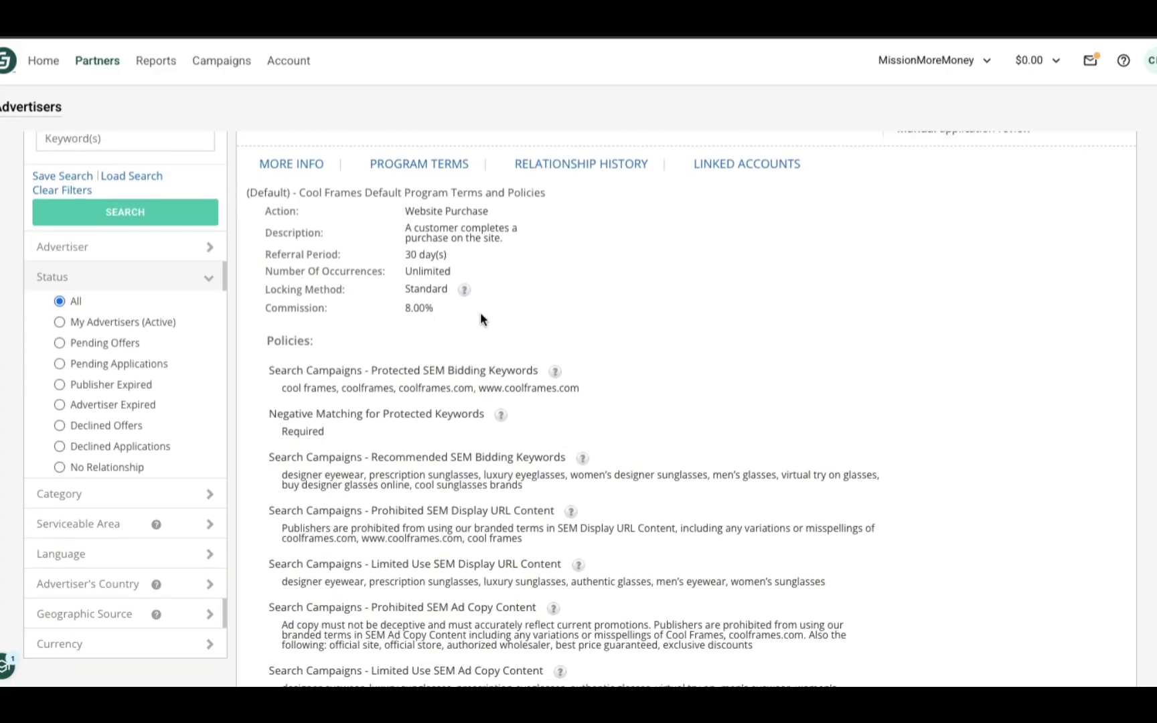
{"action": "scroll", "coordinate": [587, 345], "scroll_direction": "down", "scroll_amount": 1}
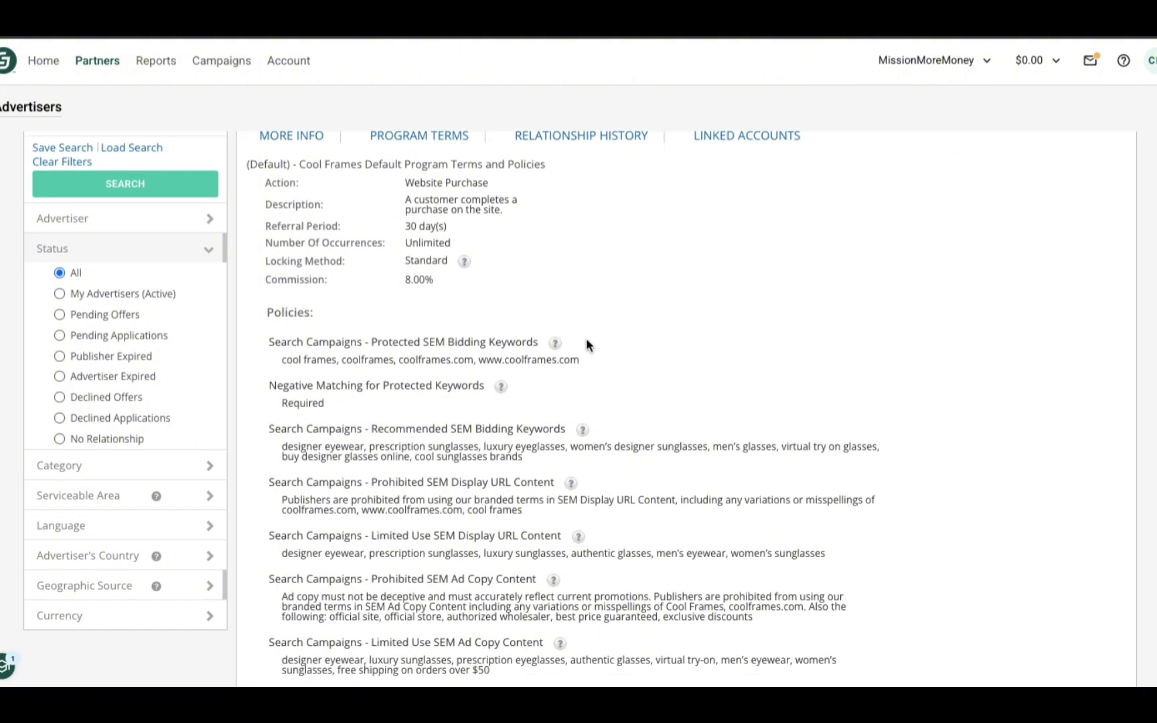
{"action": "scroll", "coordinate": [585, 345], "scroll_direction": "up", "scroll_amount": 4}
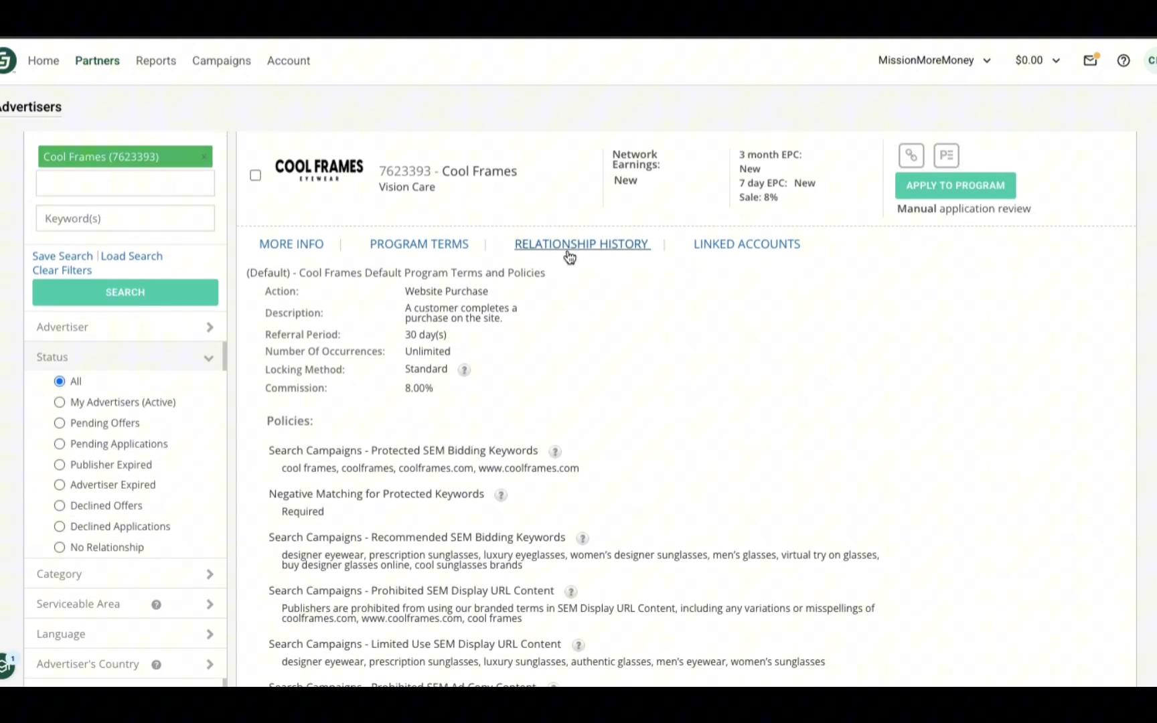
Review the relationship history with Cool Frames.
{"action": "left_click", "coordinate": [568, 255]}
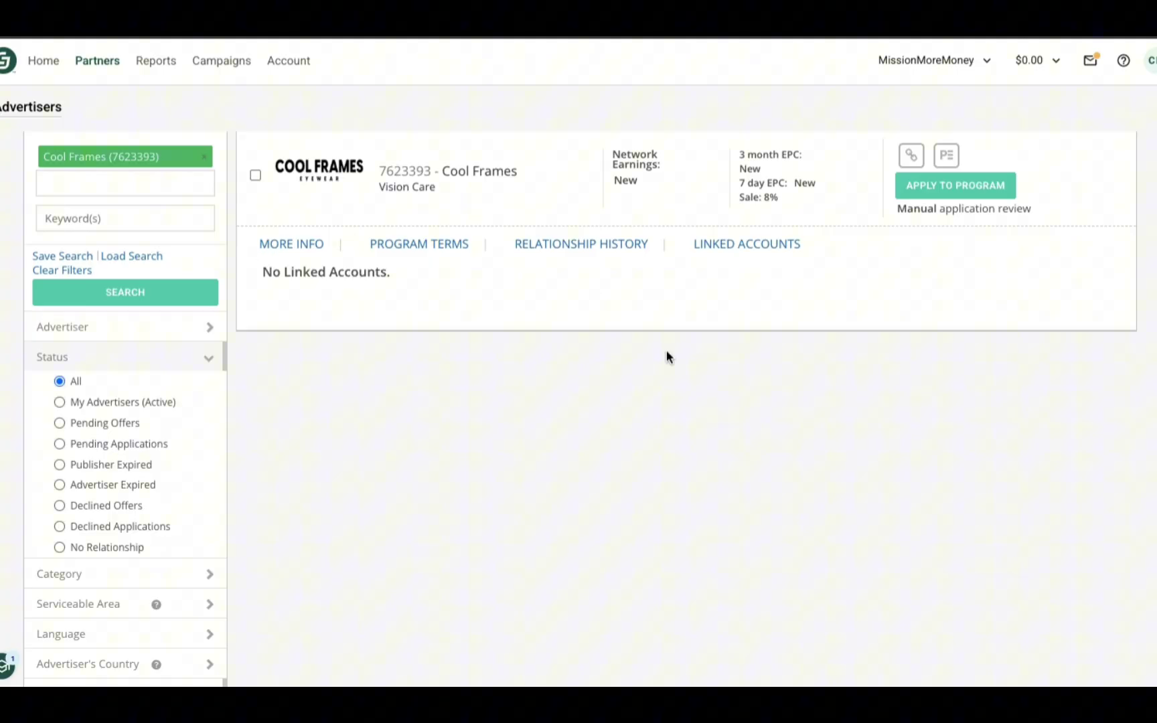
{"action": "scroll", "coordinate": [666, 353], "scroll_direction": "down", "scroll_amount": 1}
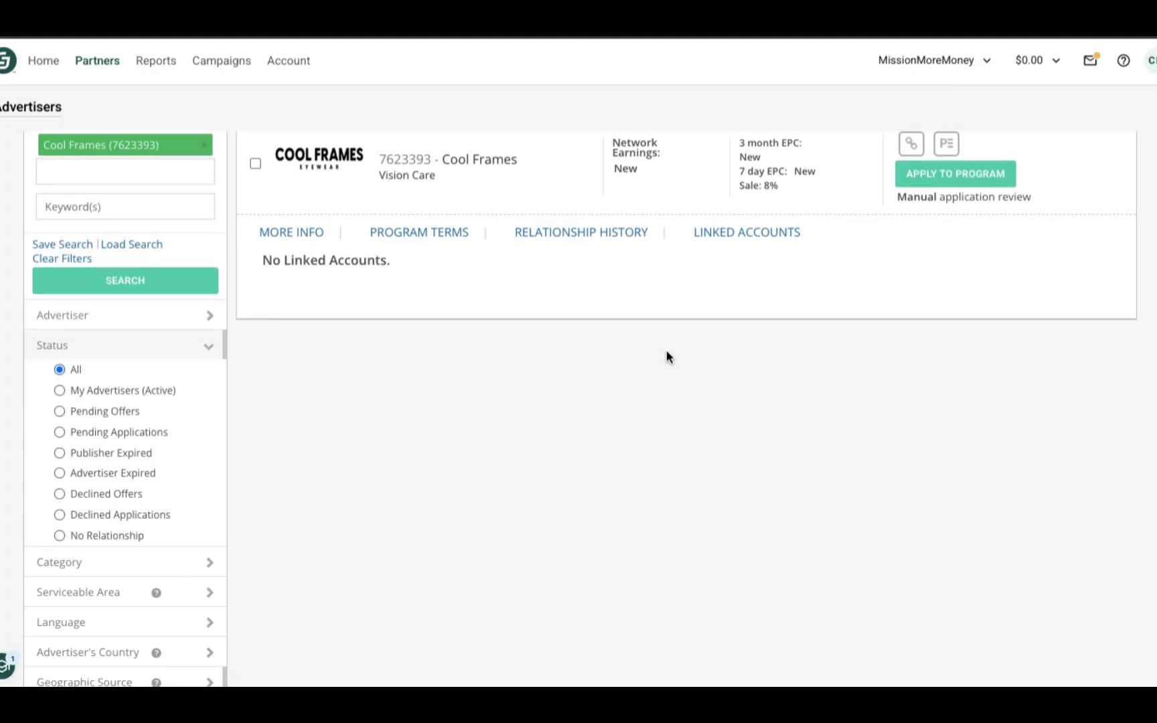
{"action": "scroll", "coordinate": [667, 351], "scroll_direction": "up", "scroll_amount": 2}
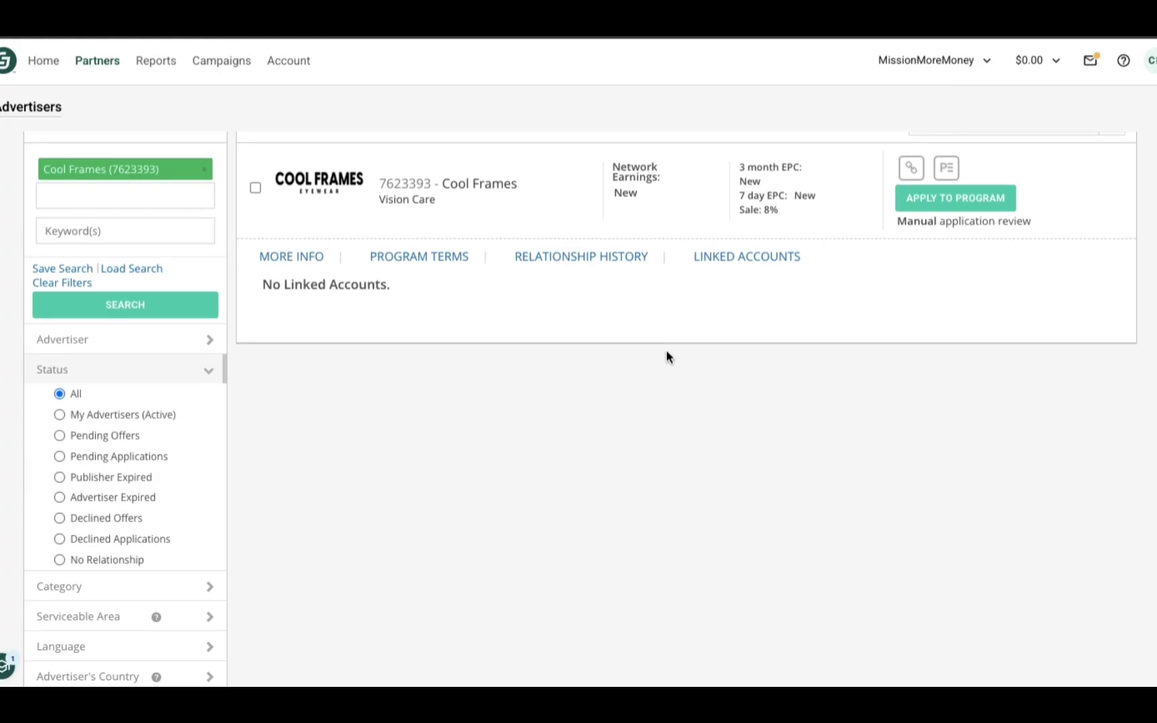
{"action": "scroll", "coordinate": [502, 379], "scroll_direction": "up", "scroll_amount": 5}
{"action": "mouse_move", "coordinate": [97, 69]}
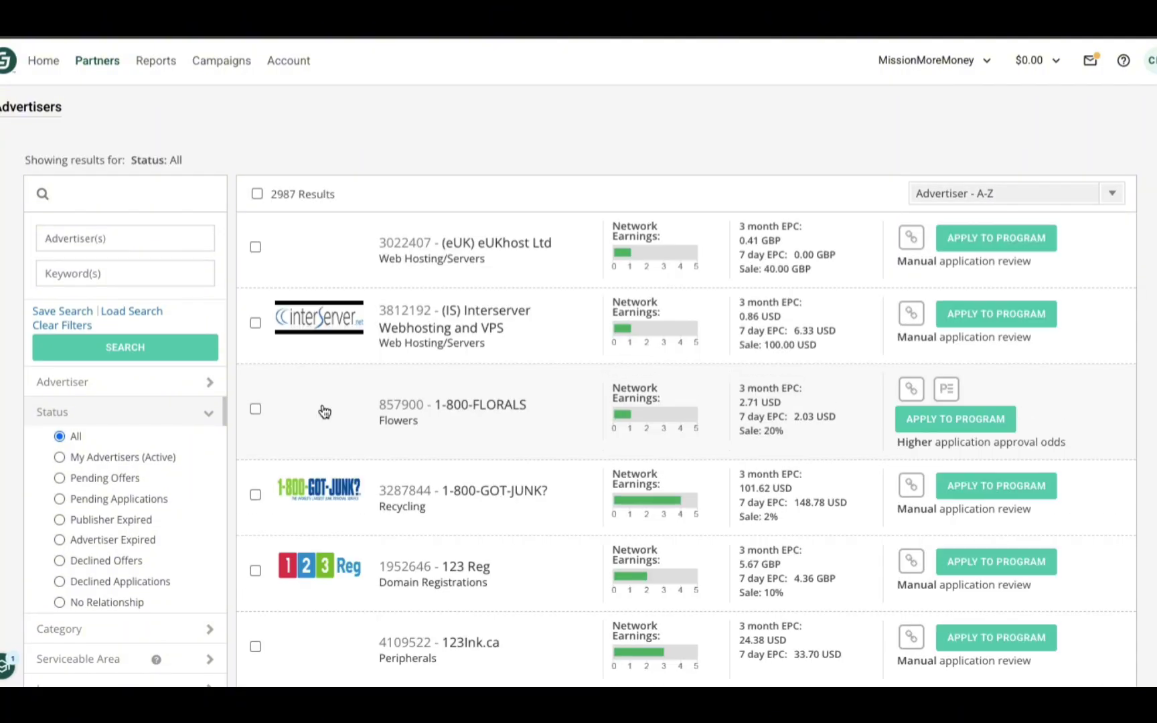
Browse the 2987 advertisers' EPC and sale rates, then reload Find Advertisers to return to the top.
{"action": "scroll", "coordinate": [597, 143], "scroll_direction": "down", "scroll_amount": 1}
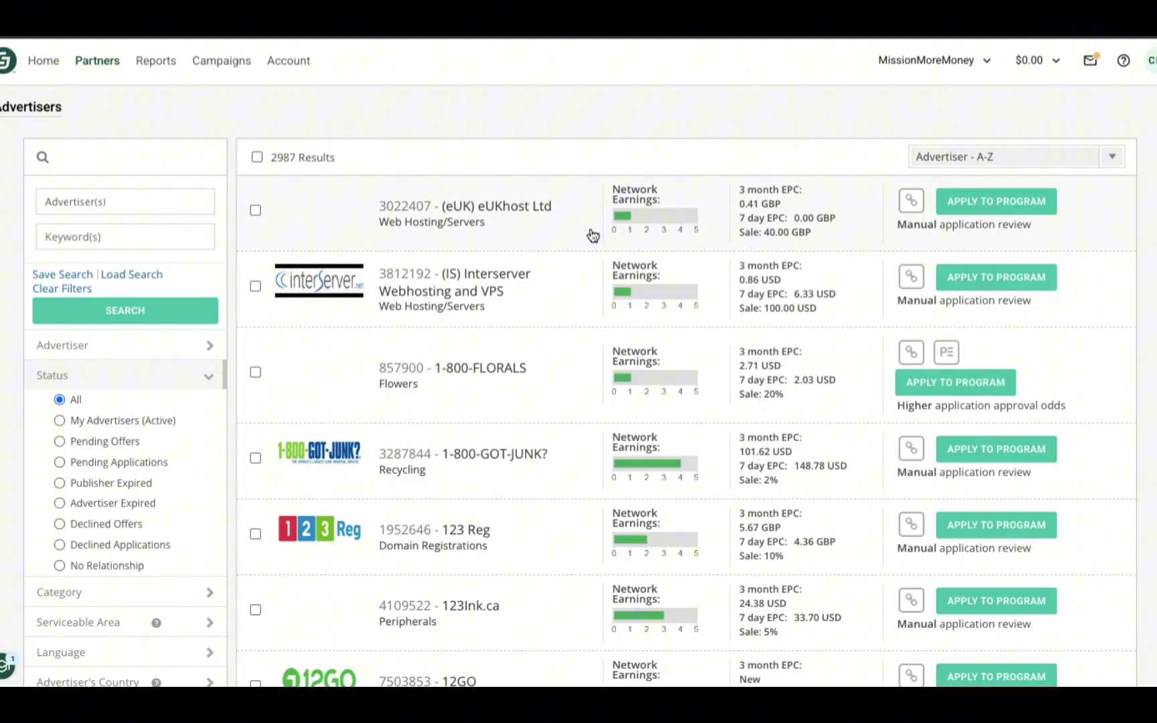
{"action": "scroll", "coordinate": [592, 275], "scroll_direction": "down", "scroll_amount": 1}
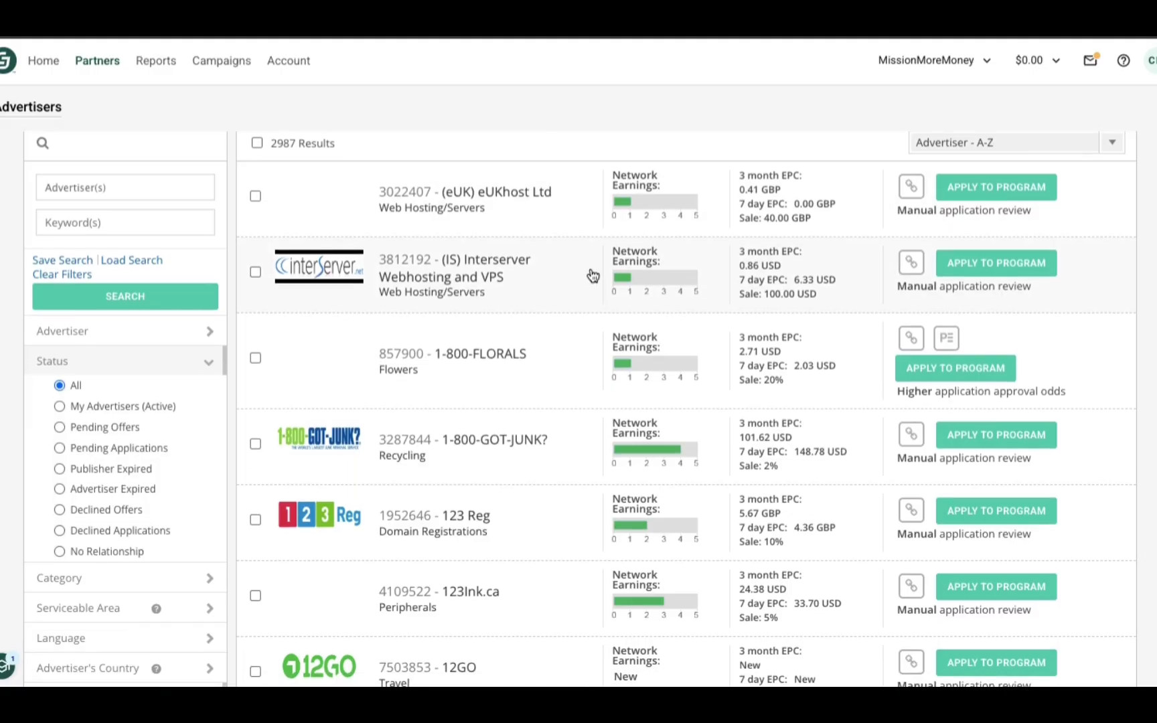
{"action": "scroll", "coordinate": [593, 275], "scroll_direction": "down", "scroll_amount": 1}
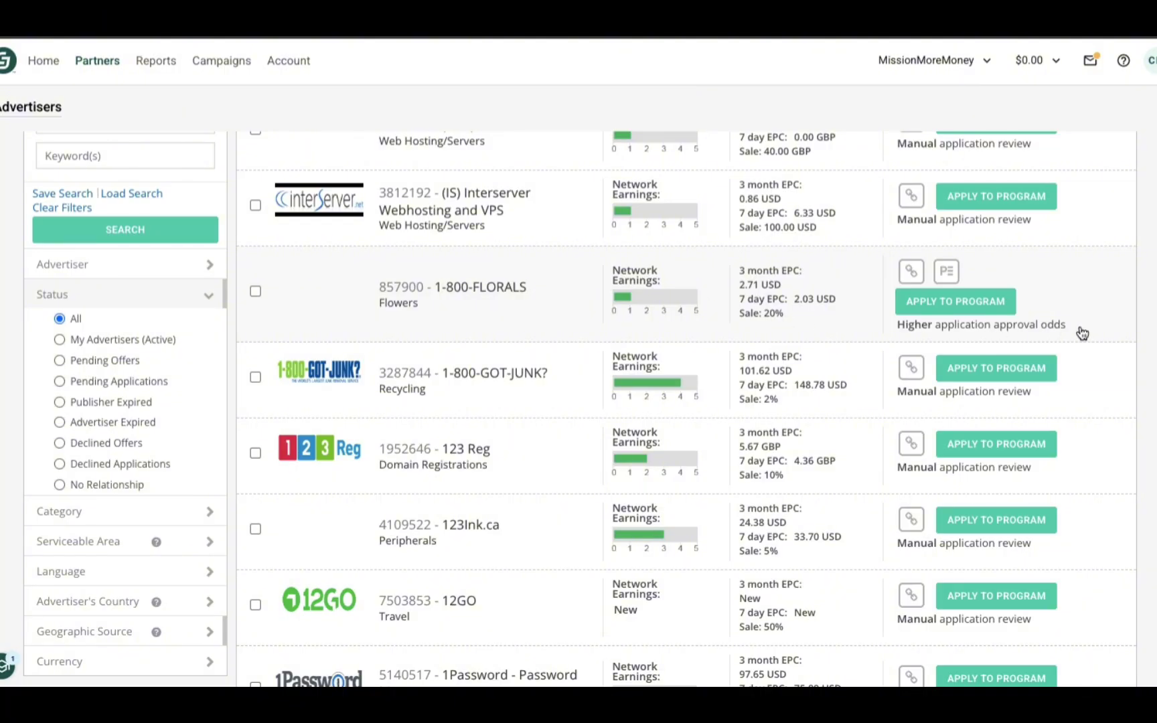
{"action": "scroll", "coordinate": [1081, 332], "scroll_direction": "down", "scroll_amount": 5}
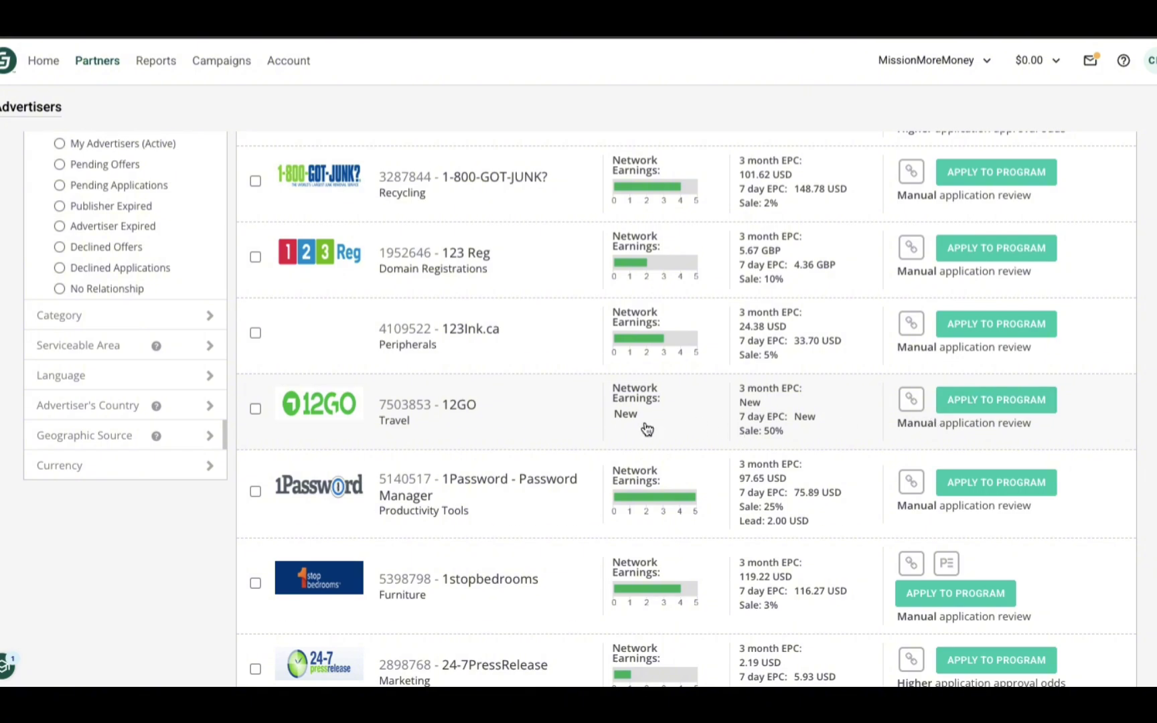
{"action": "scroll", "coordinate": [646, 428], "scroll_direction": "down", "scroll_amount": 1}
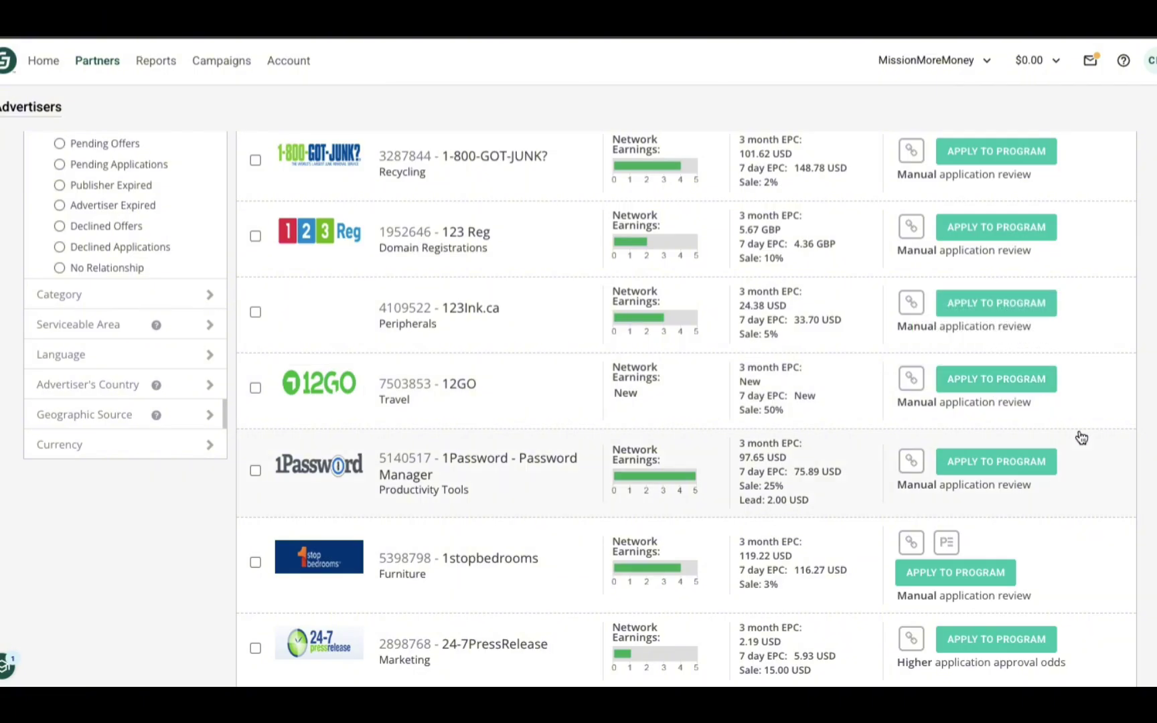
{"action": "scroll", "coordinate": [1079, 436], "scroll_direction": "down", "scroll_amount": 3}
{"action": "scroll", "coordinate": [1081, 437], "scroll_direction": "down", "scroll_amount": 2}
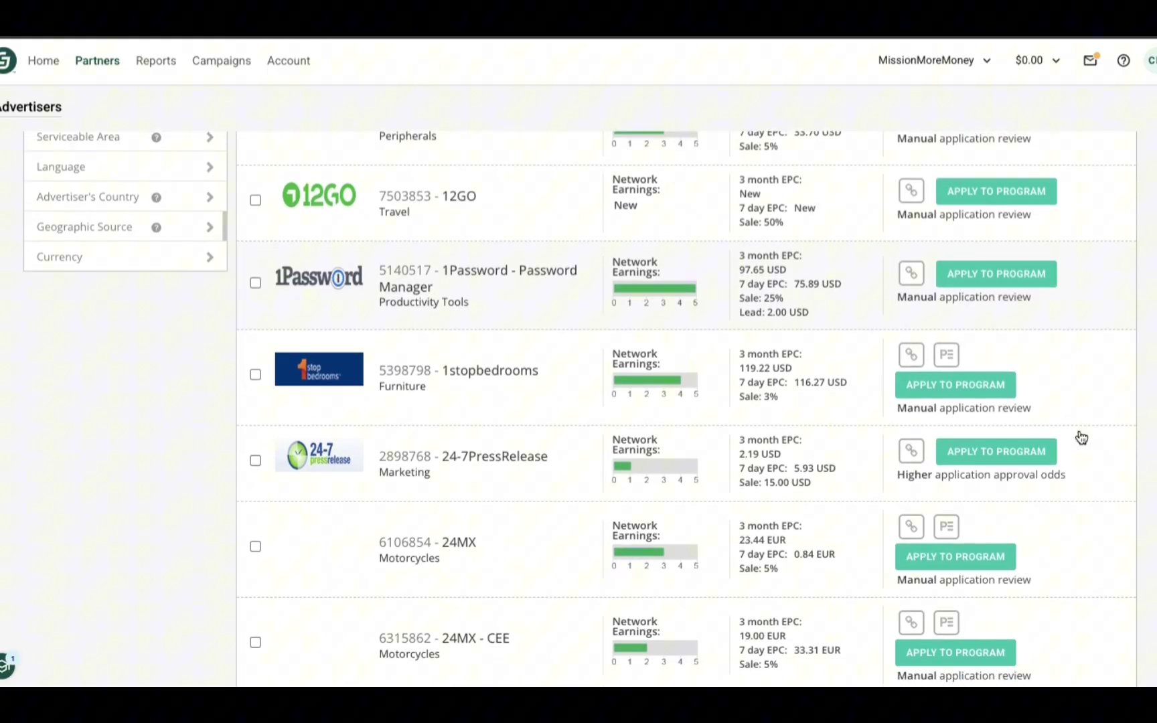
{"action": "scroll", "coordinate": [1081, 437], "scroll_direction": "down", "scroll_amount": 3}
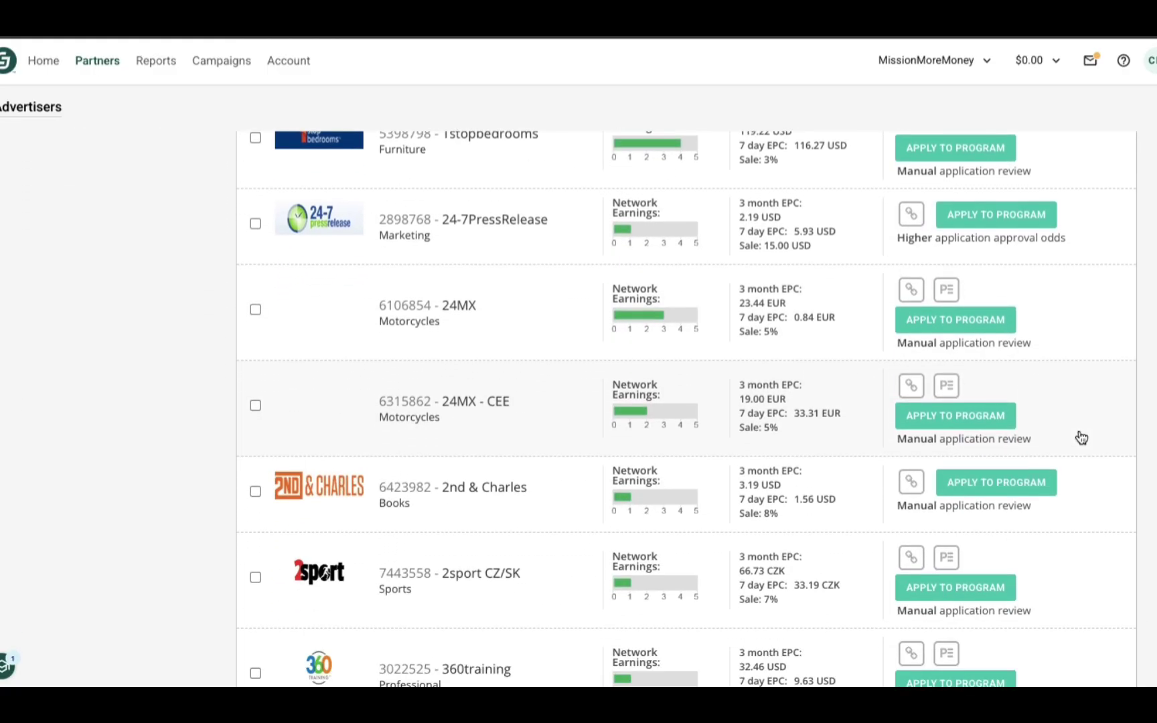
{"action": "scroll", "coordinate": [1081, 437], "scroll_direction": "down", "scroll_amount": 2}
{"action": "scroll", "coordinate": [1081, 437], "scroll_direction": "down", "scroll_amount": 3}
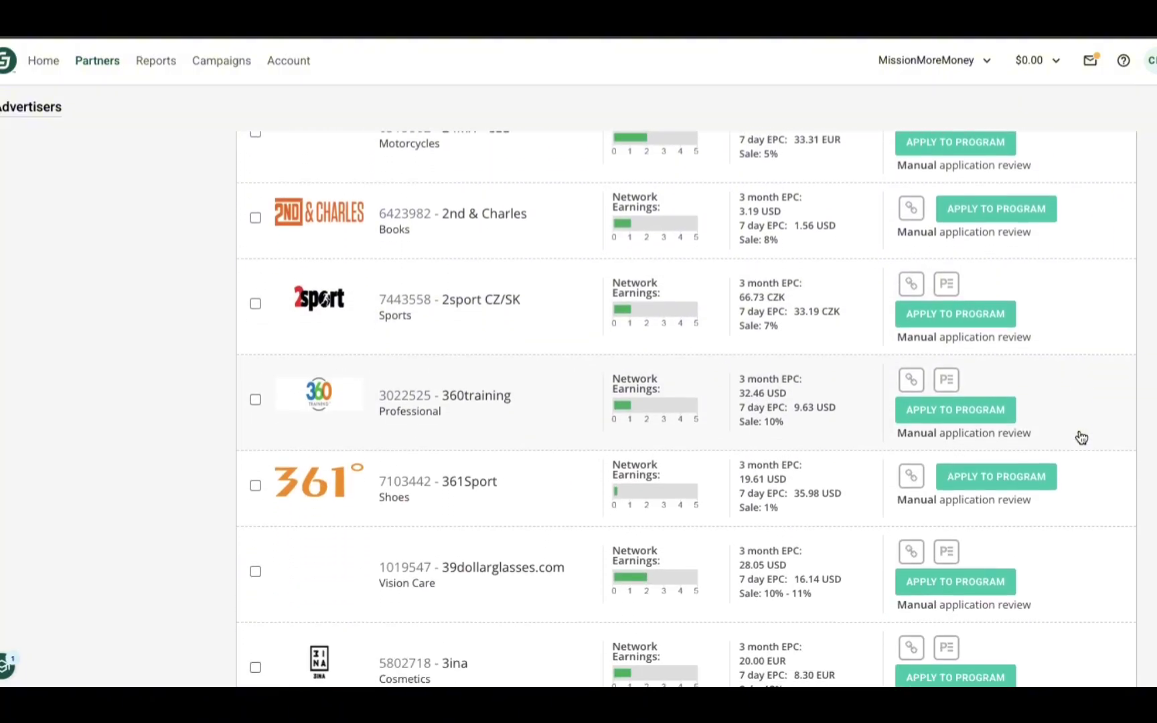
{"action": "scroll", "coordinate": [1081, 437], "scroll_direction": "down", "scroll_amount": 2}
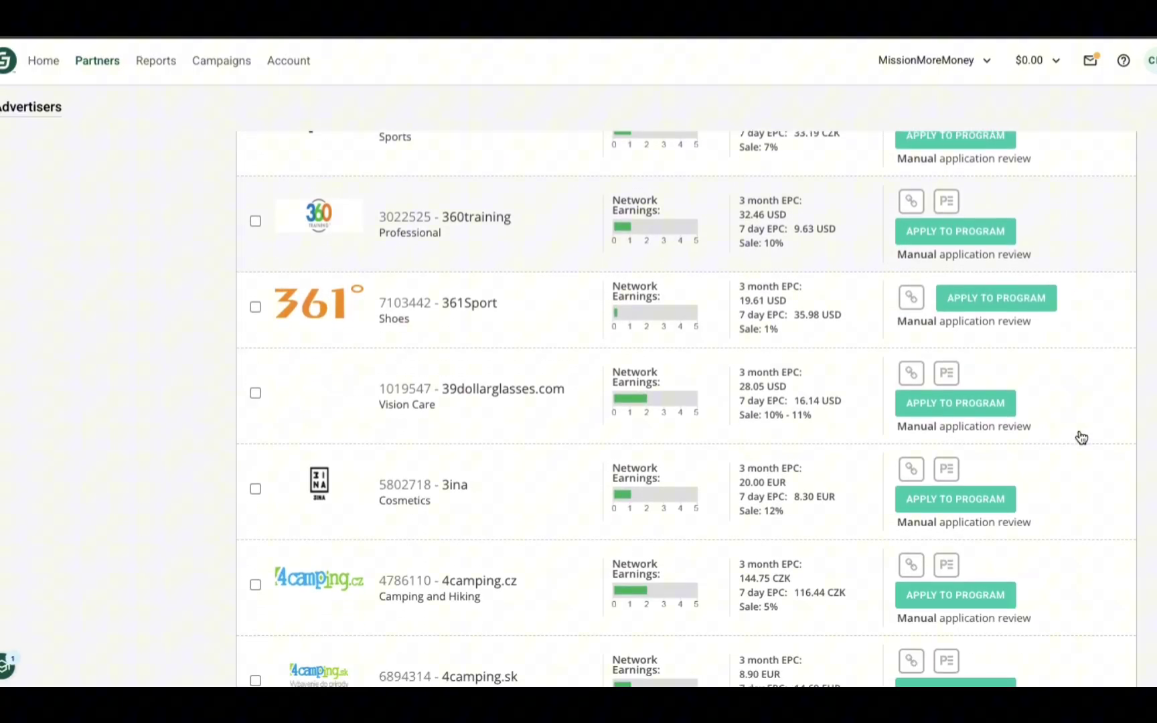
{"action": "left_click", "coordinate": [113, 69]}
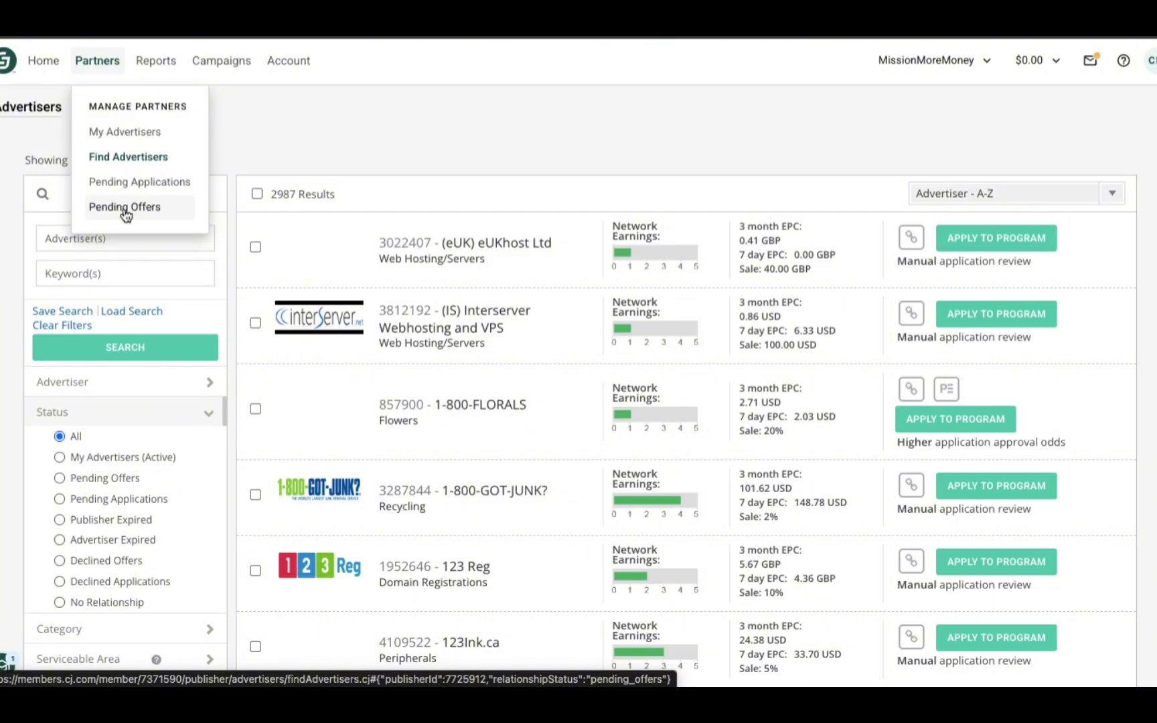
Open the Program Overview Insights report, then switch to Affiliate Customer Journey.
{"action": "mouse_move", "coordinate": [156, 70]}
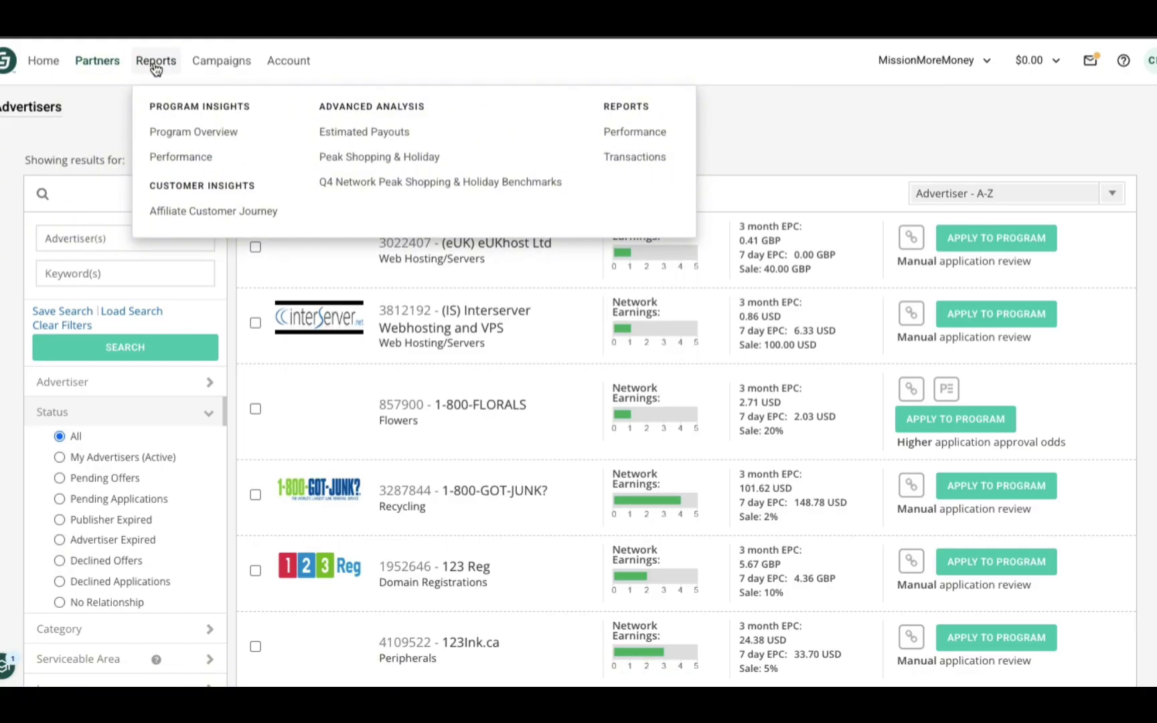
{"action": "left_click", "coordinate": [171, 134]}
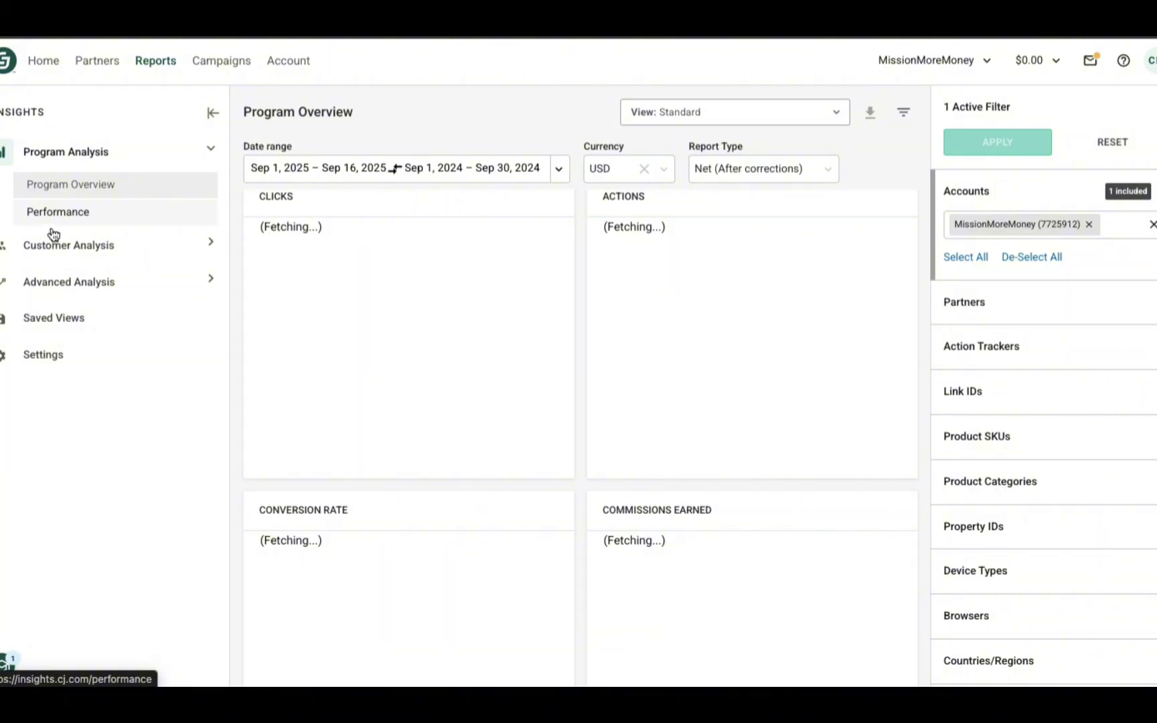
{"action": "left_click", "coordinate": [66, 245]}
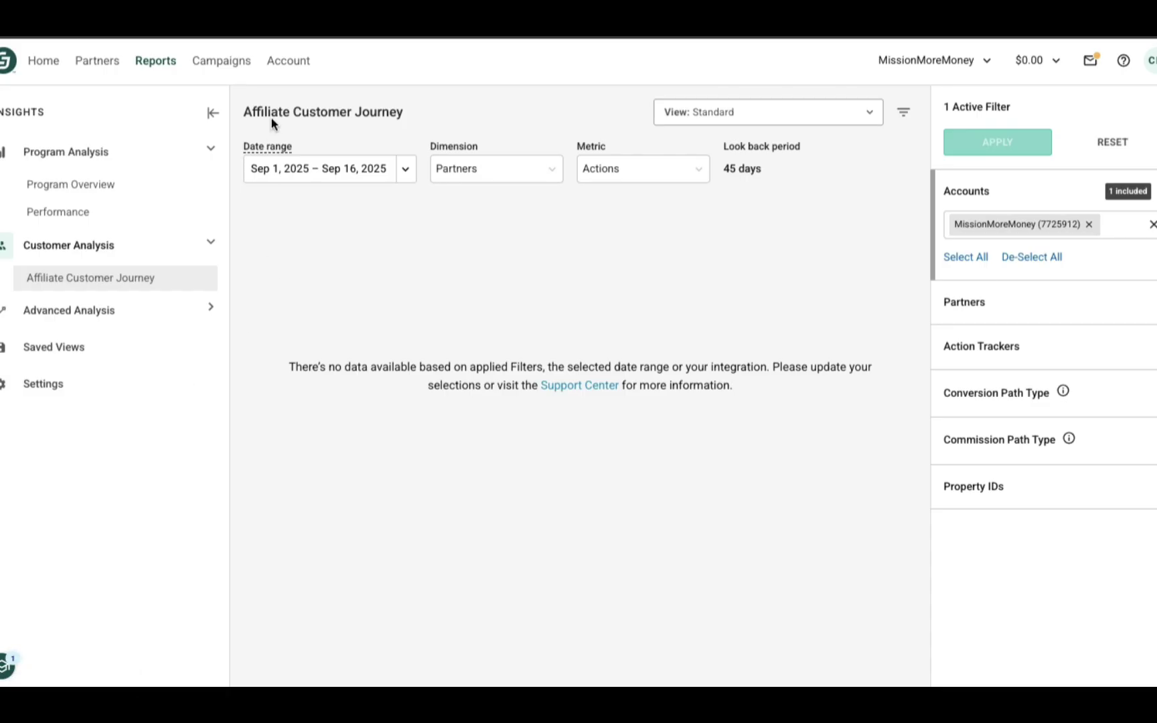
Open Link Tools from Account and review the Deep Link Generator and Page-Based Link Tools.
{"action": "left_click", "coordinate": [288, 74]}
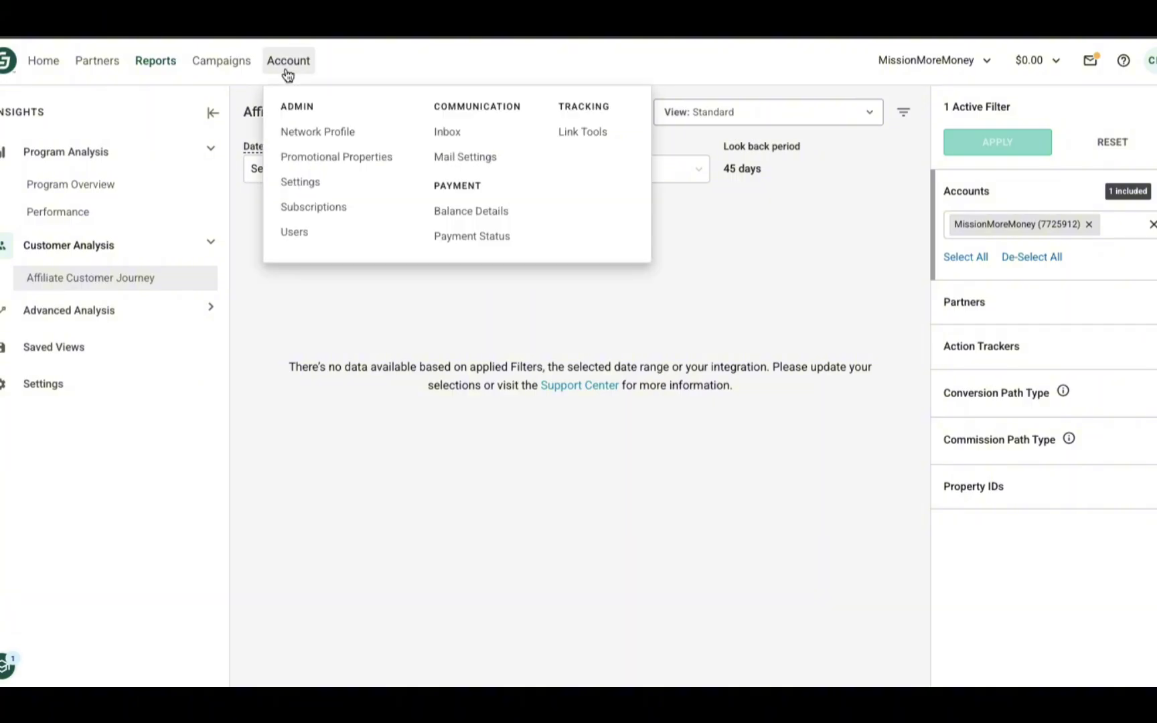
{"action": "left_click", "coordinate": [577, 135]}
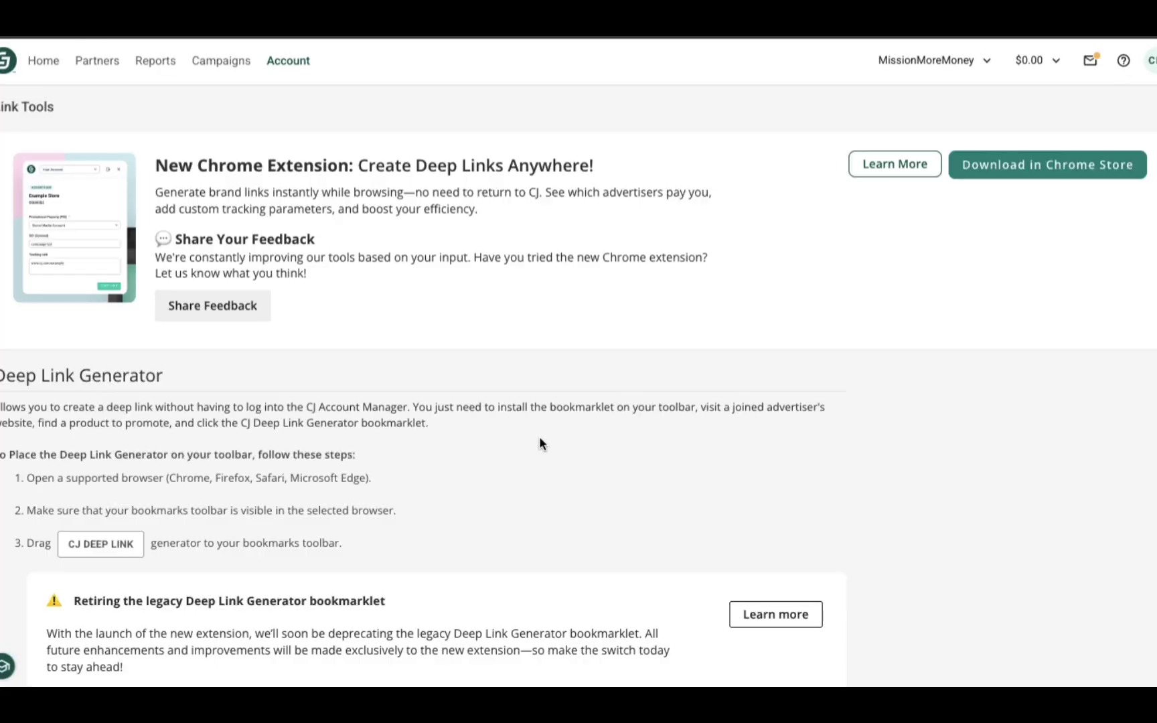
{"action": "scroll", "coordinate": [540, 439], "scroll_direction": "down", "scroll_amount": 3}
{"action": "scroll", "coordinate": [539, 442], "scroll_direction": "down", "scroll_amount": 1}
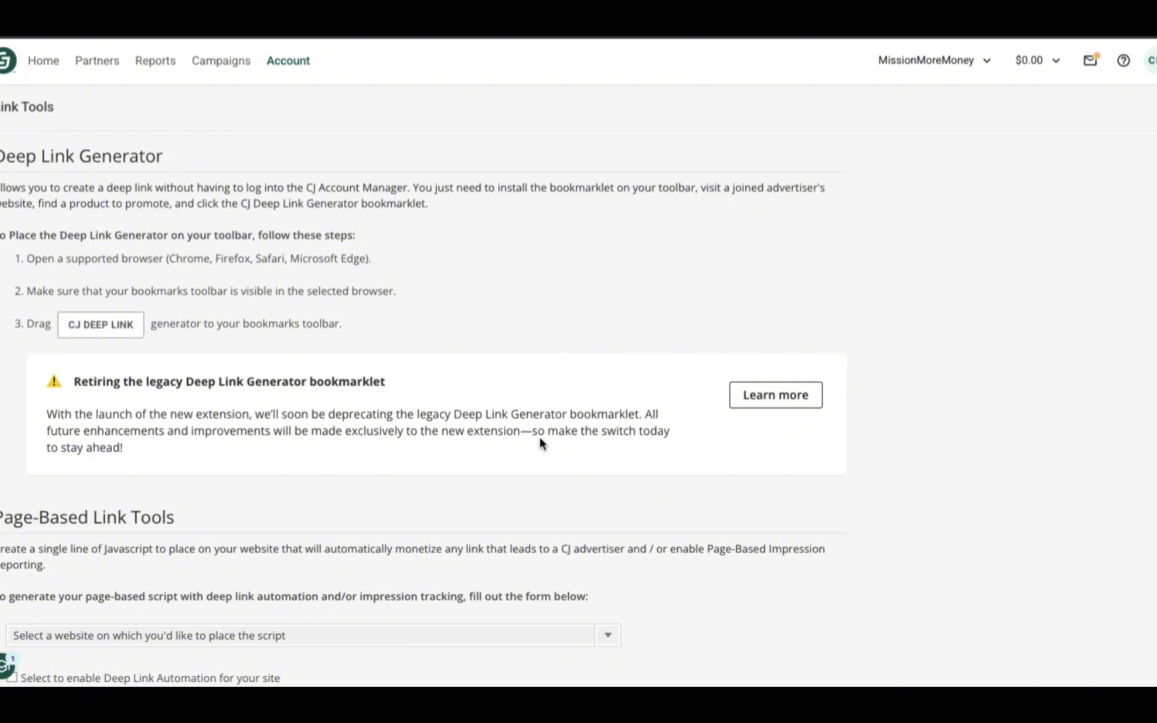
{"action": "scroll", "coordinate": [541, 442], "scroll_direction": "down", "scroll_amount": 1}
{"action": "scroll", "coordinate": [539, 441], "scroll_direction": "down", "scroll_amount": 1}
{"action": "scroll", "coordinate": [539, 438], "scroll_direction": "up", "scroll_amount": 1}
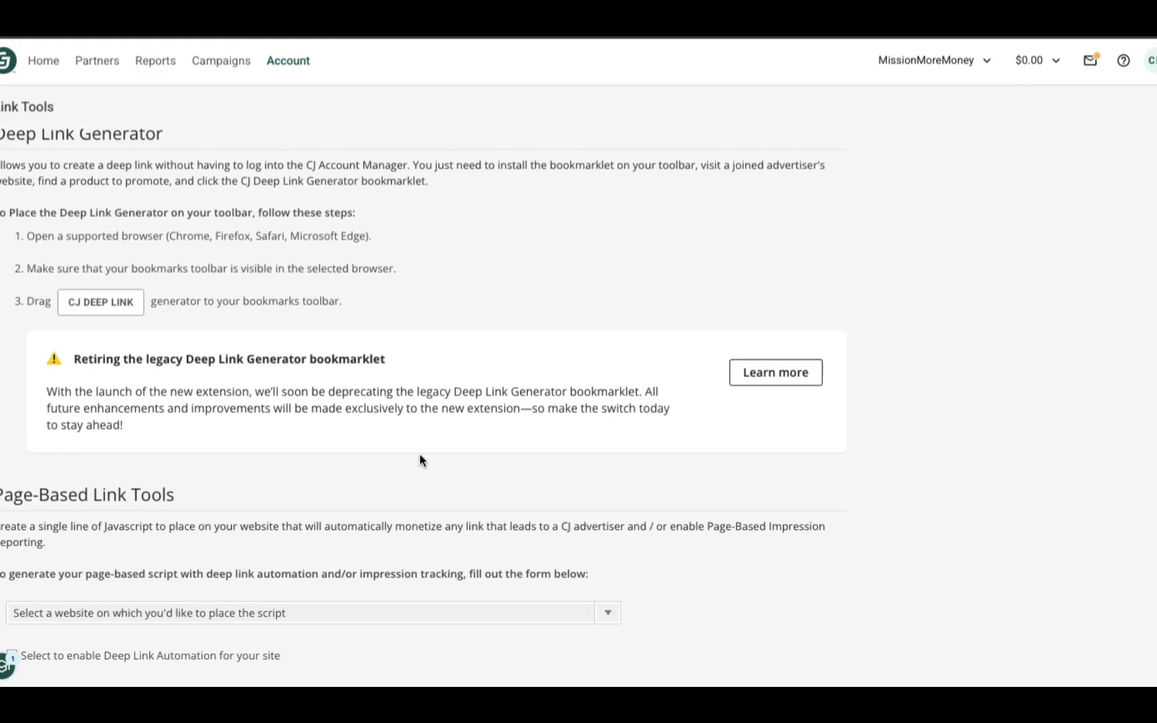
{"action": "scroll", "coordinate": [423, 470], "scroll_direction": "down", "scroll_amount": 4}
{"action": "scroll", "coordinate": [423, 470], "scroll_direction": "down", "scroll_amount": 3}
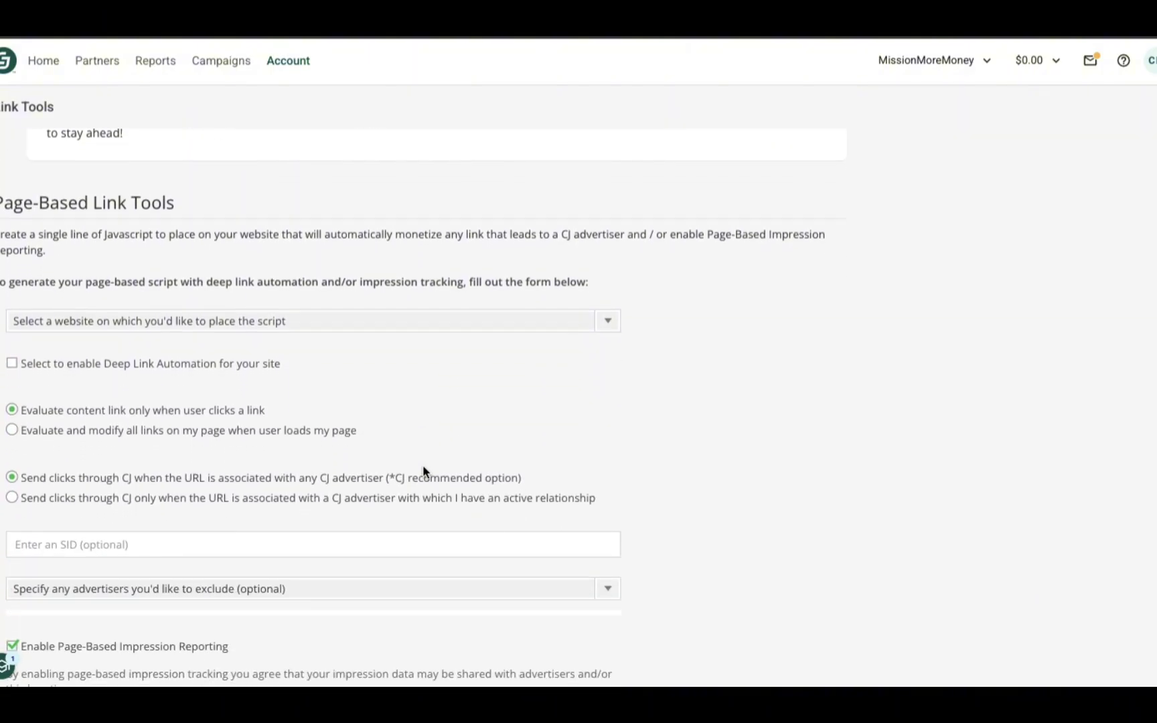
{"action": "scroll", "coordinate": [423, 466], "scroll_direction": "down", "scroll_amount": 2}
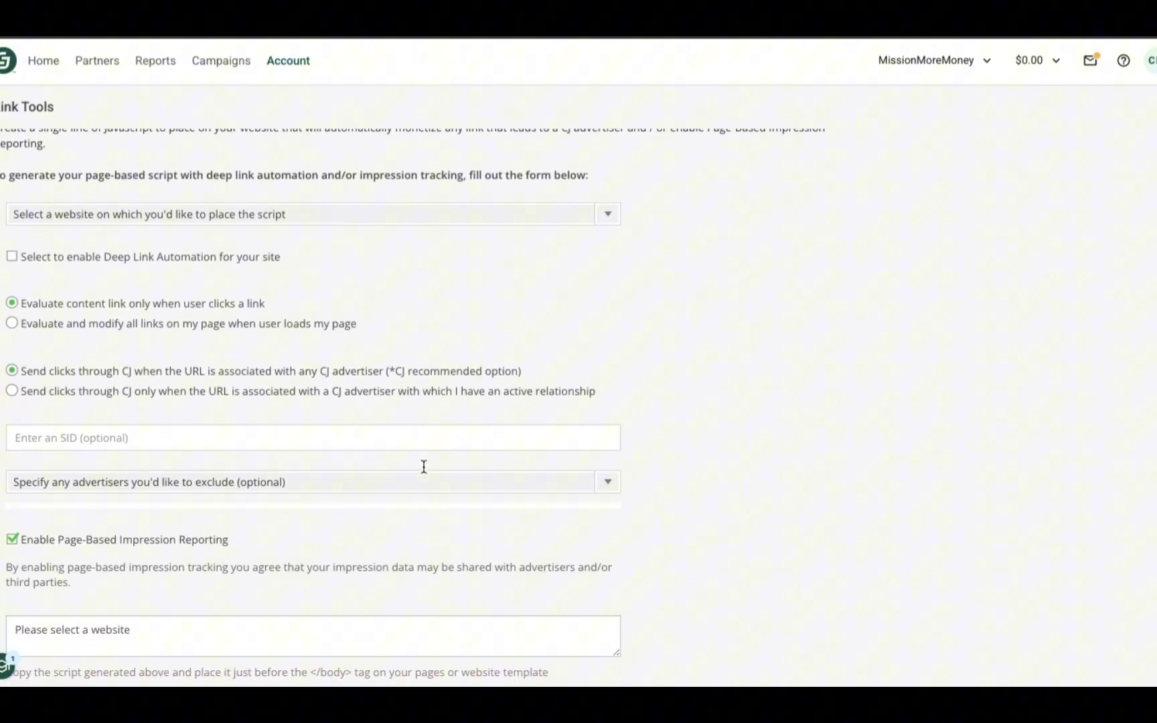